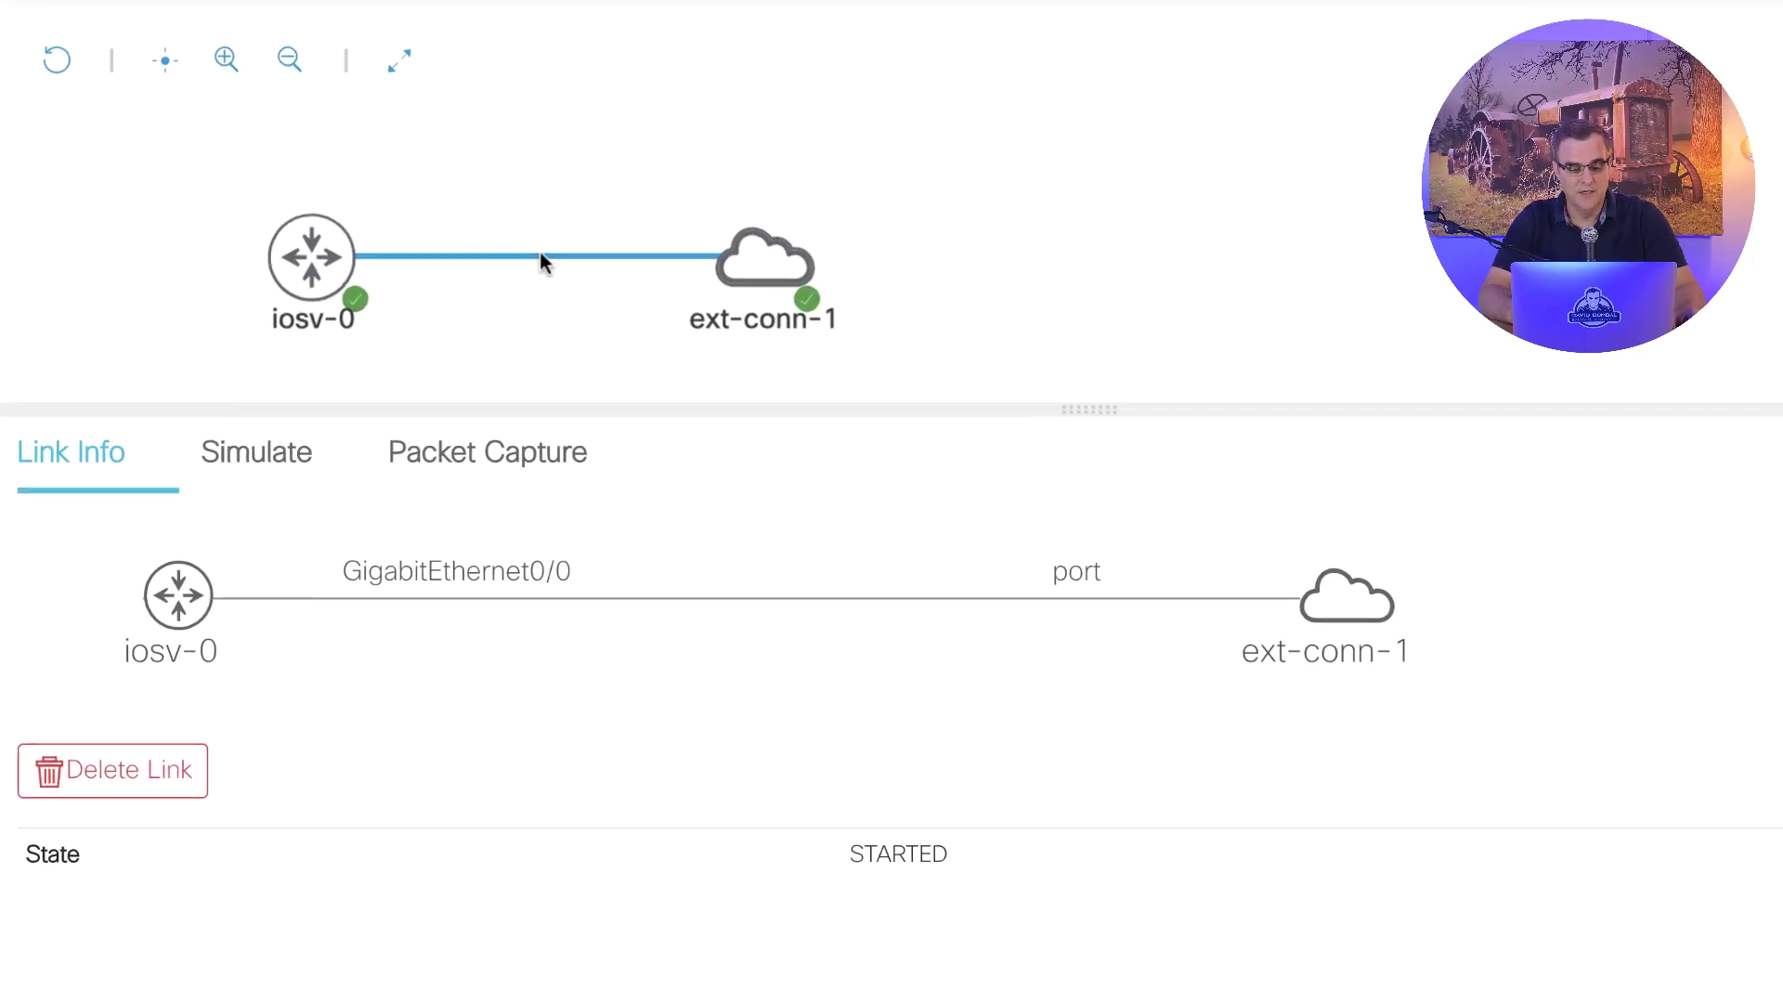
- Start a packet capture with Max Packets 100 on the iosv-0 to ext-conn-1 link
click(523, 445)
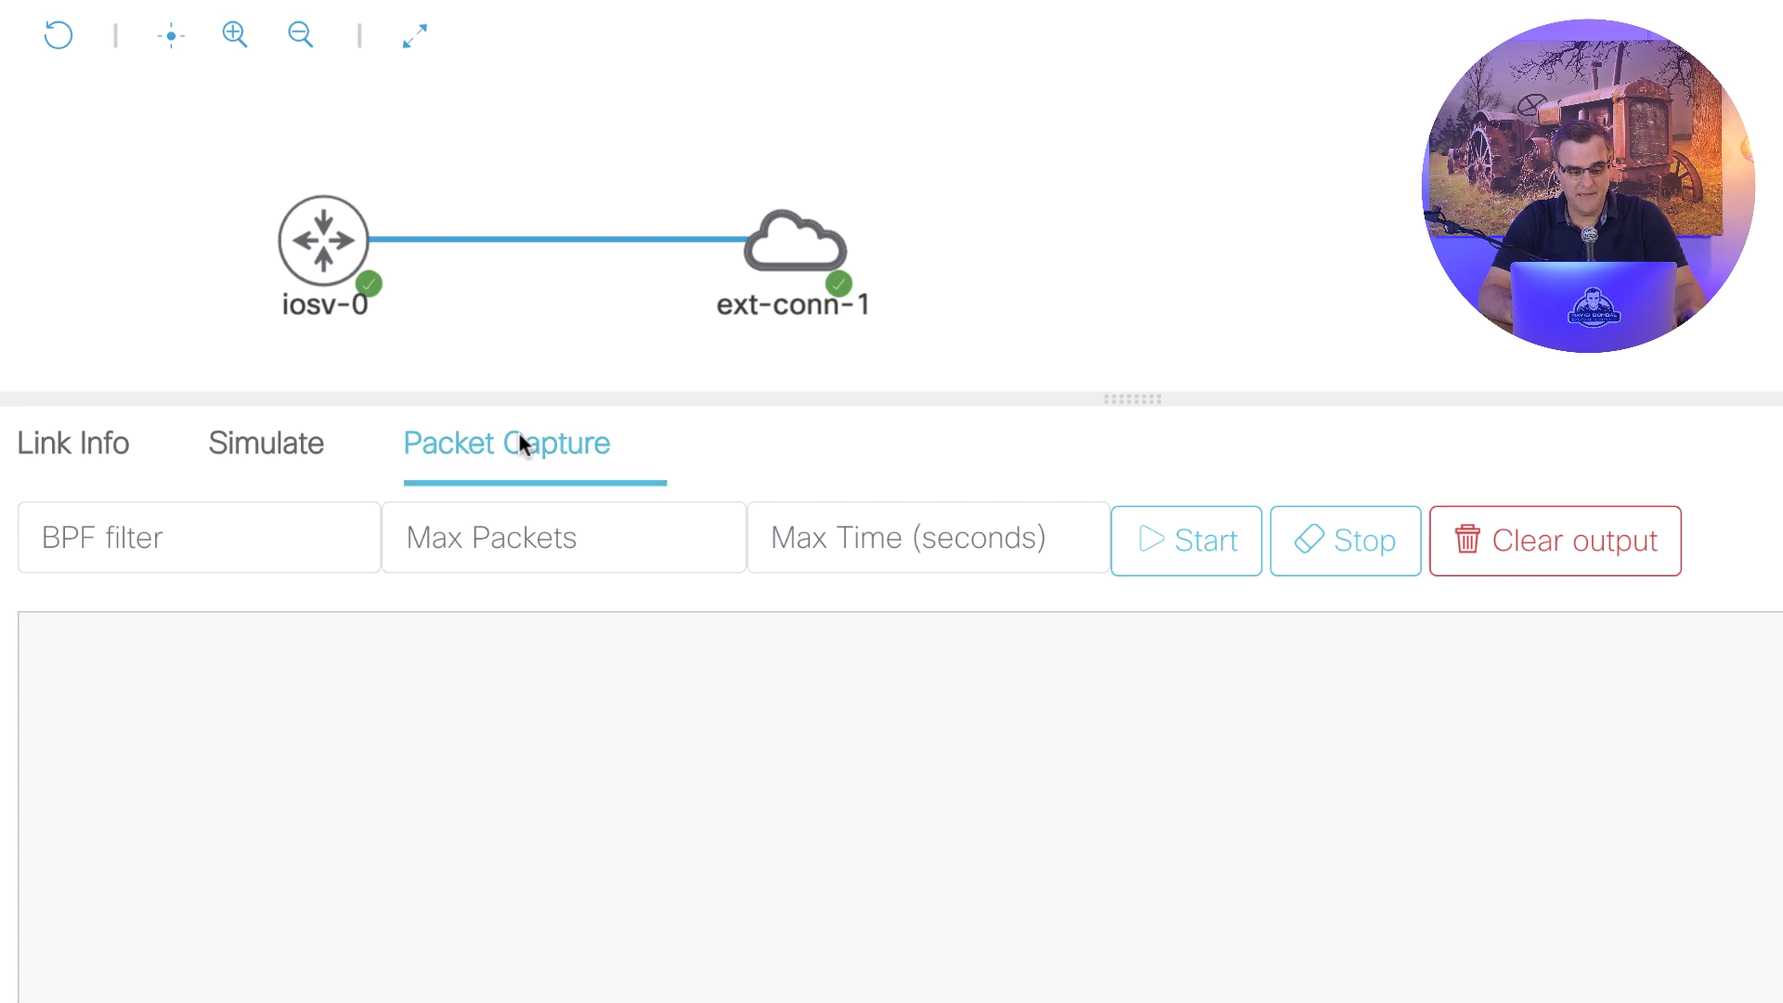
click(414, 525)
text(10)
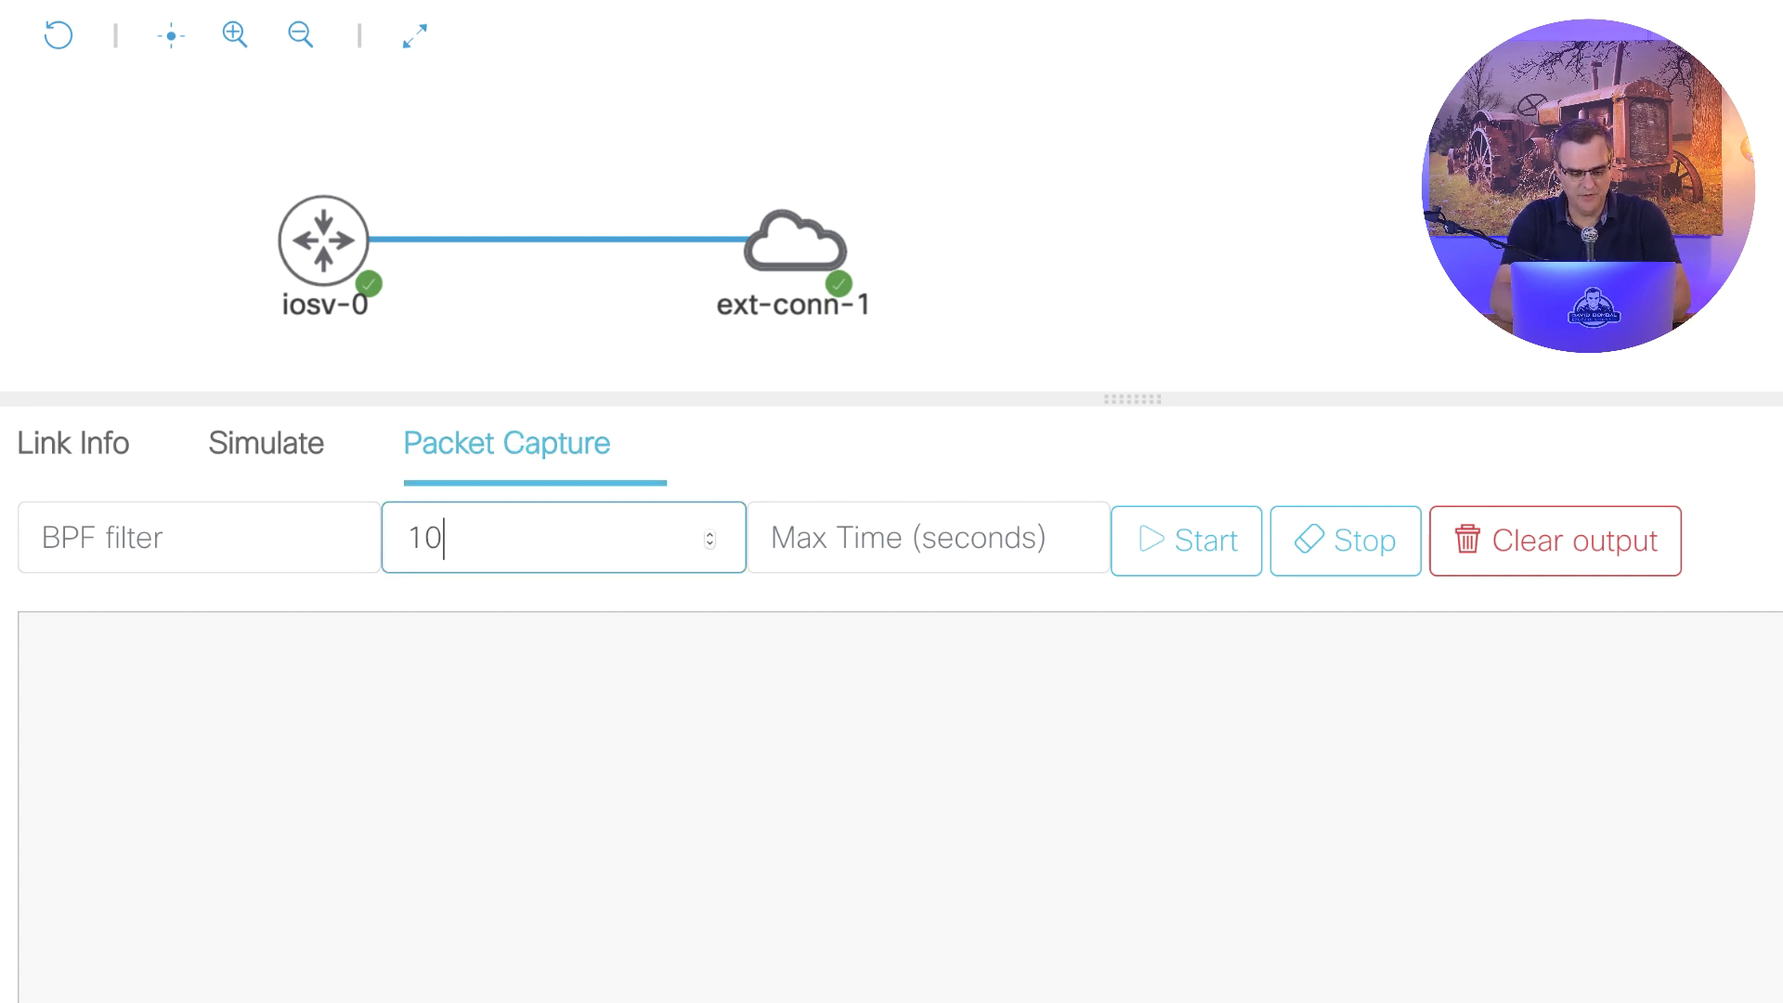
text(0)
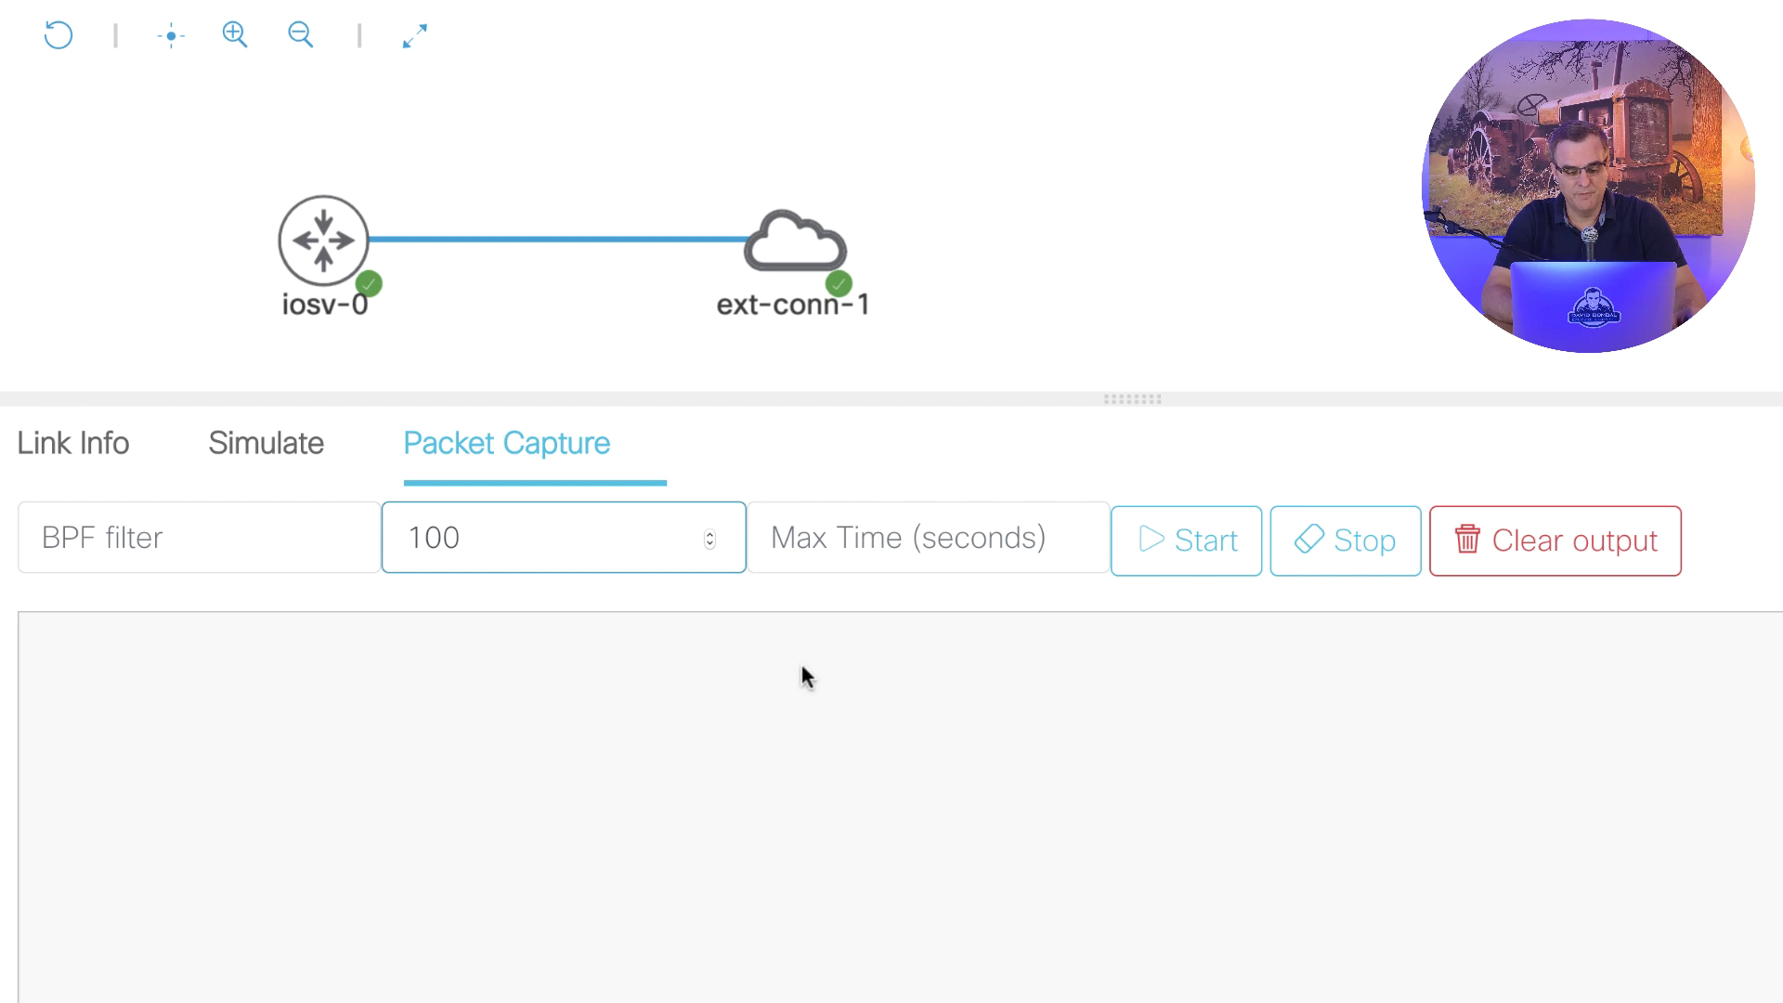
click(1182, 553)
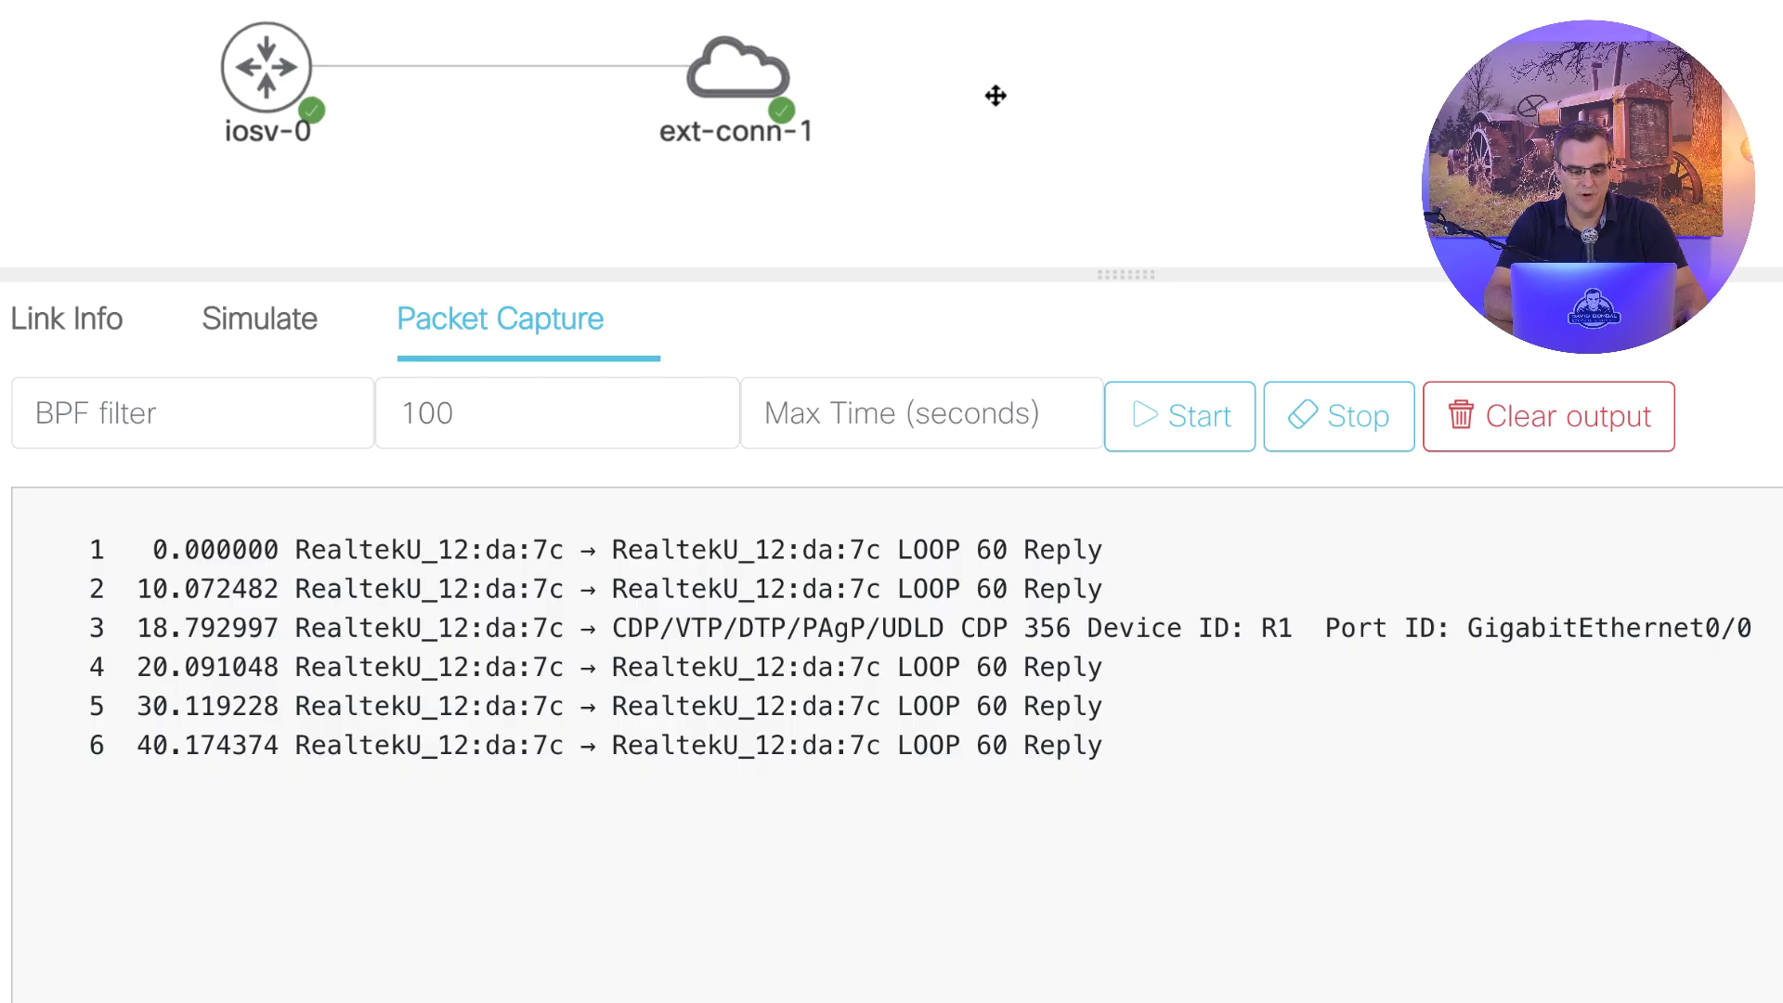
- Run 'ping google.com' from the iosv-0 router's console
click(316, 39)
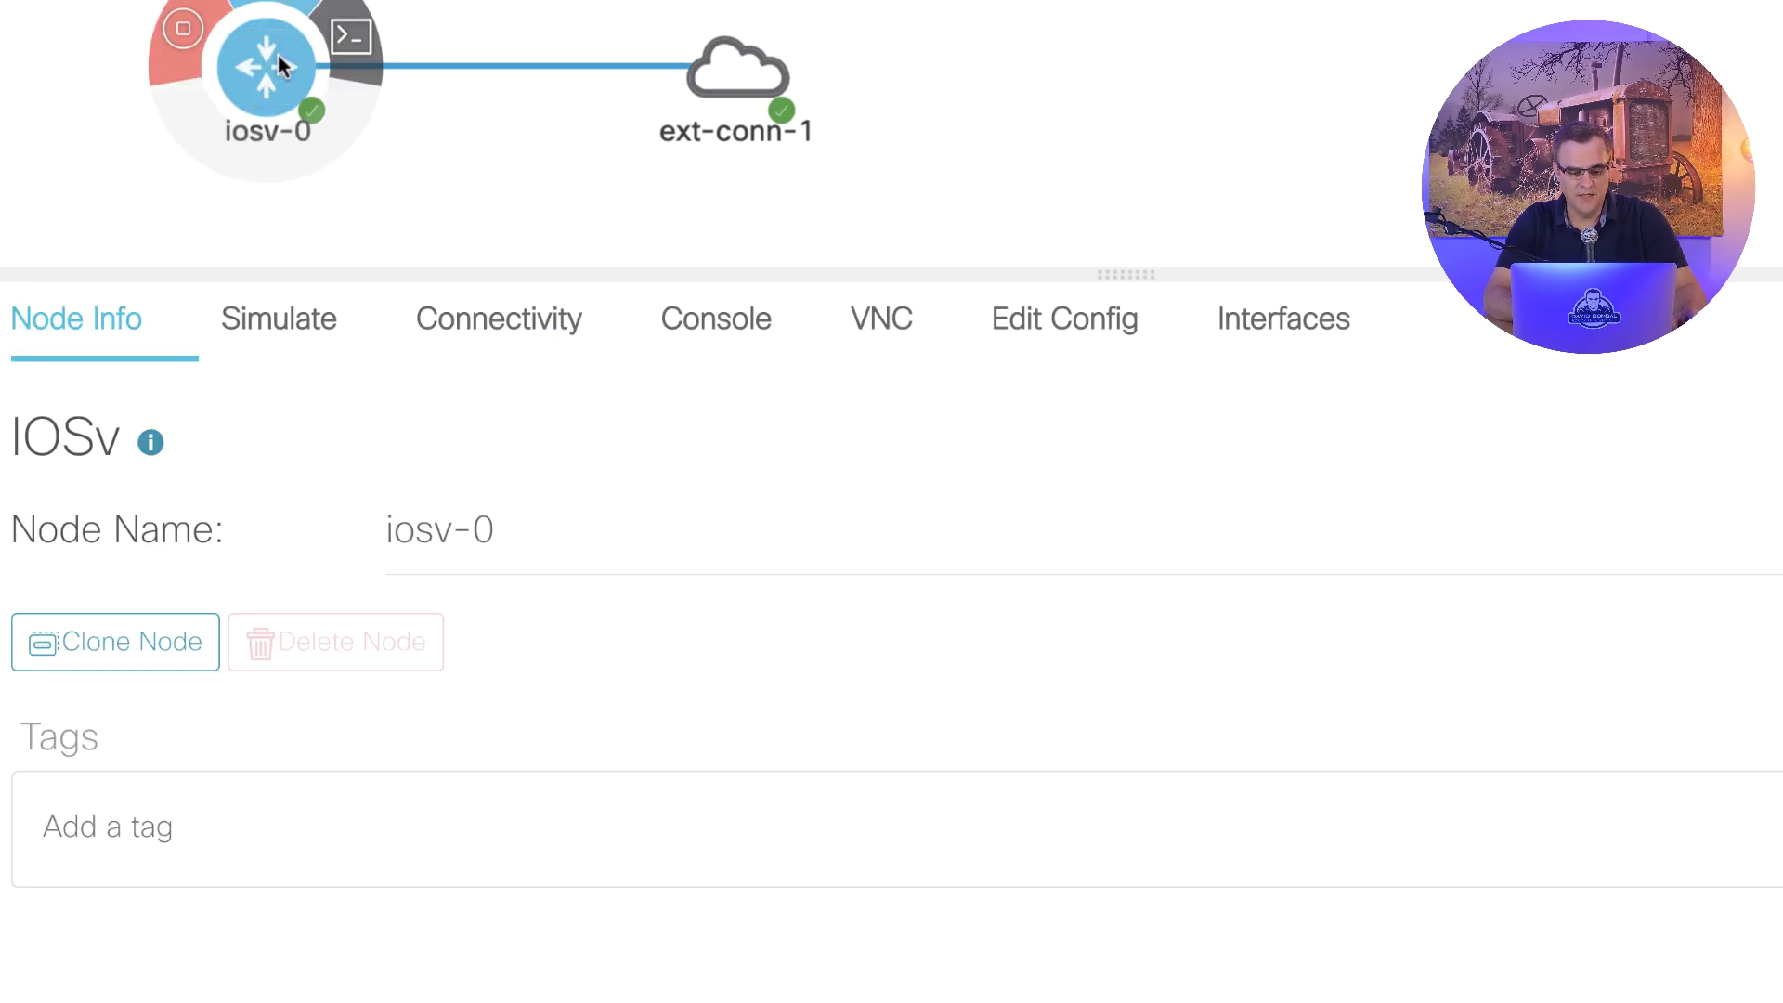
click(353, 37)
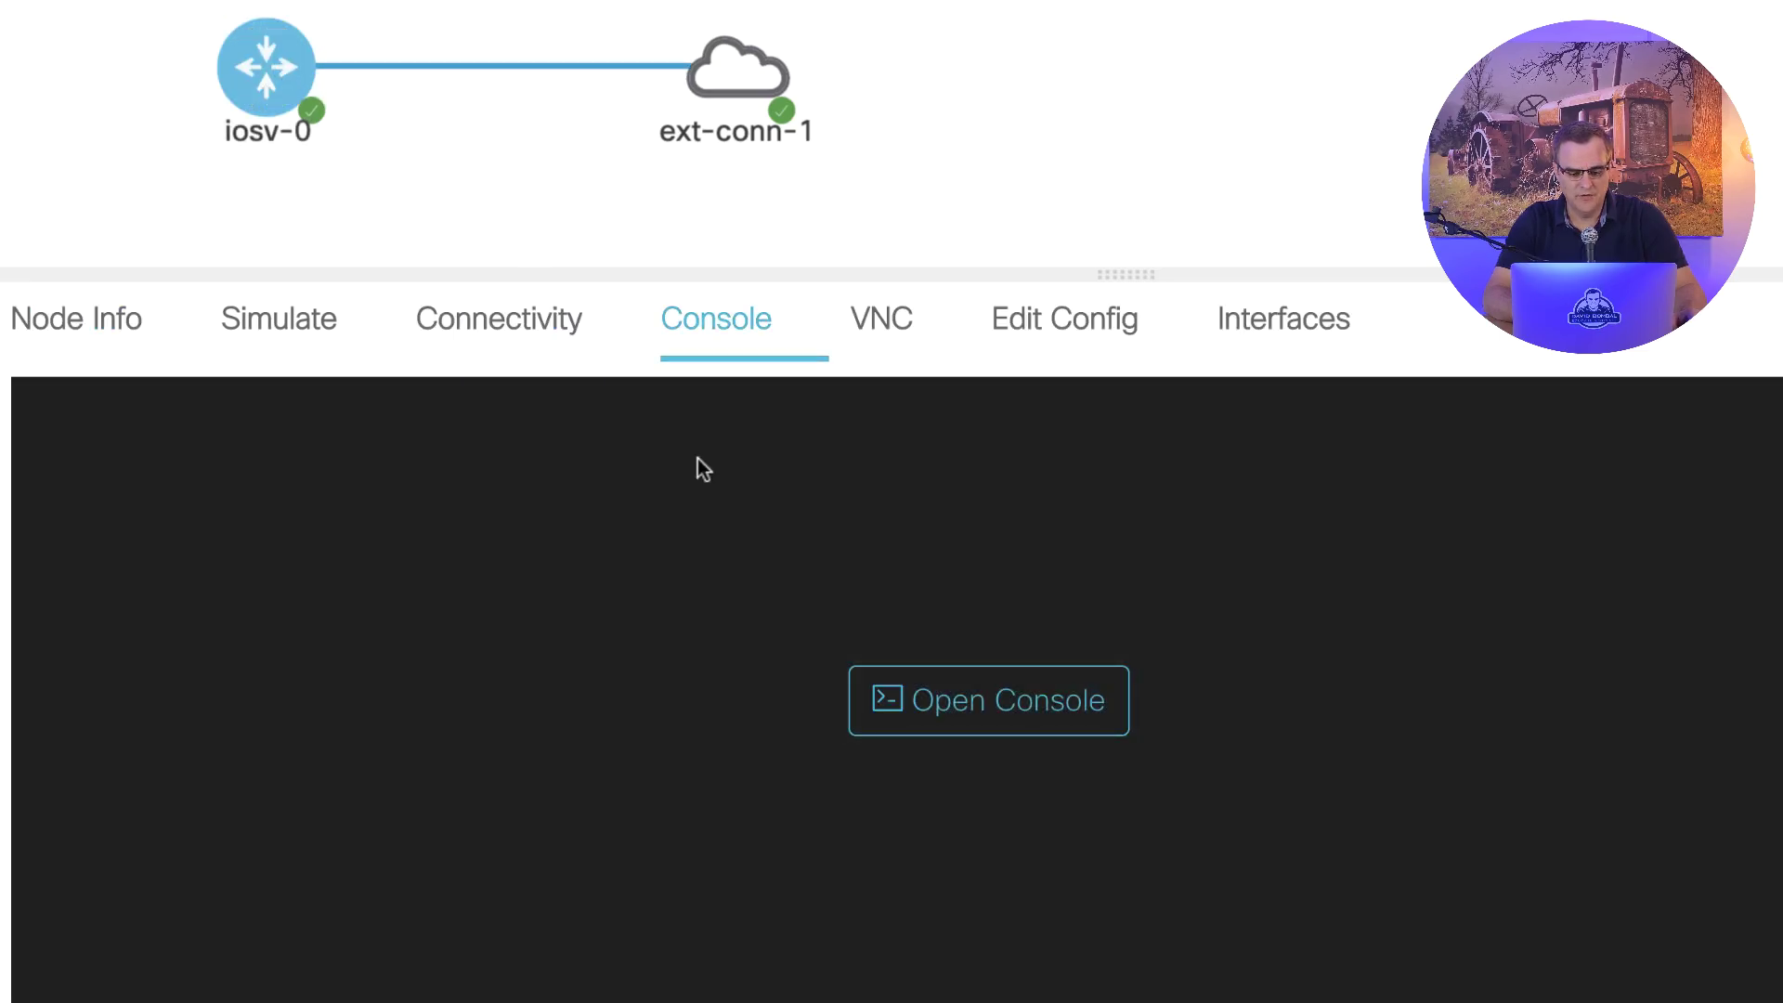
click(967, 700)
key(Return)
key(Return)
key(Return)
text(ping gogo)
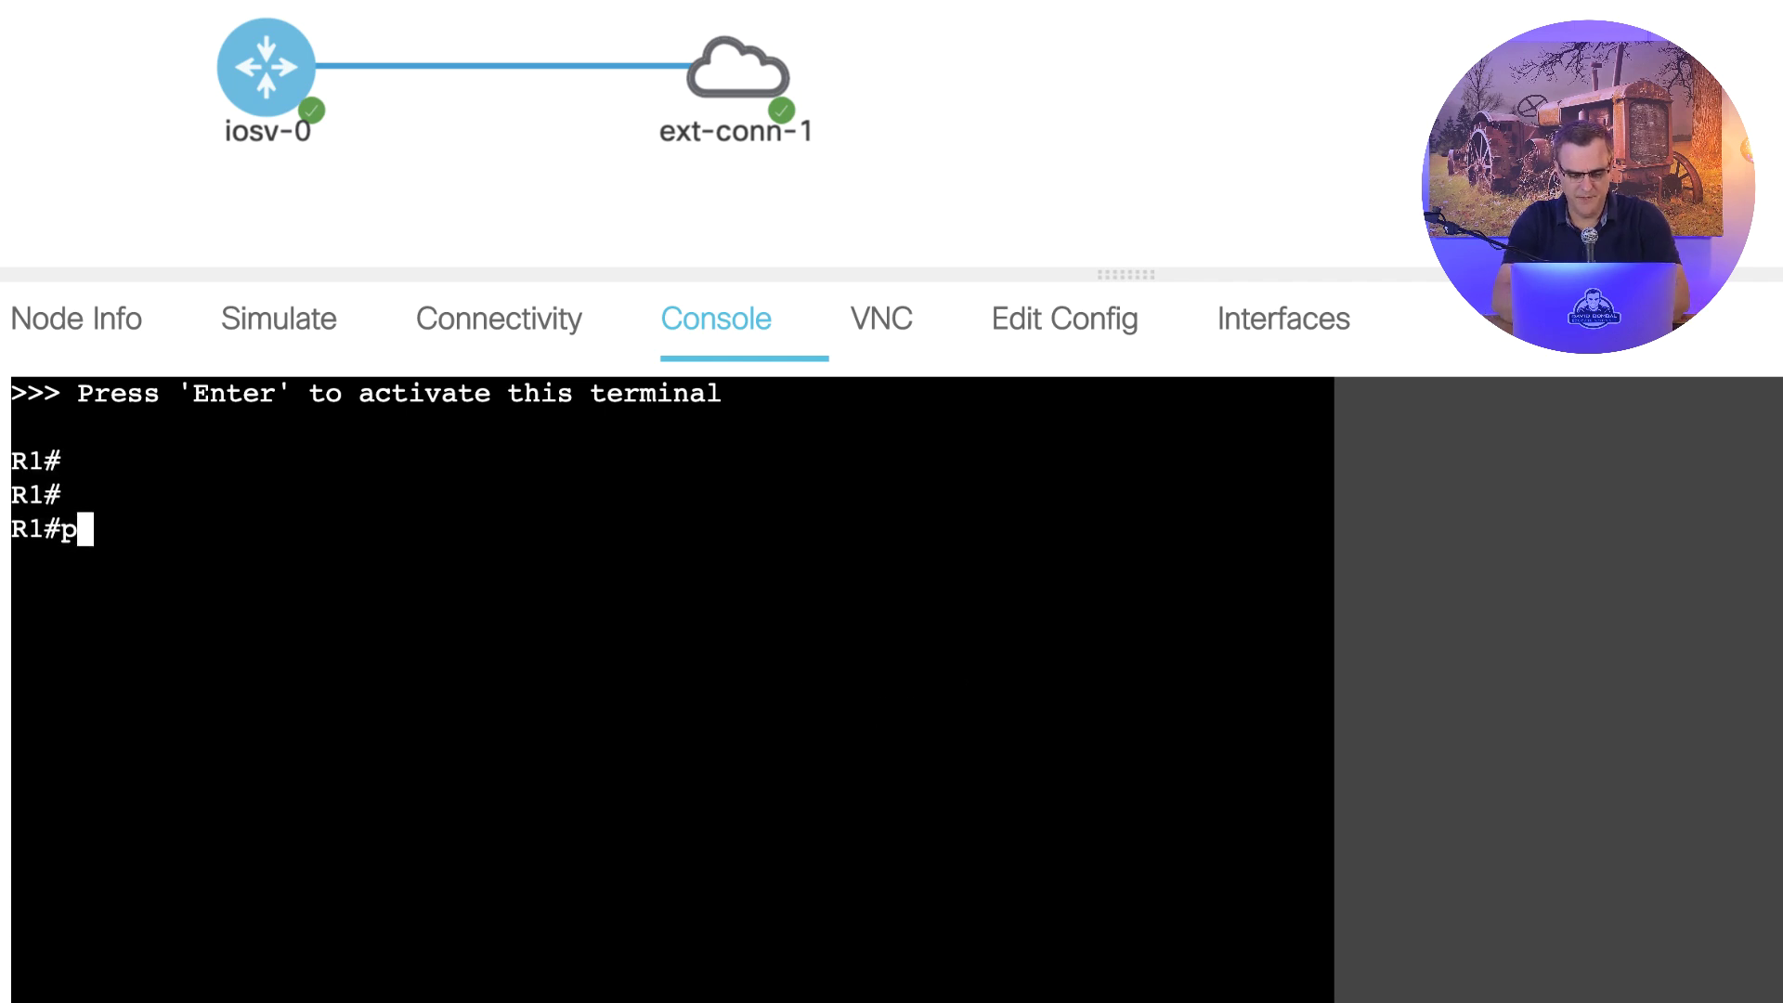
key(BackSpace)
key(BackSpace)
text(ogle.com)
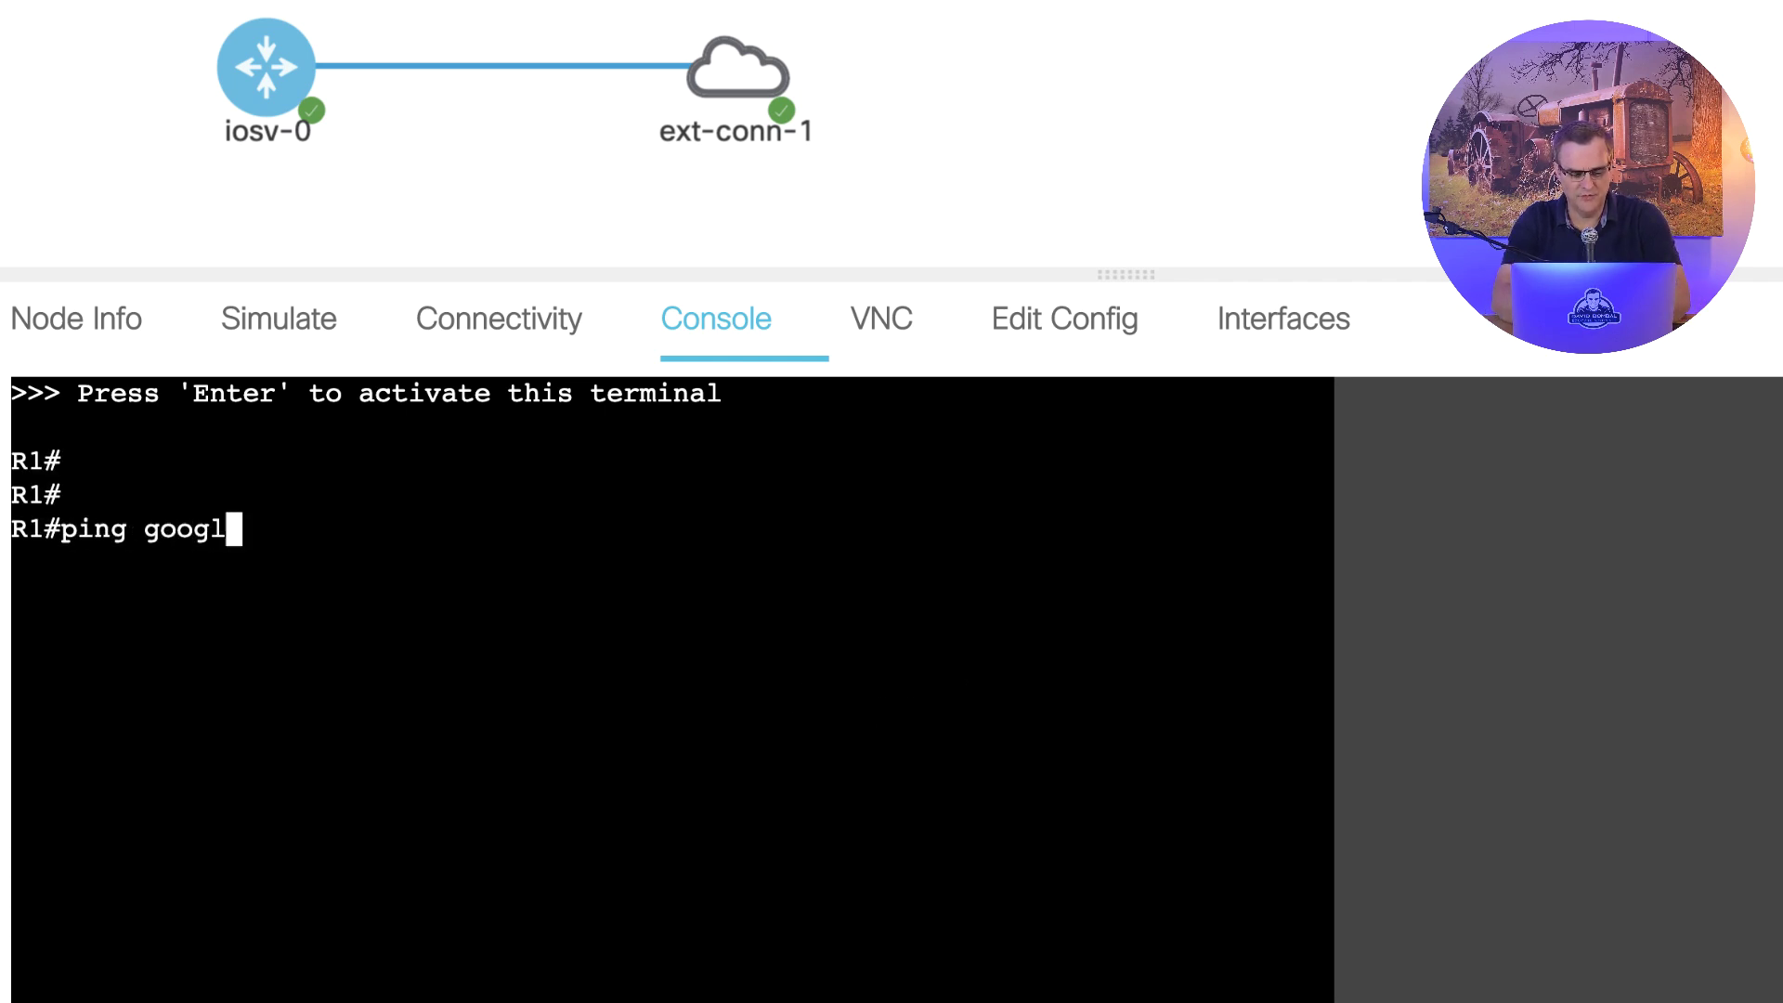
key(Return)
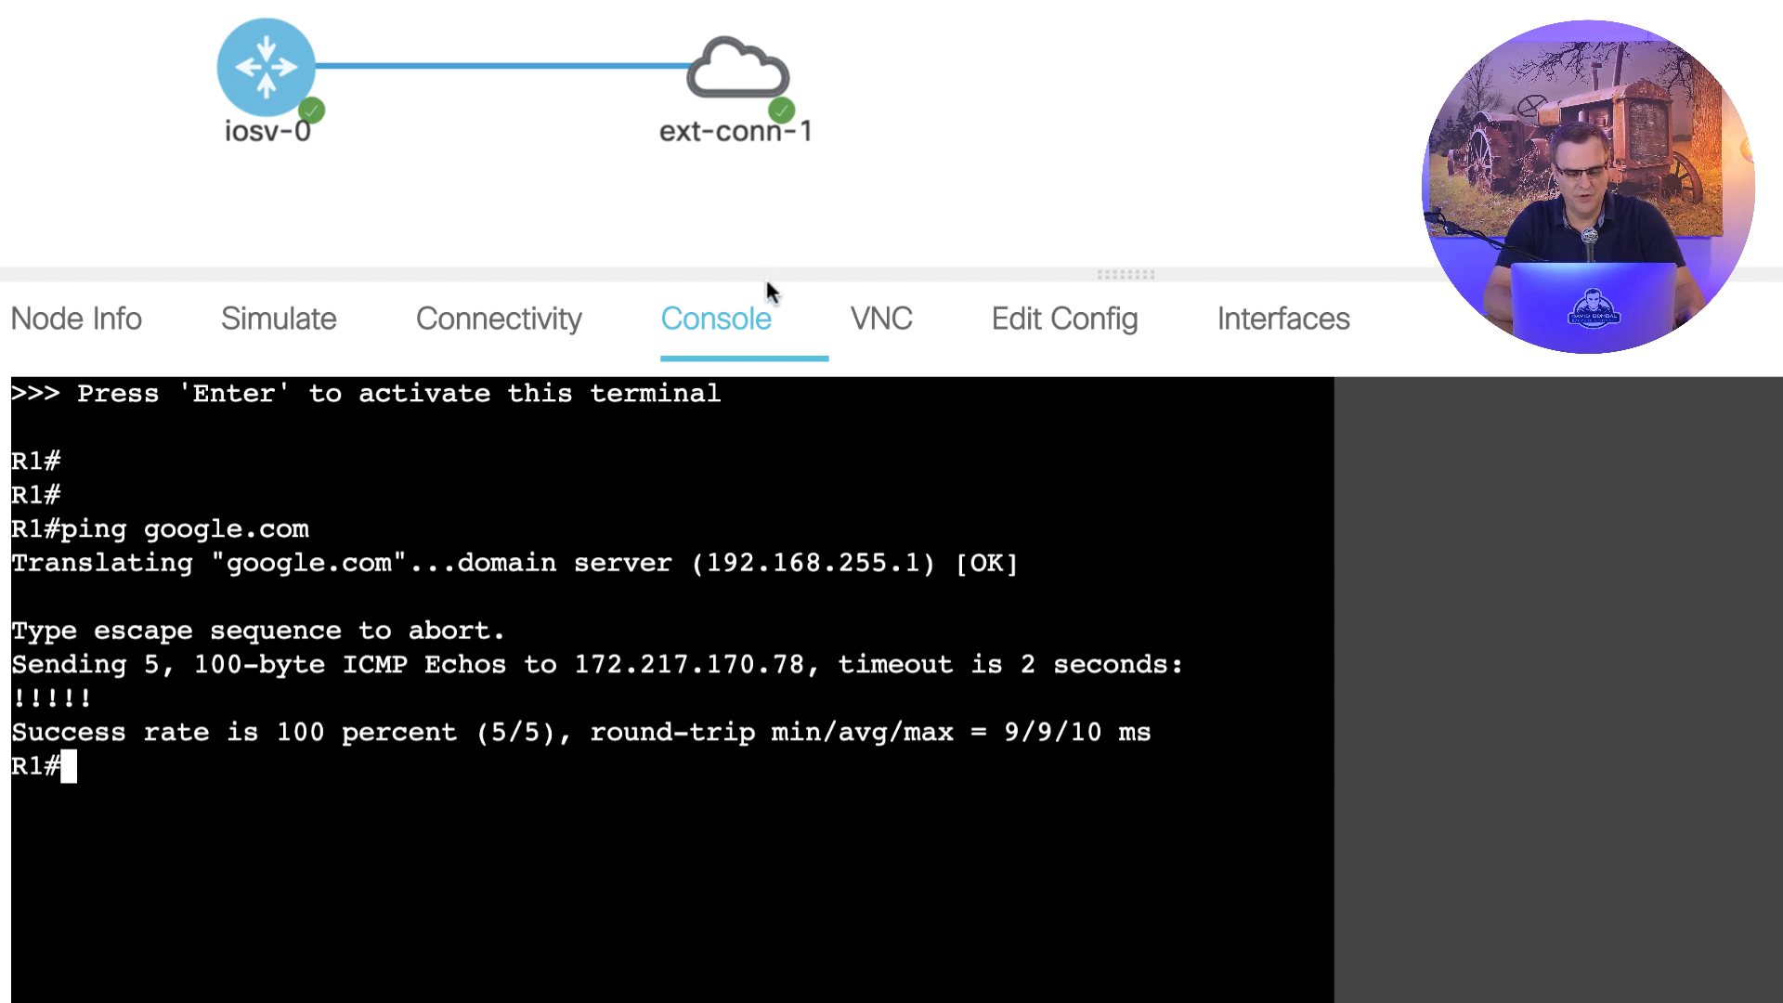
- Highlight the ICMP echo request and reply rows in the link's packet capture output
mouse_move(713, 111)
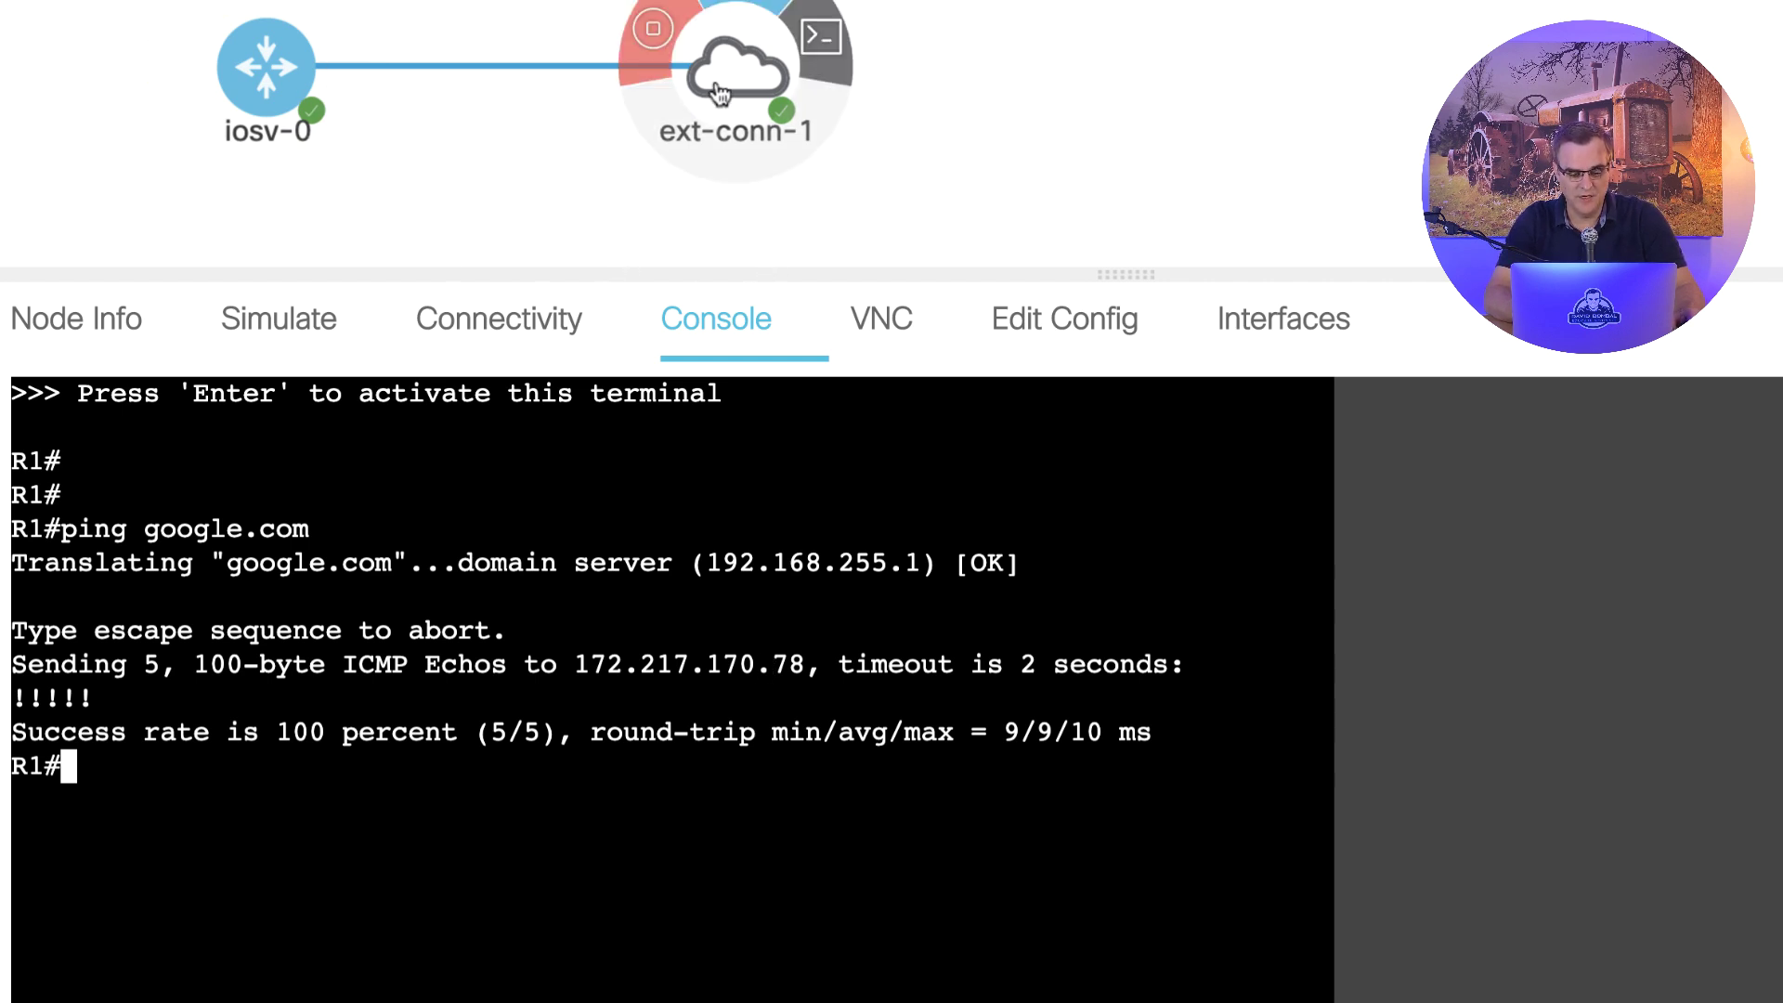
click(470, 57)
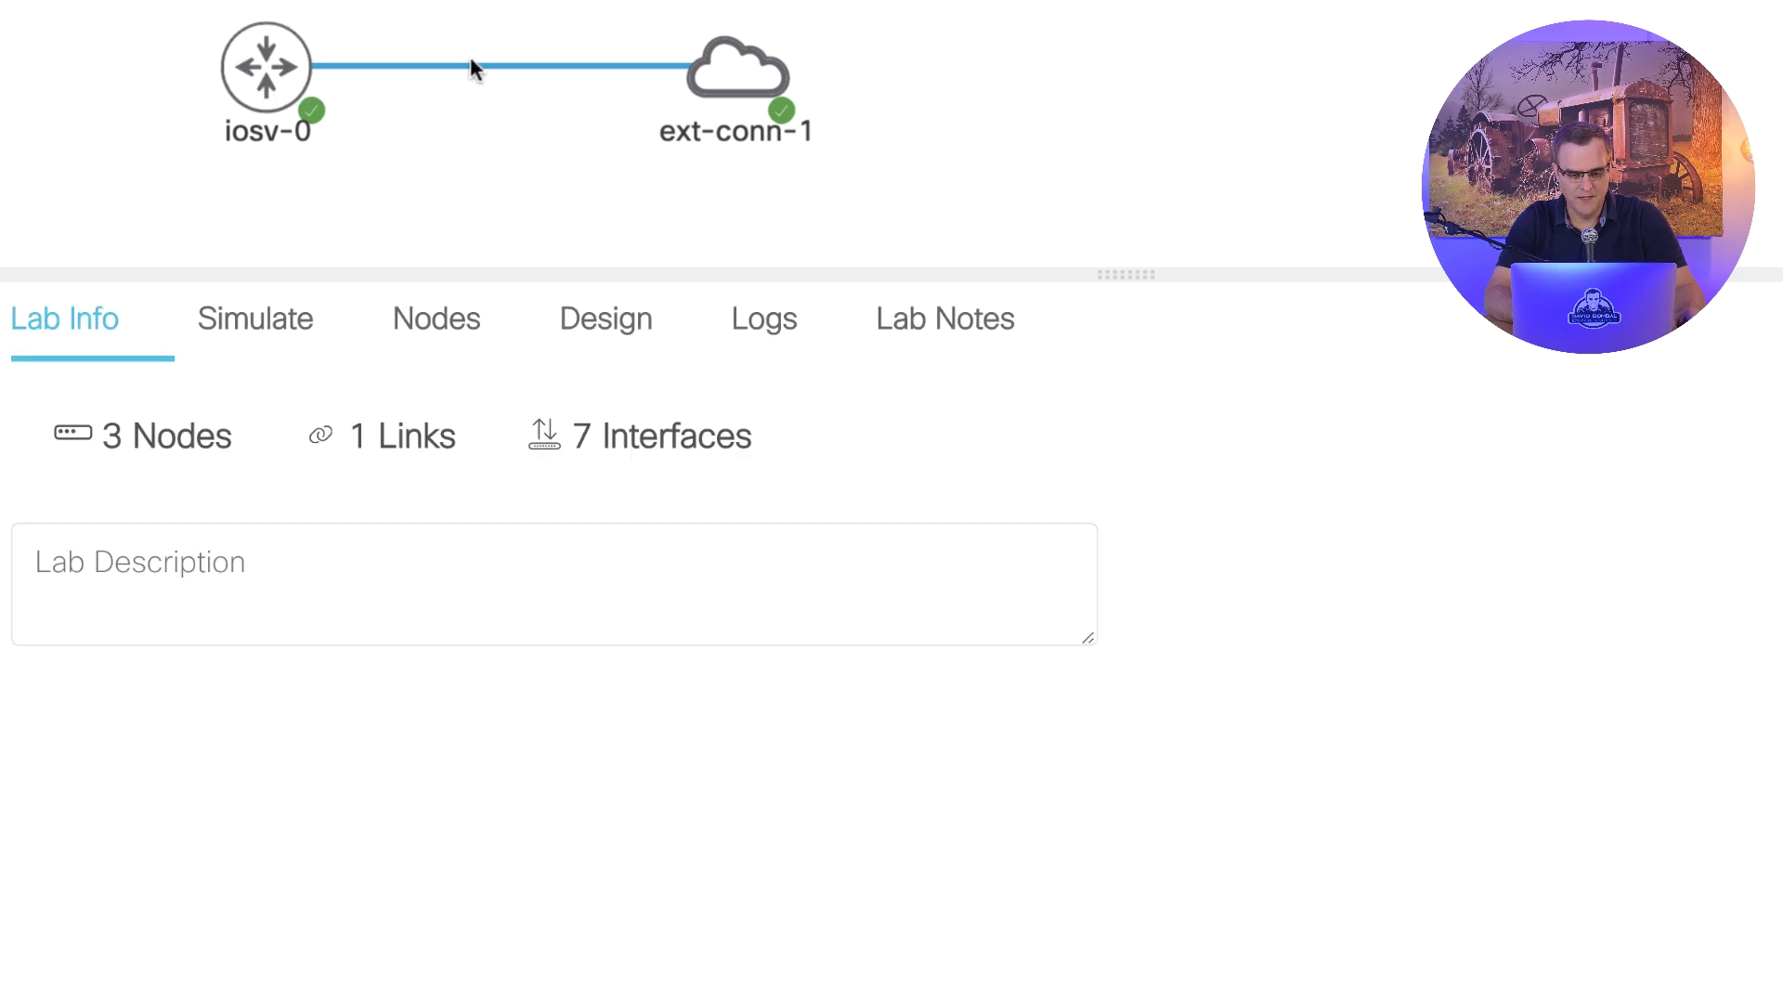
click(470, 61)
scroll(1221, 780, down, 5)
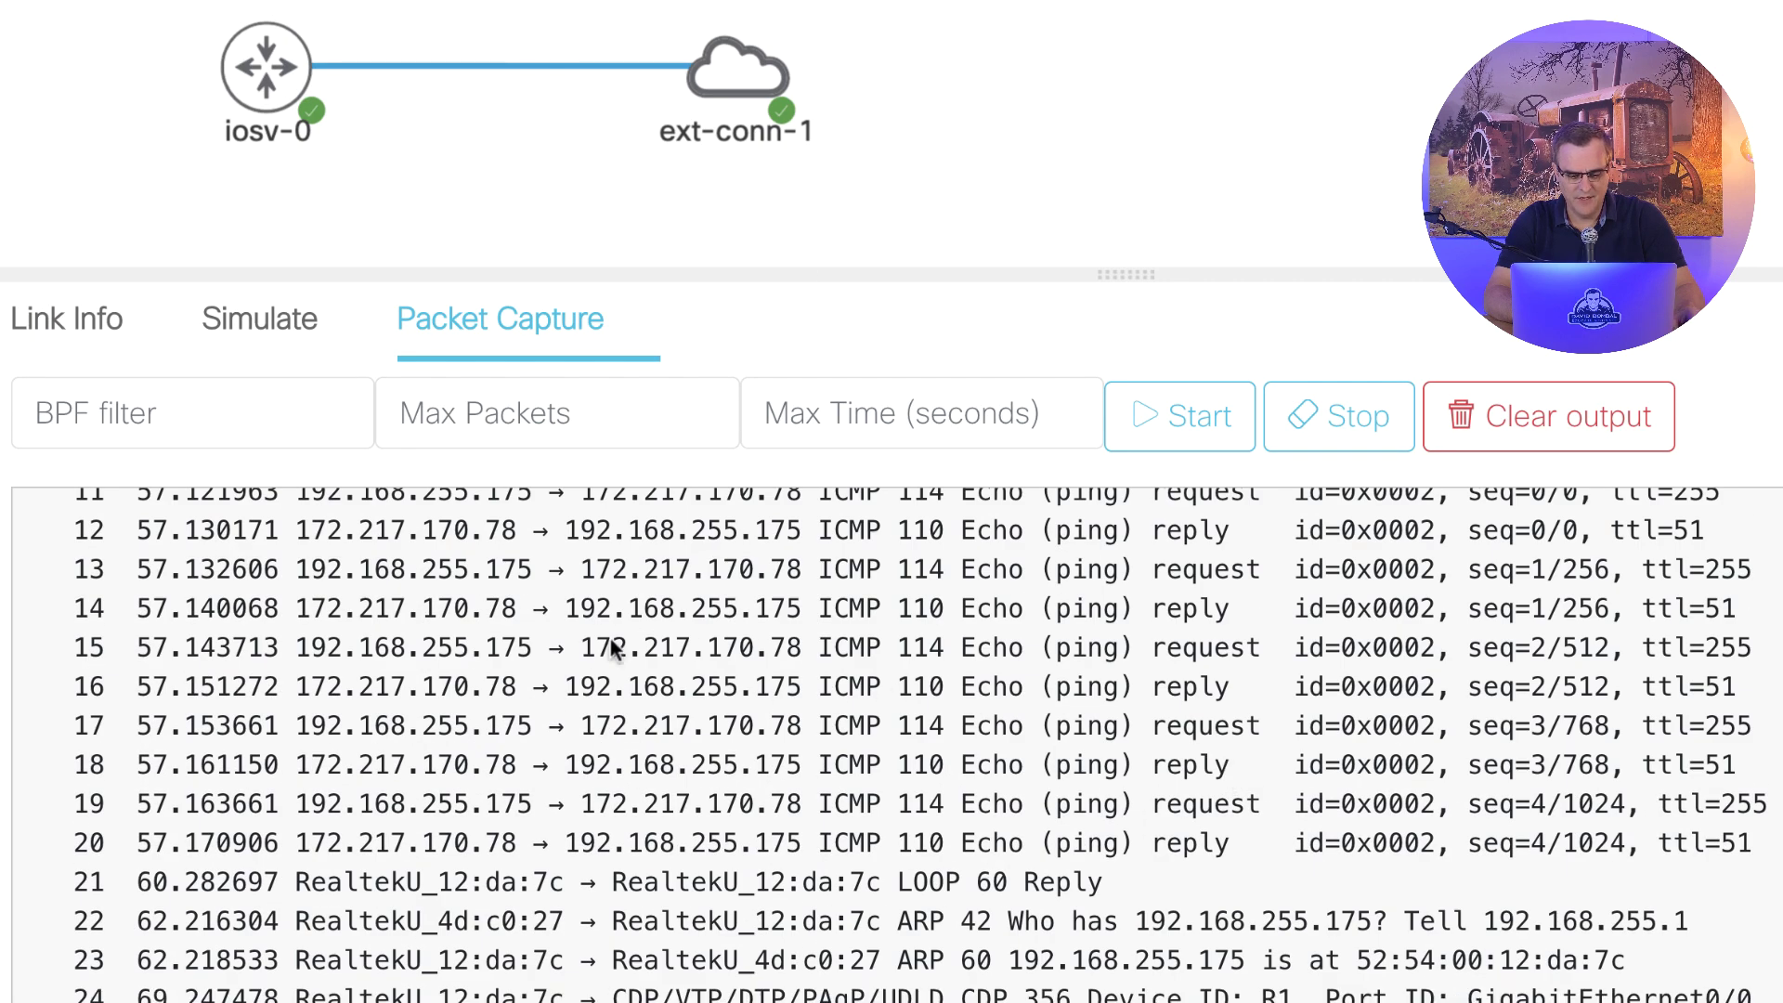
drag(271, 565, 1736, 613)
scroll(1603, 728, down, 2)
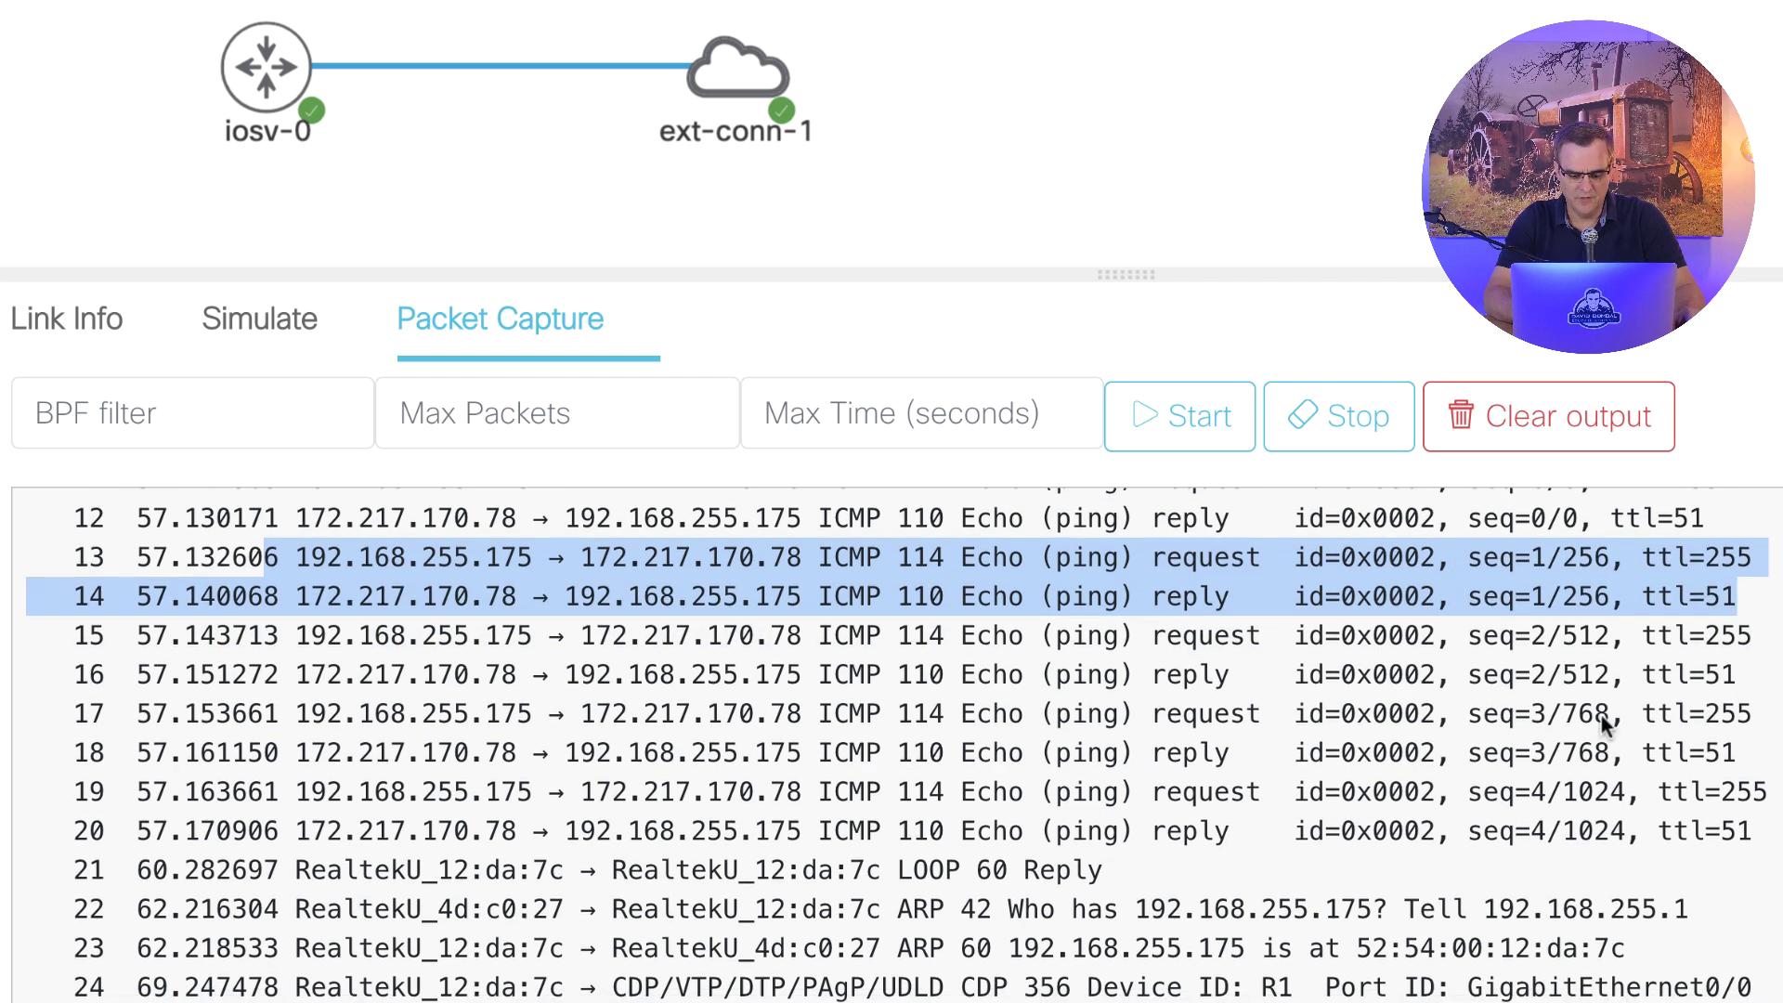
click(291, 72)
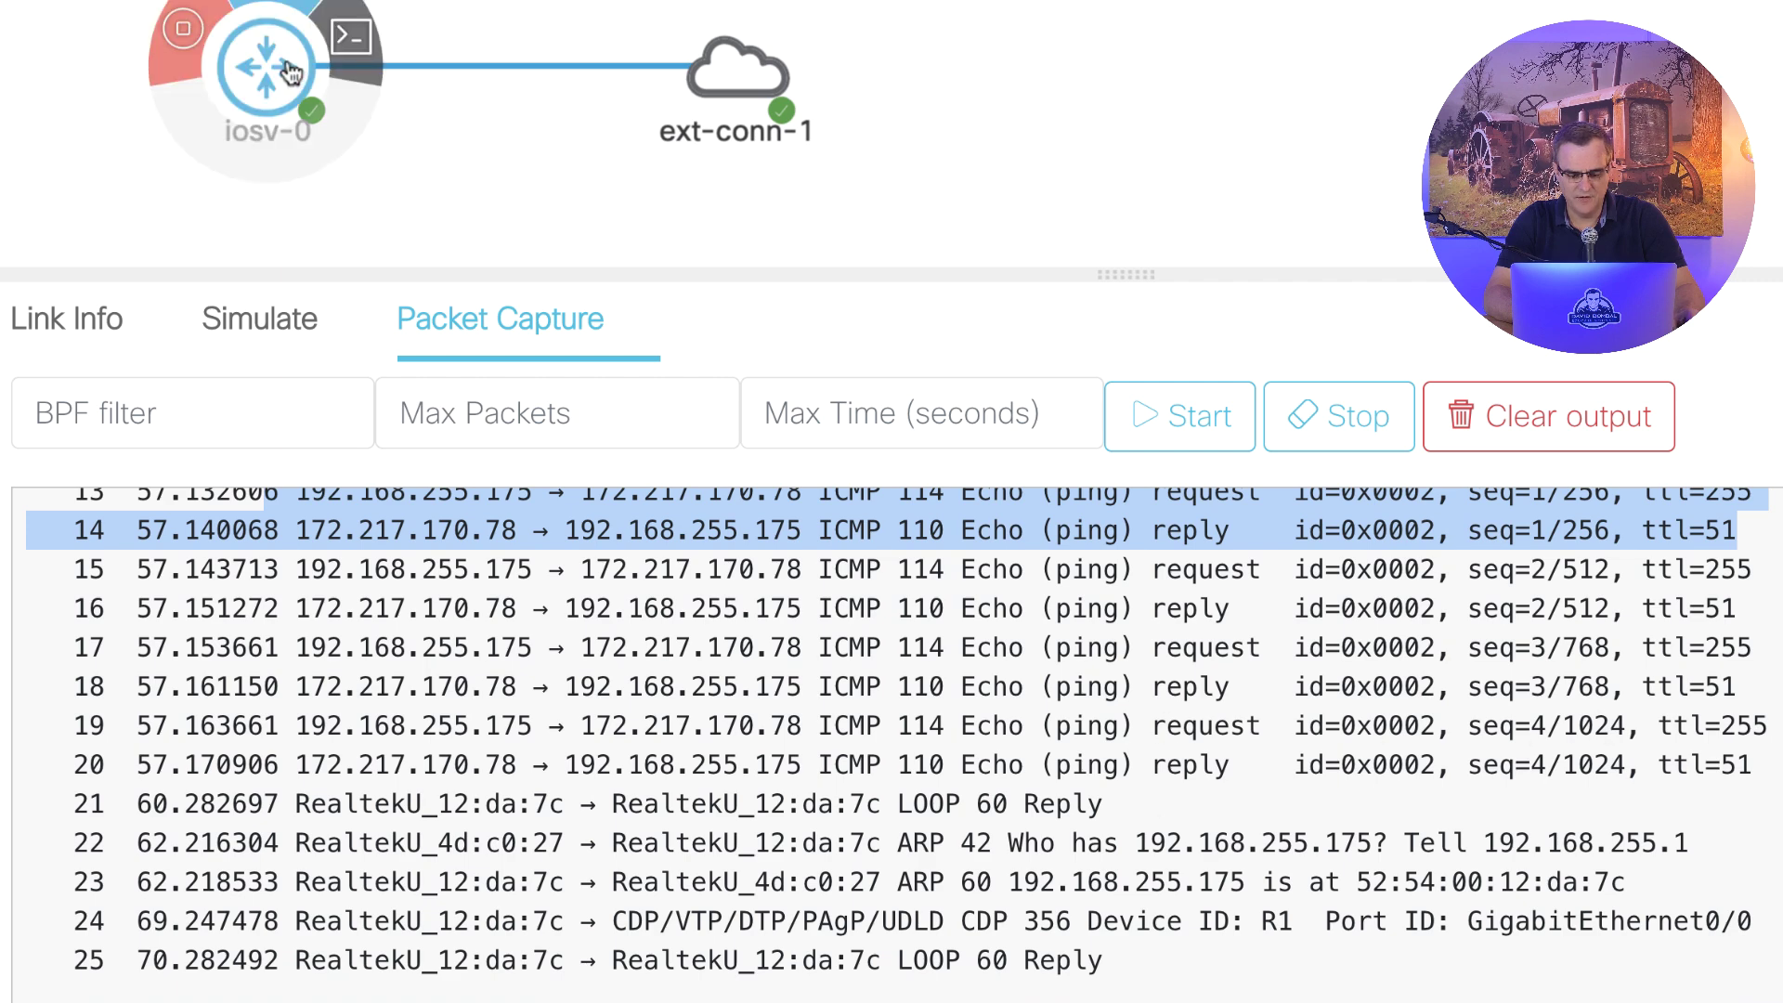
- On iosv-0, configure 'router ospf 1' with 'network 0.0.0.0 255.255.255.255 area 0', then 'end'
click(286, 58)
text(conf t)
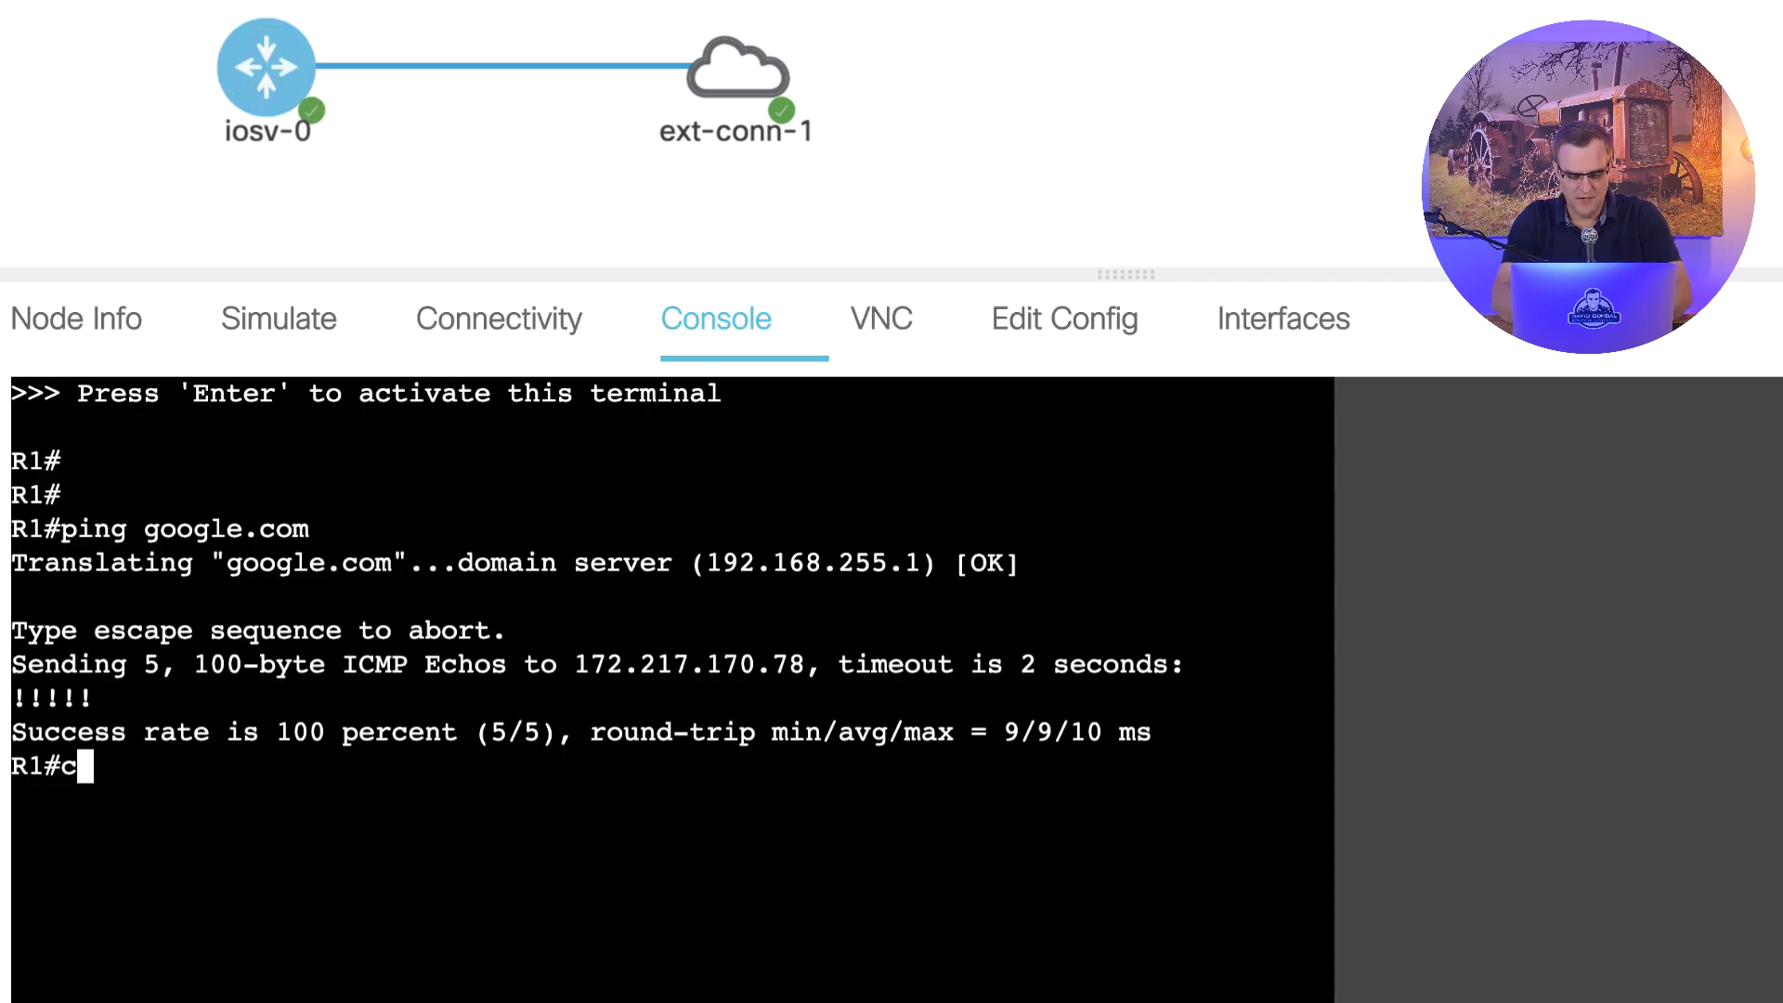
key(Return)
text(router ospf 1)
key(Return)
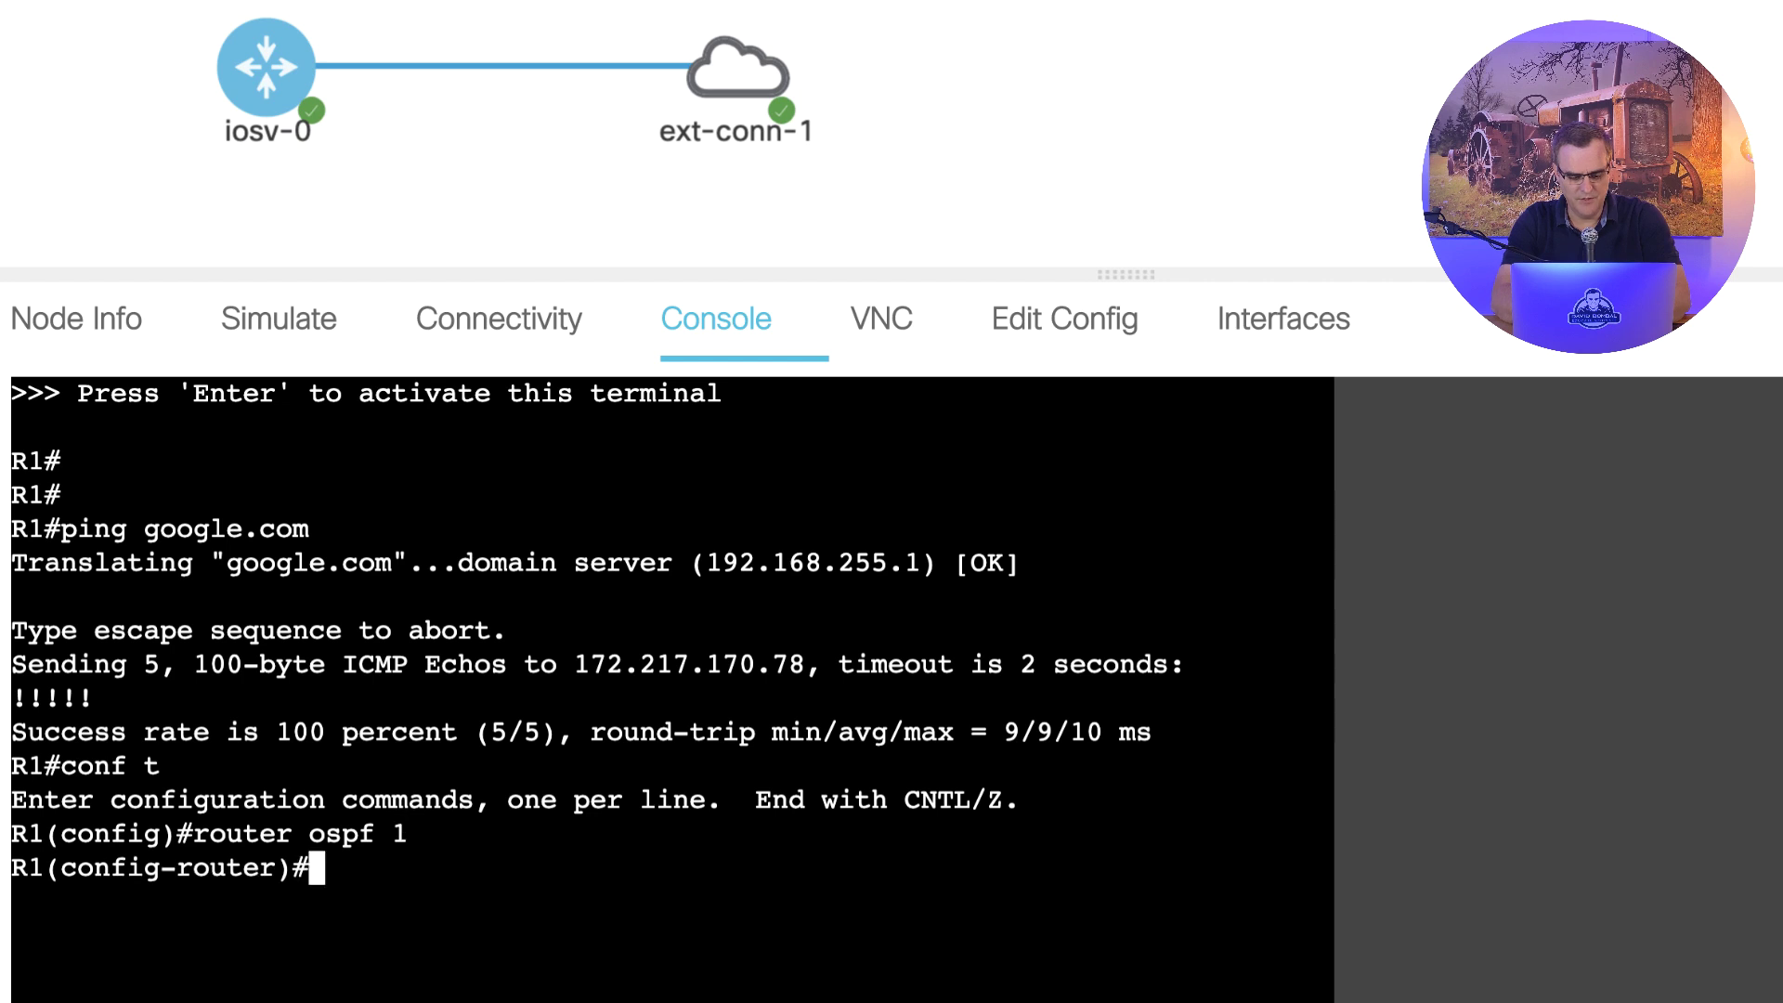
text(net)
key(Tab)
text(0)
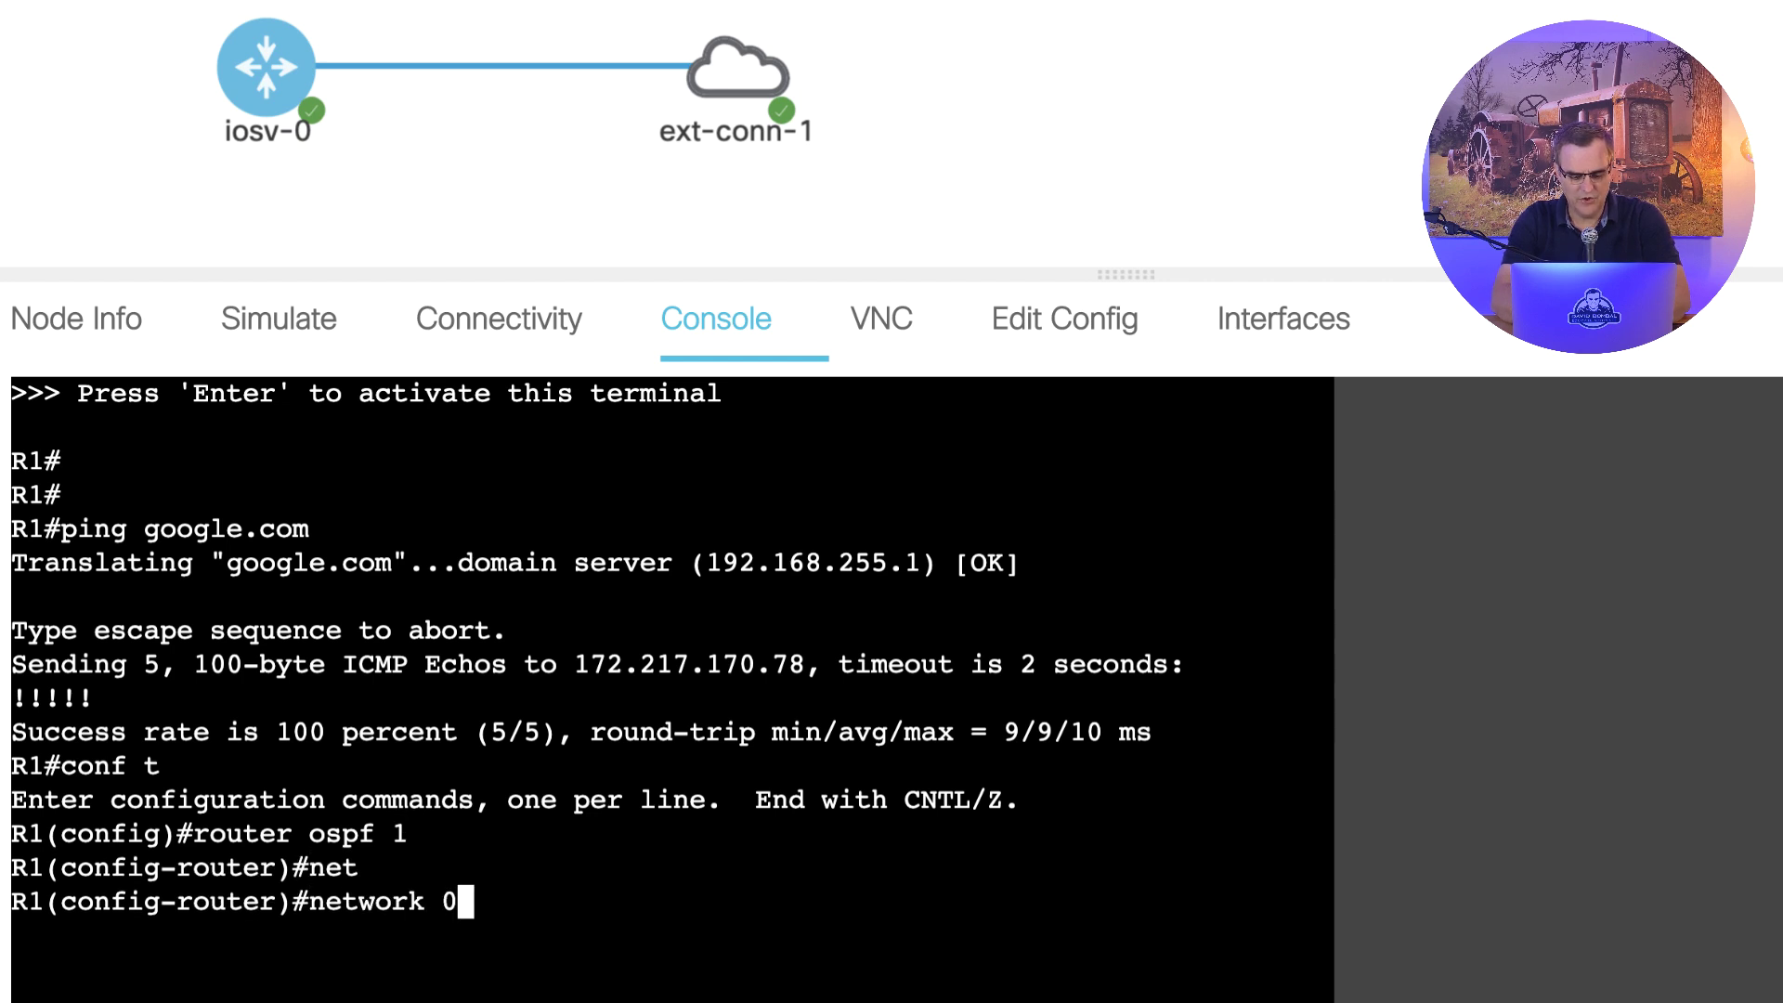
text(.0.0.0 255.255.25)
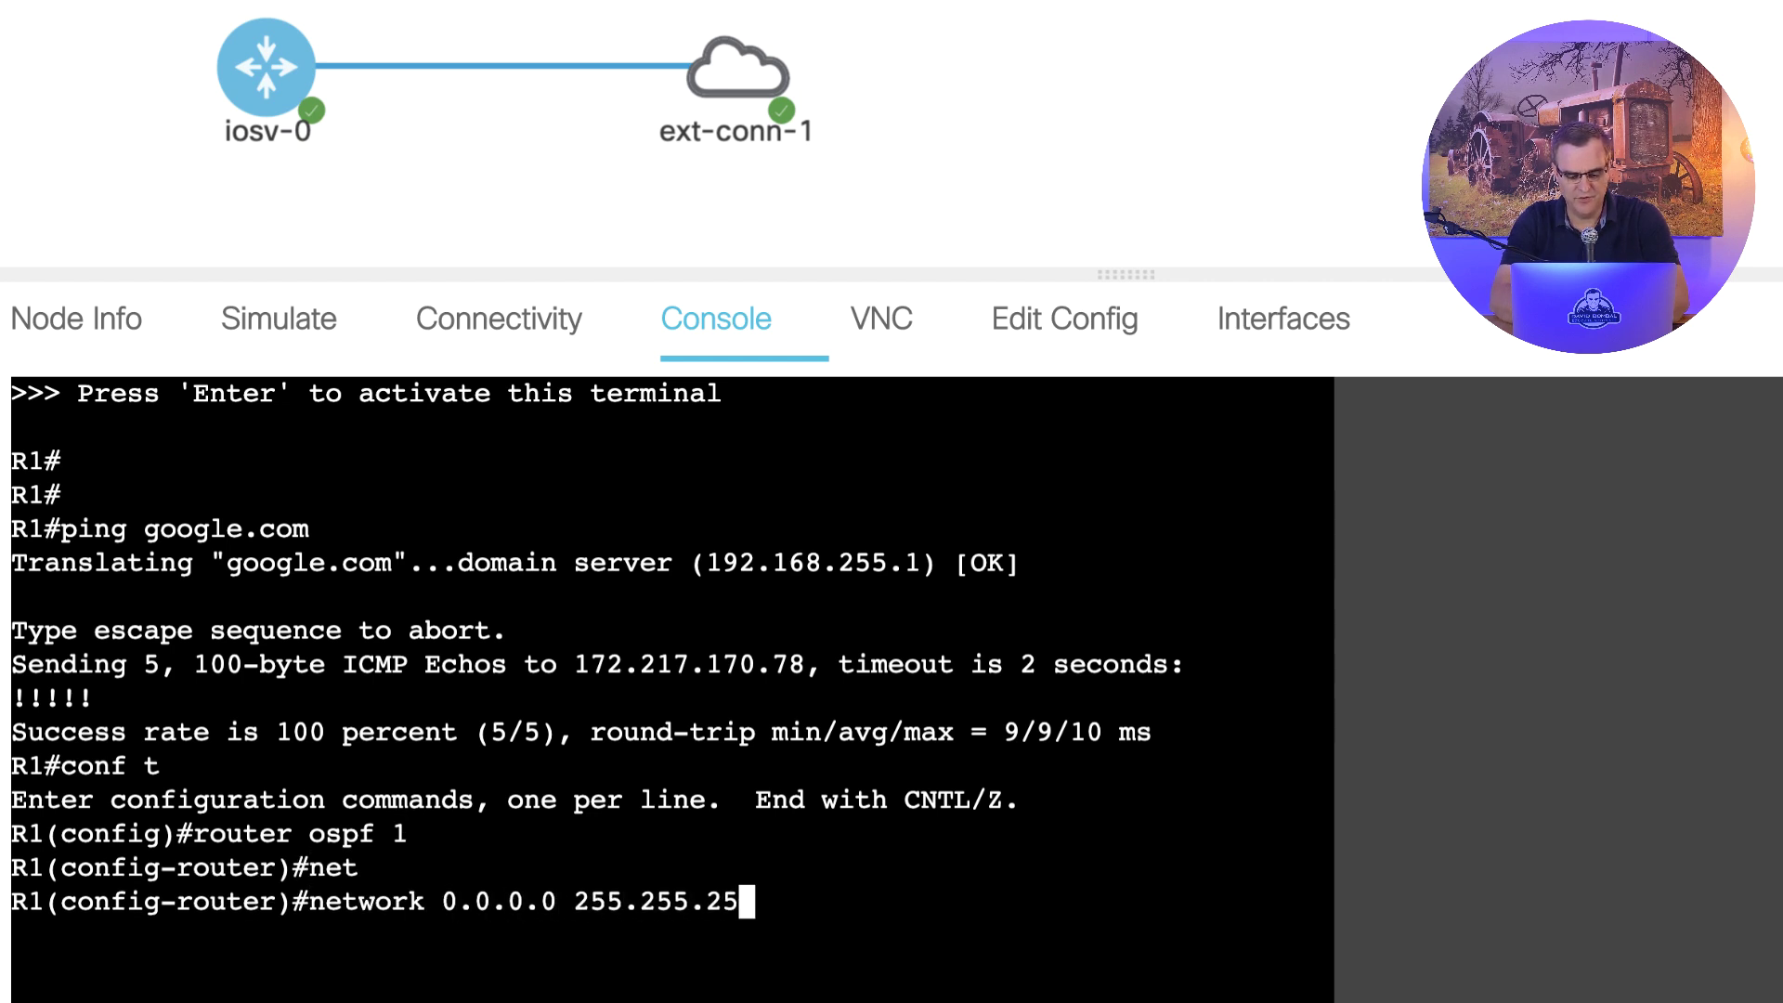
text(5.255 area 0)
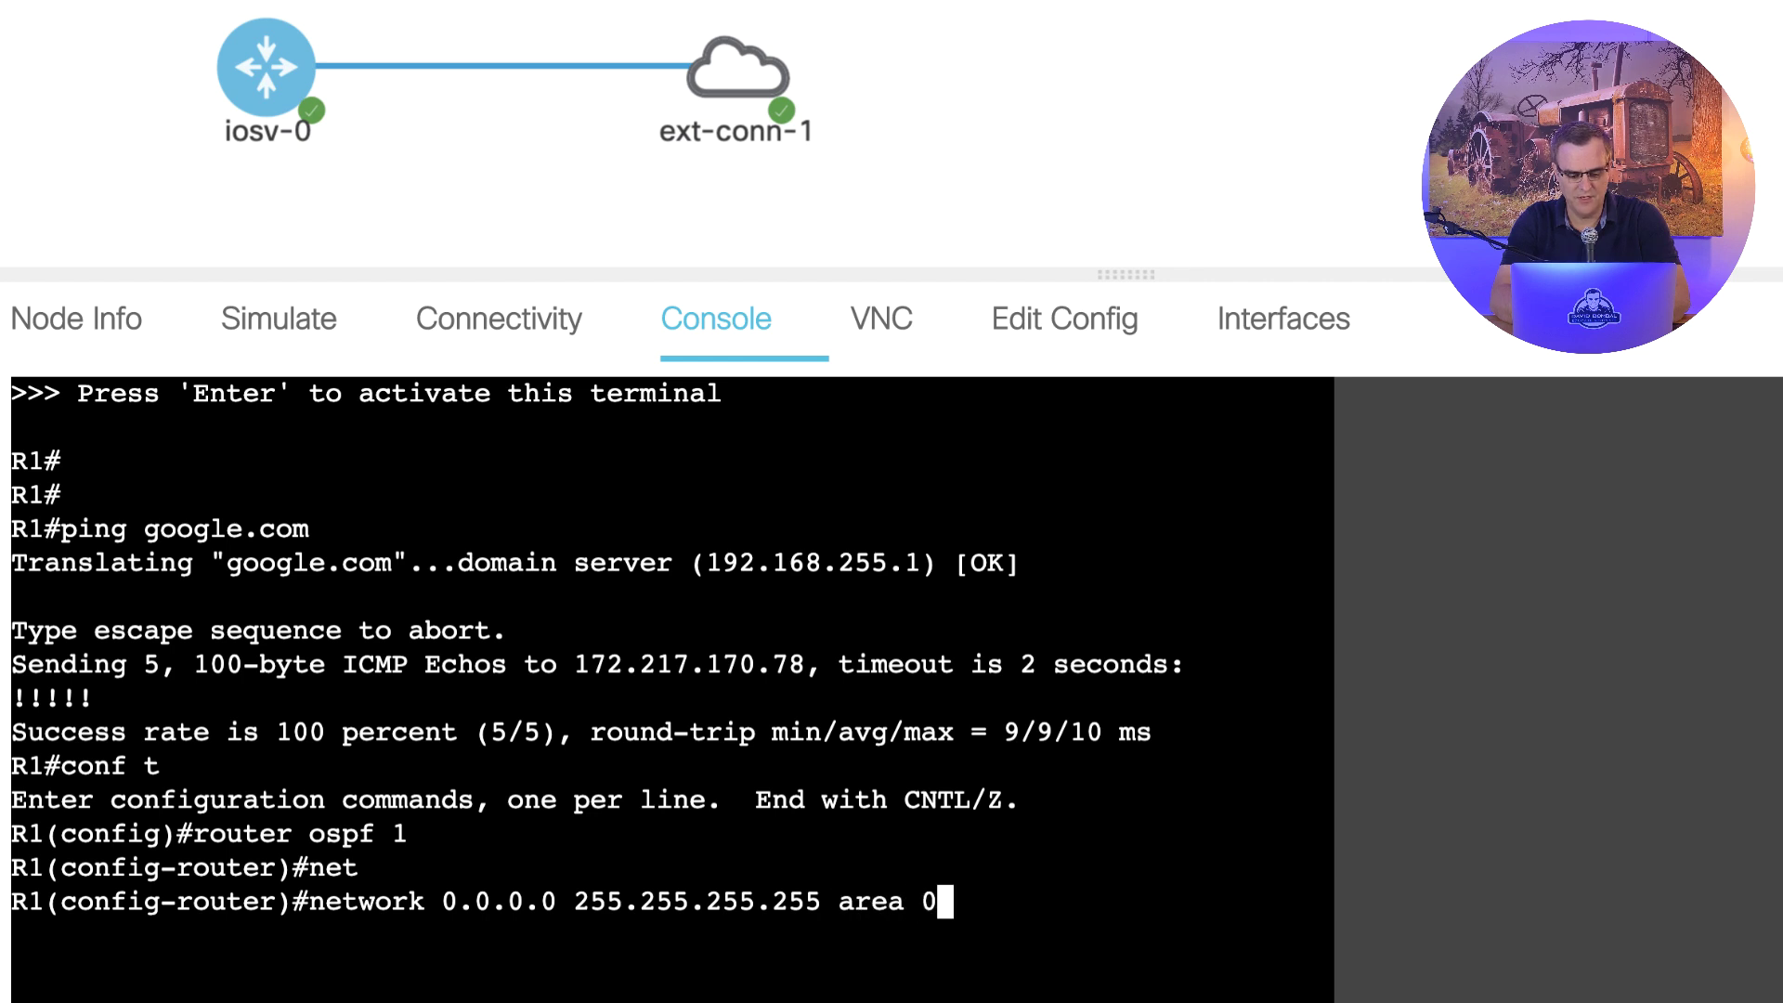
key(Return)
text(end)
key(Return)
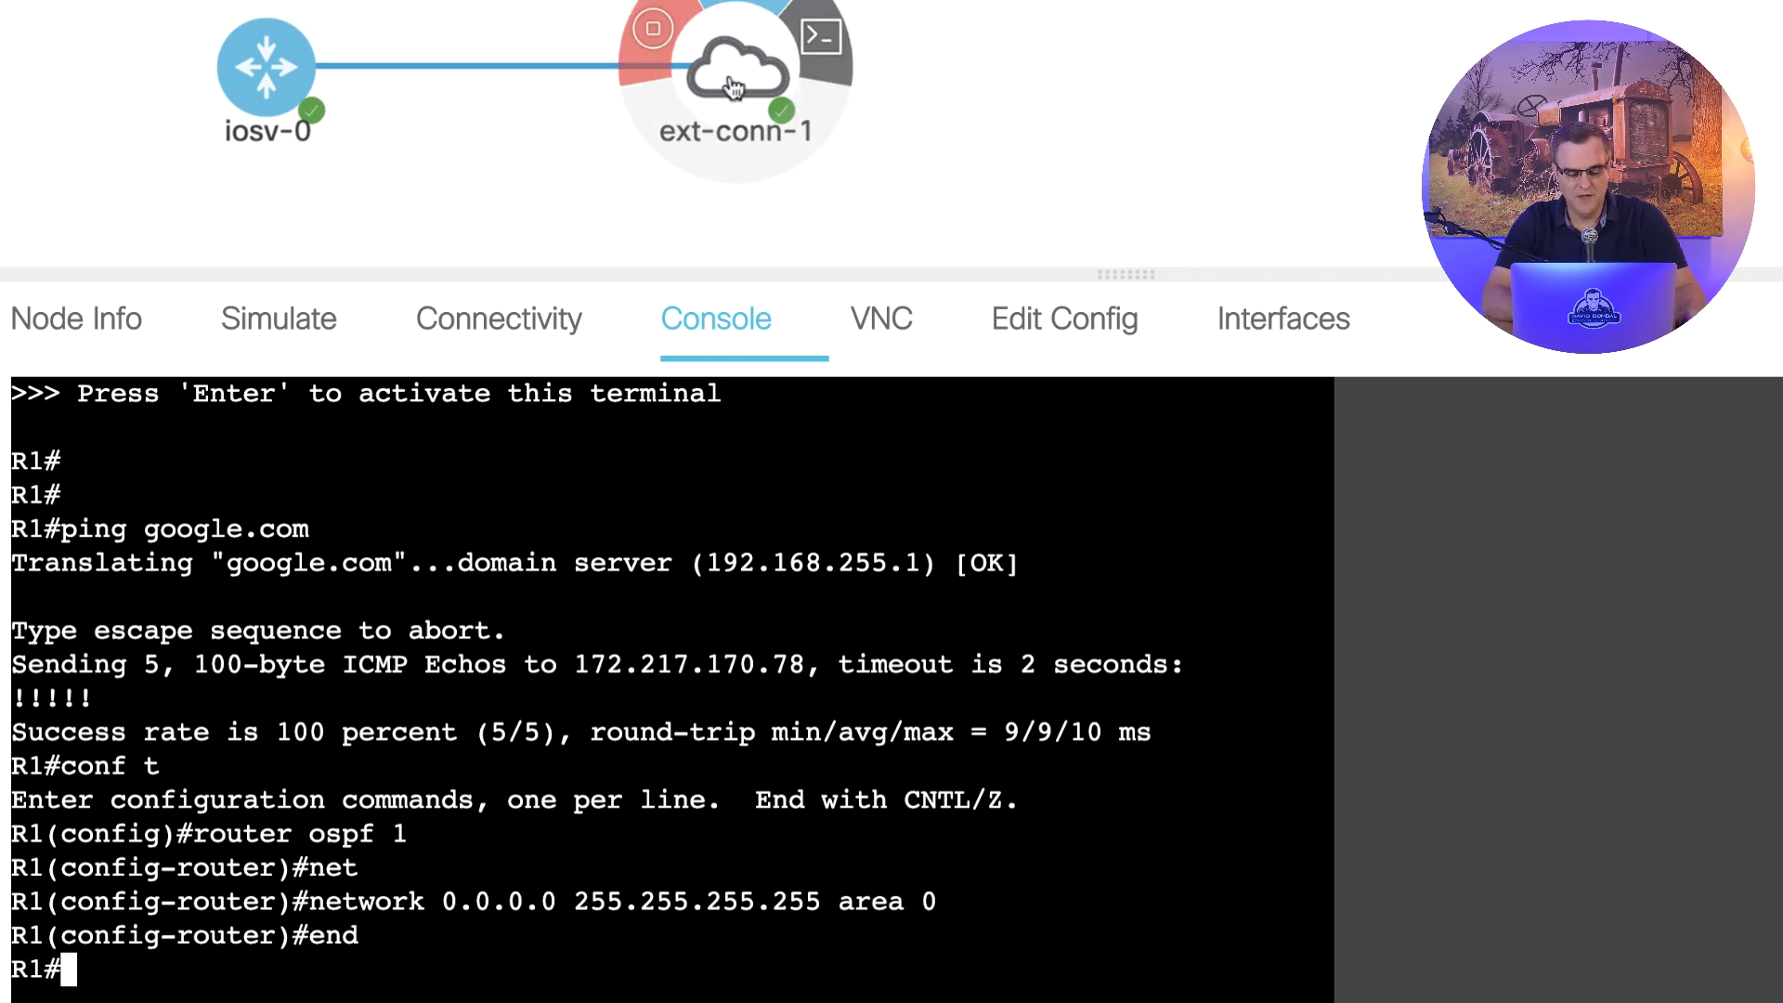
- Scroll the link's capture output and highlight the OSPF Hello rows sent to 224.0.0.5
click(367, 167)
click(485, 70)
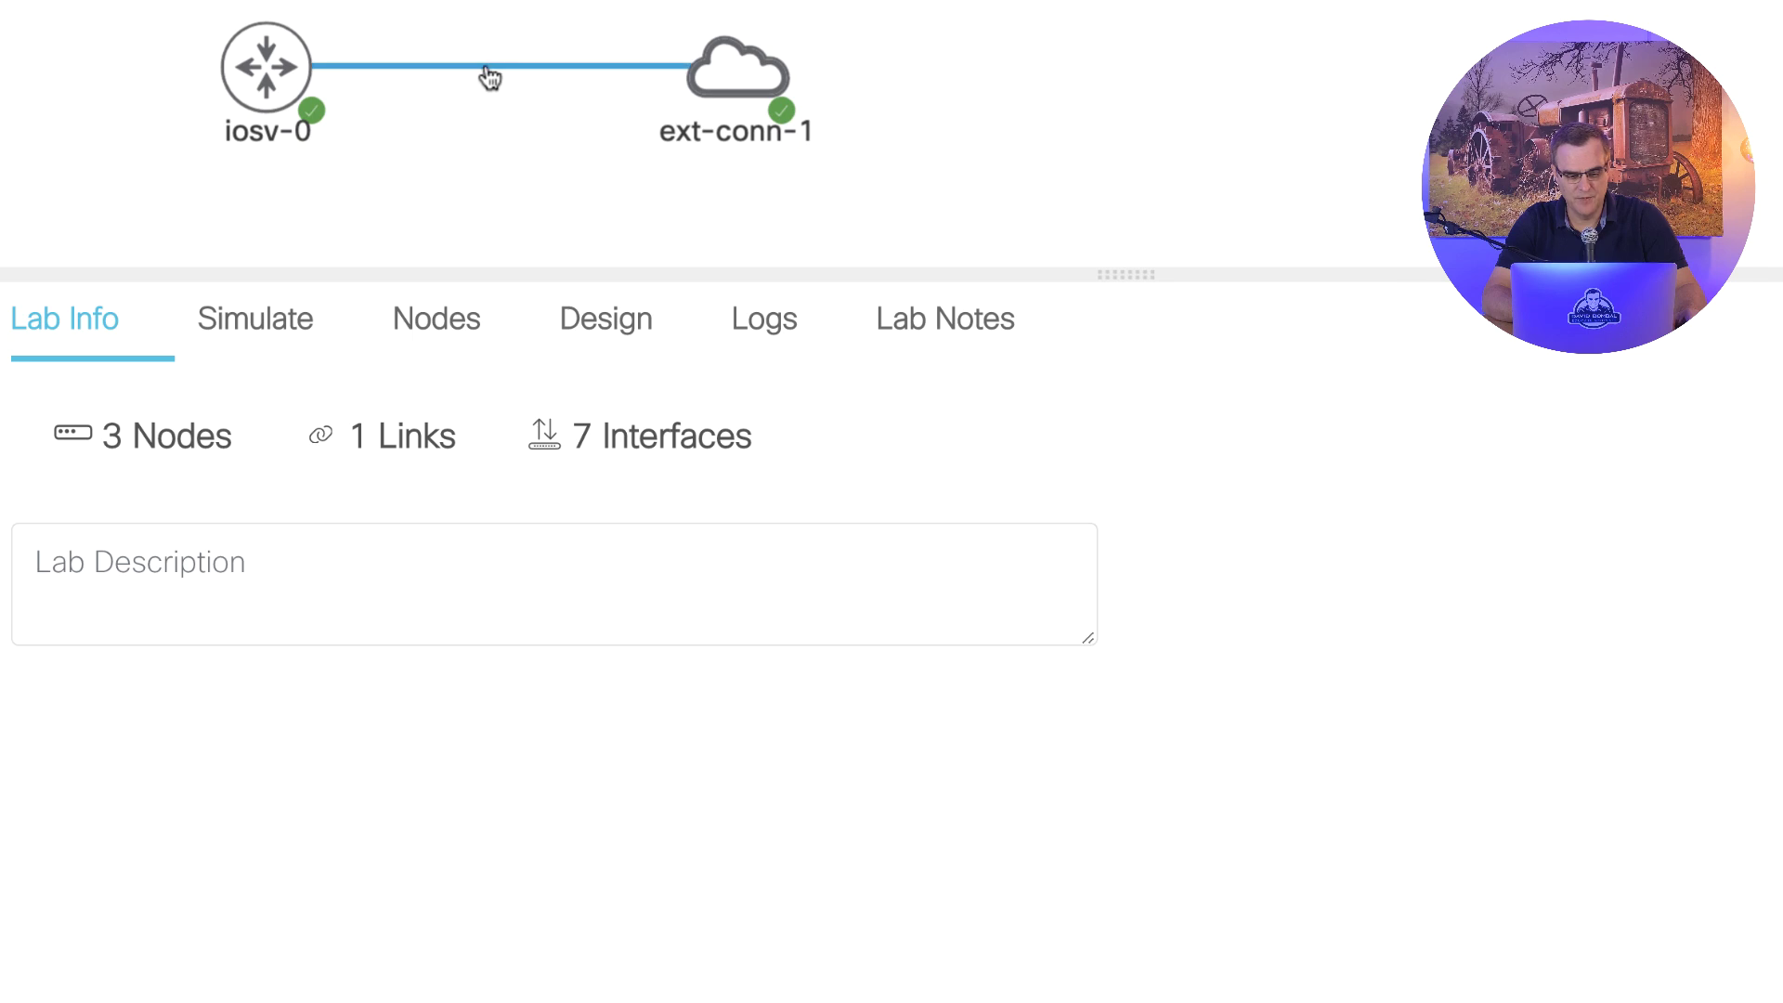
scroll(1530, 757, down, 8)
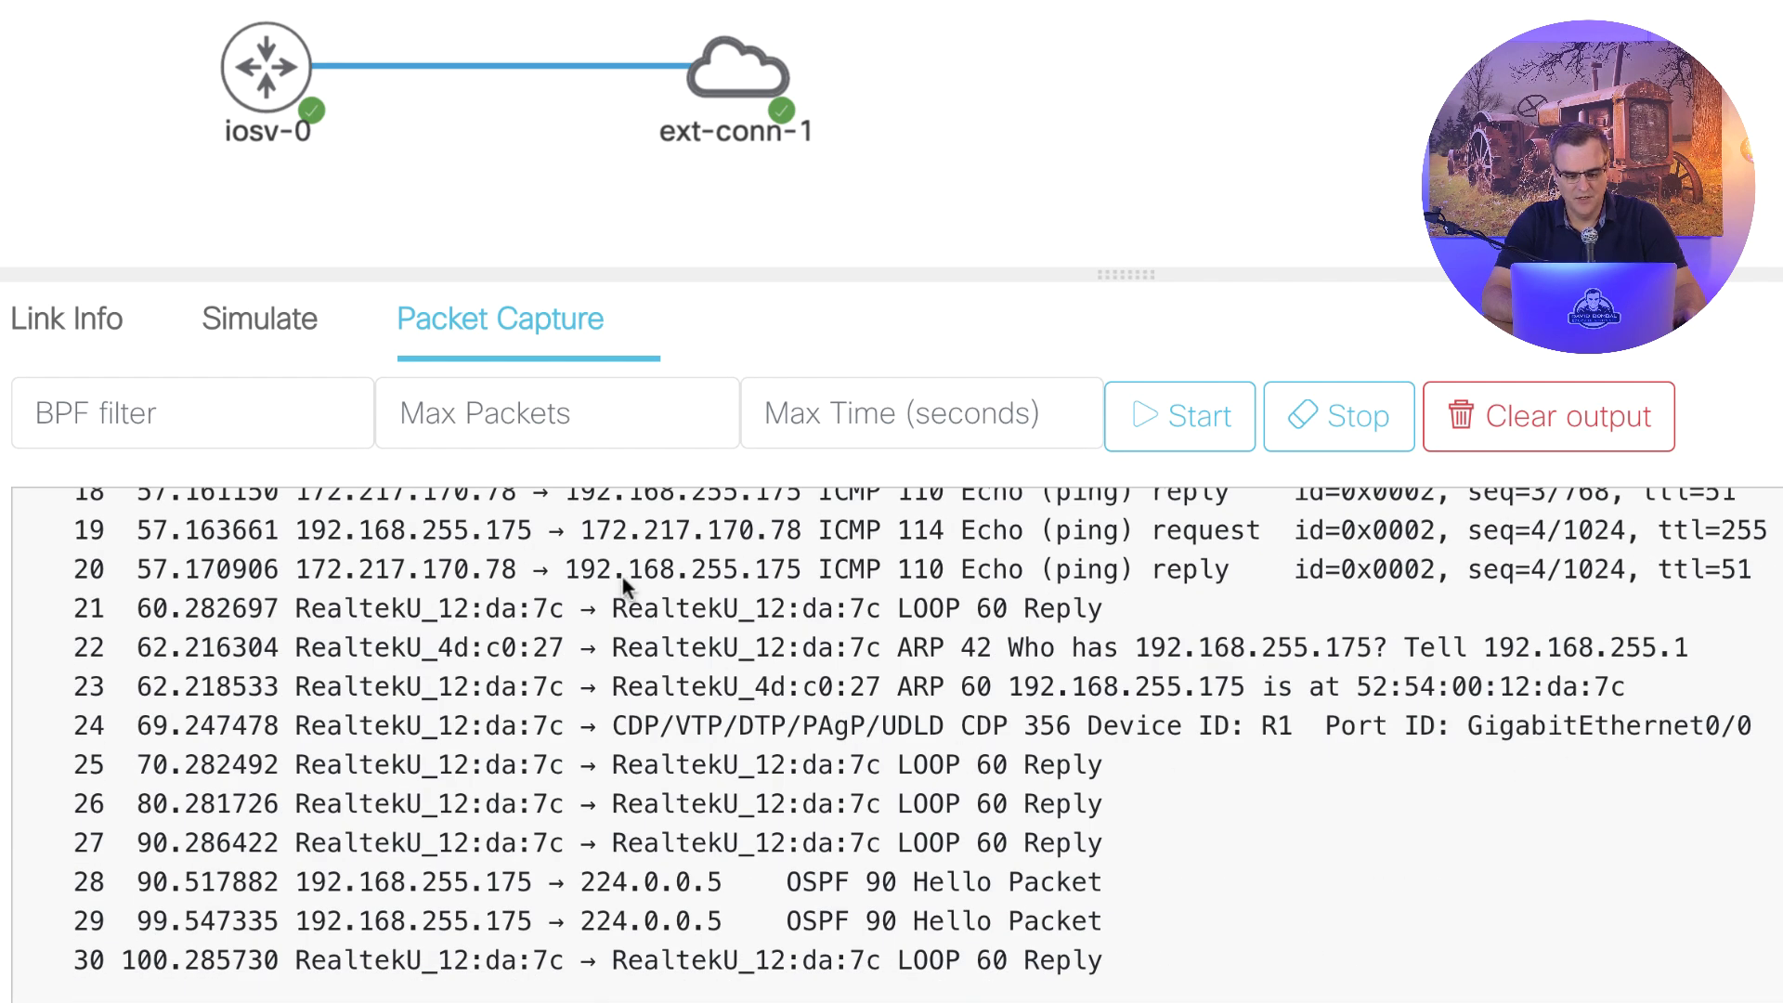
mouse_move(718, 91)
drag(147, 881, 1111, 929)
click(1051, 810)
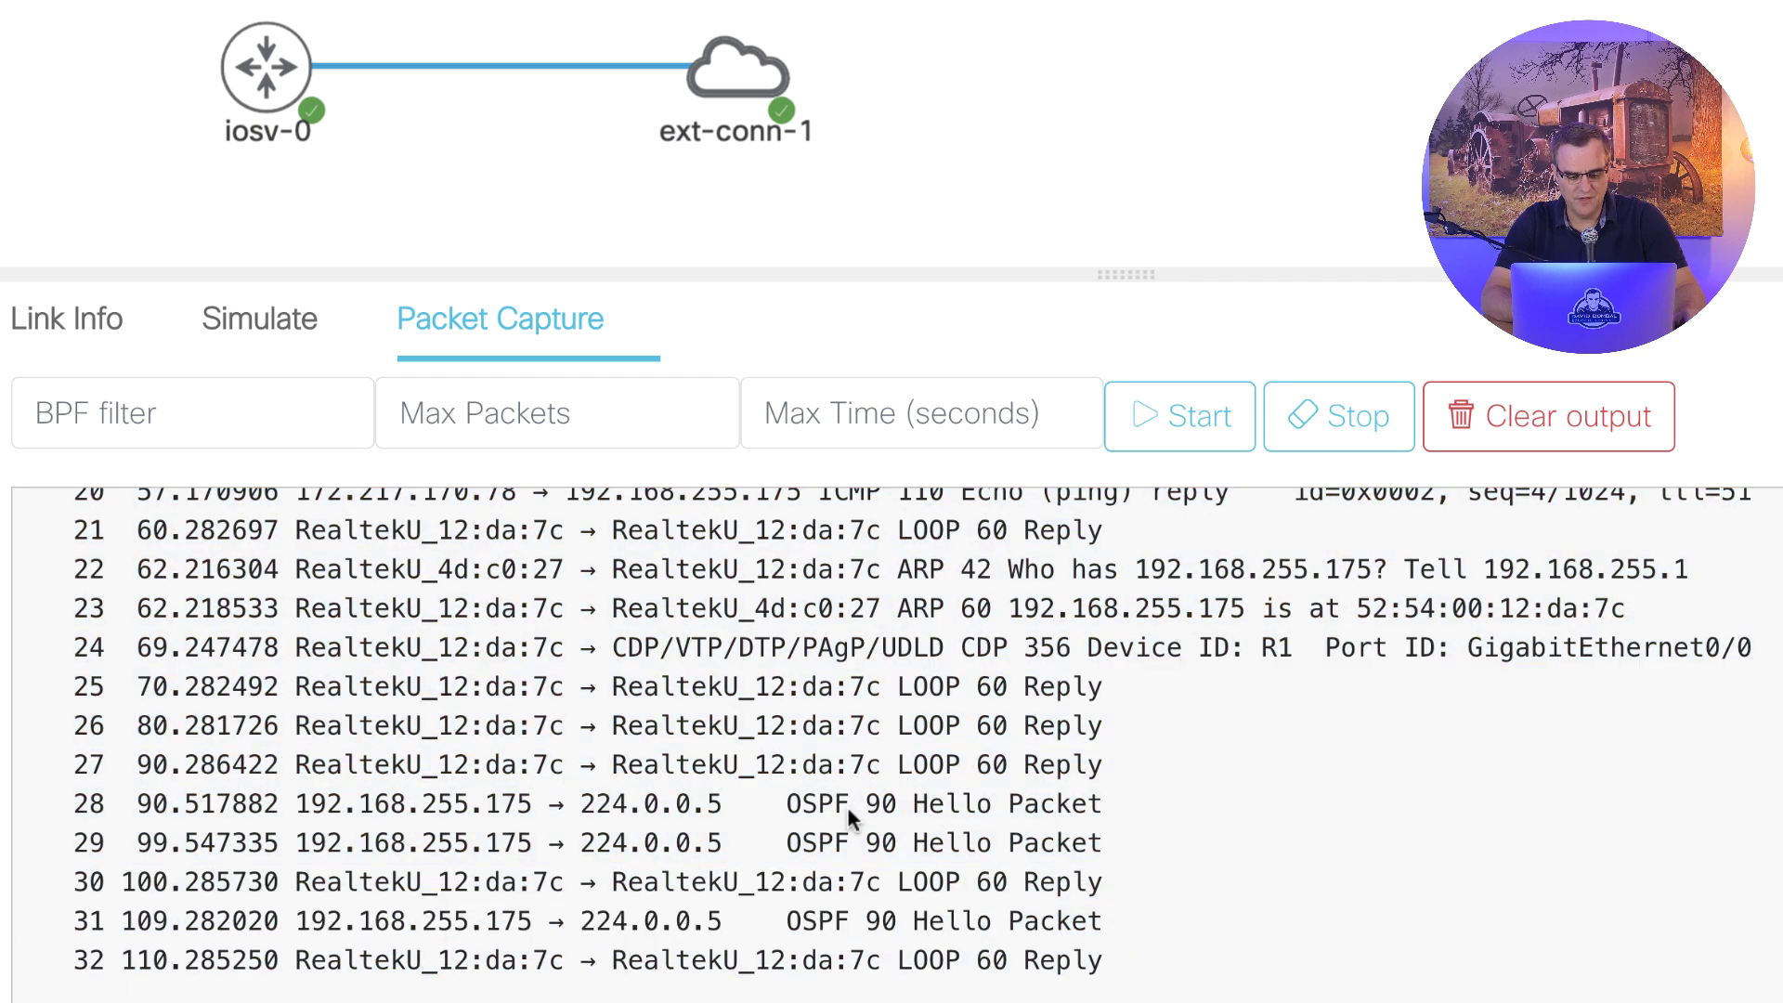
drag(800, 806, 1151, 952)
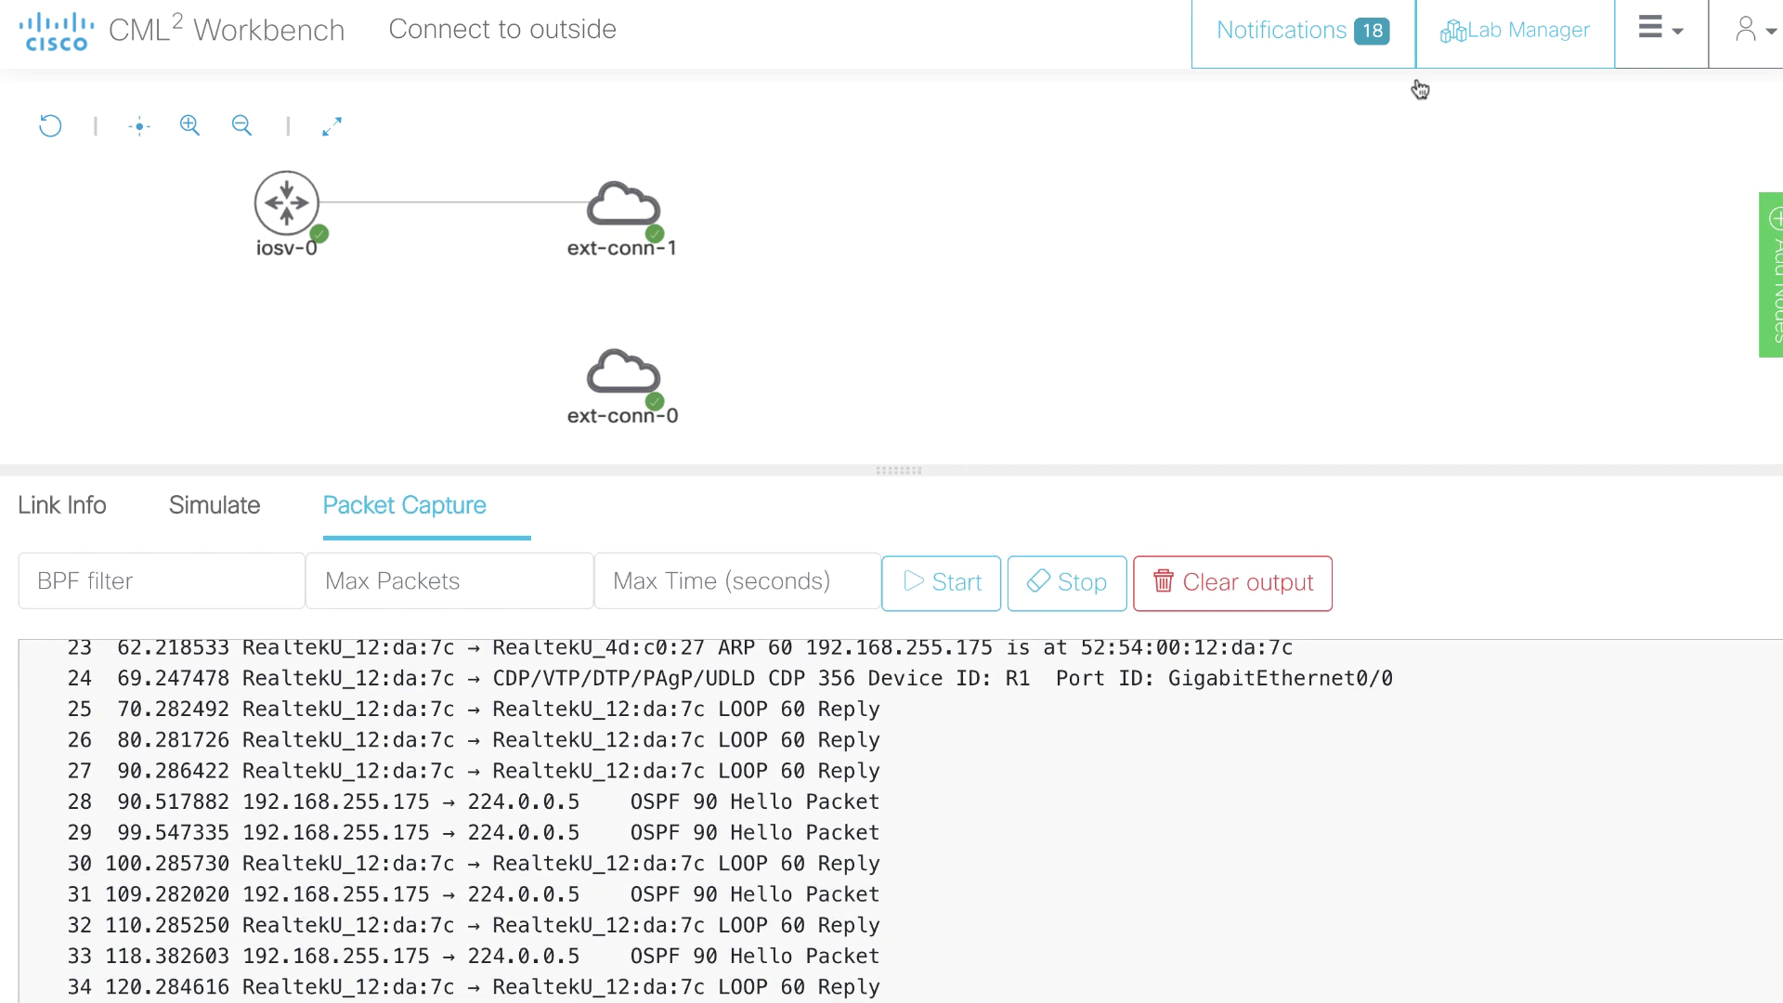
- Name the new lab 'Linux' and open it in the Workbench
click(1471, 28)
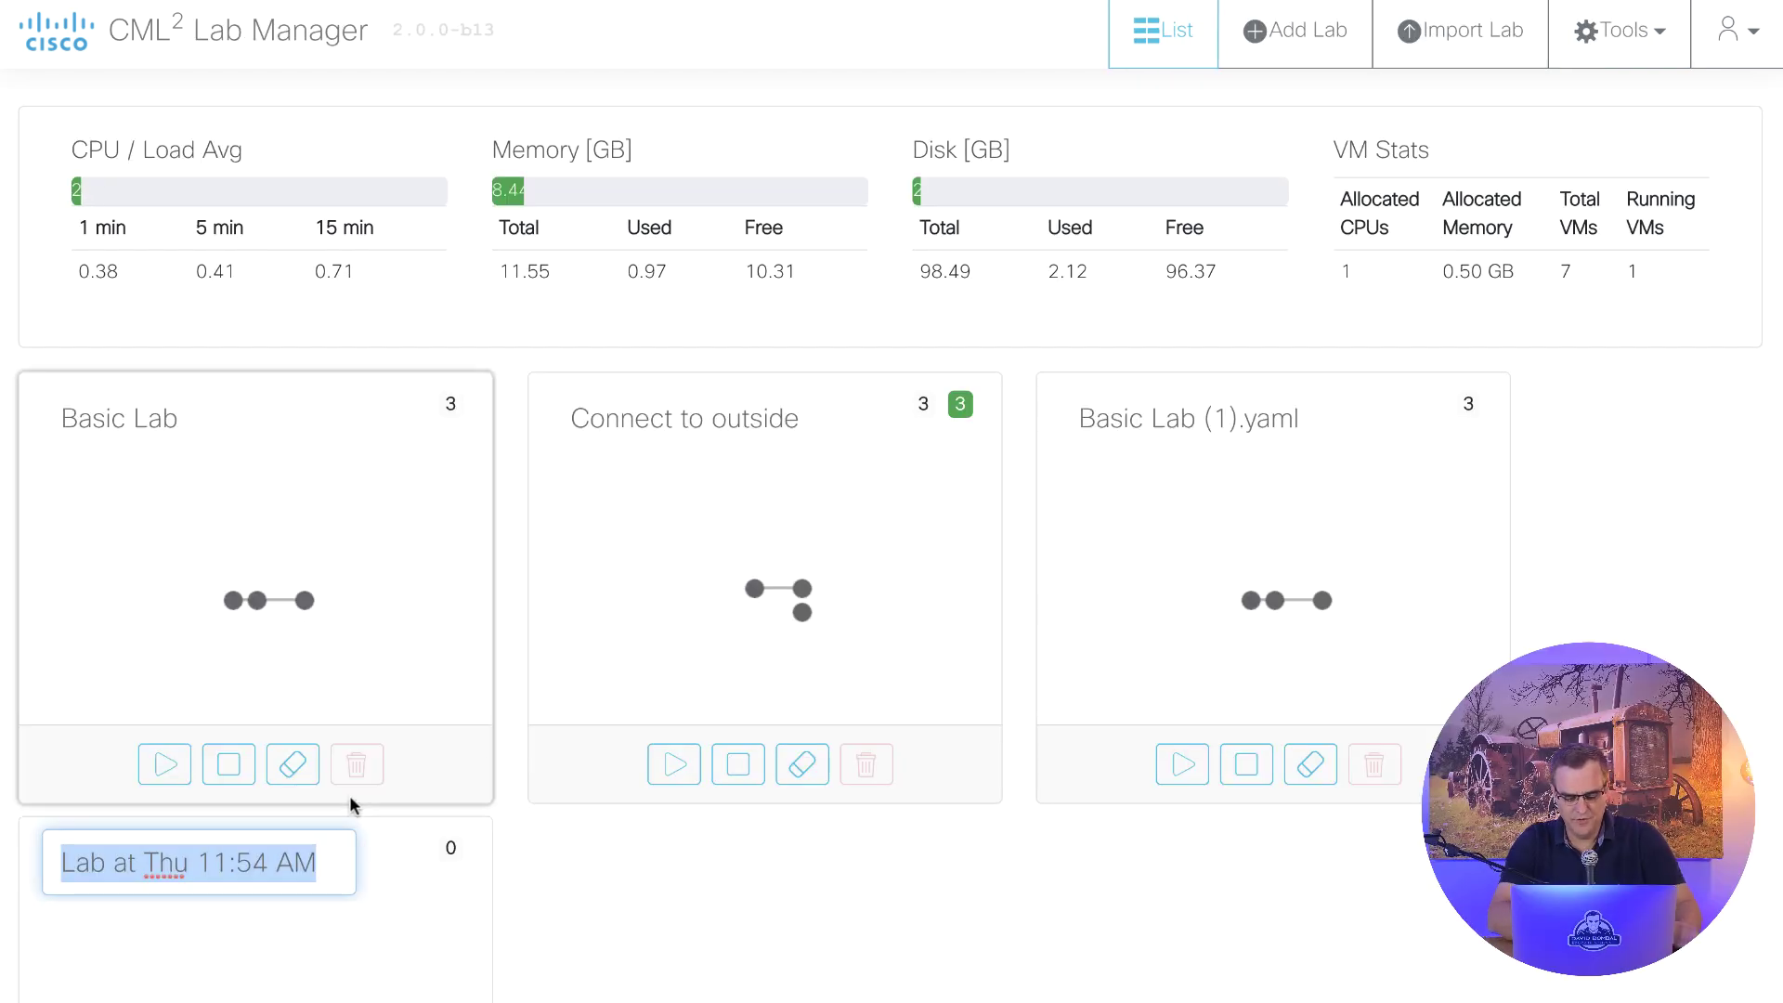
text(U)
text(in)
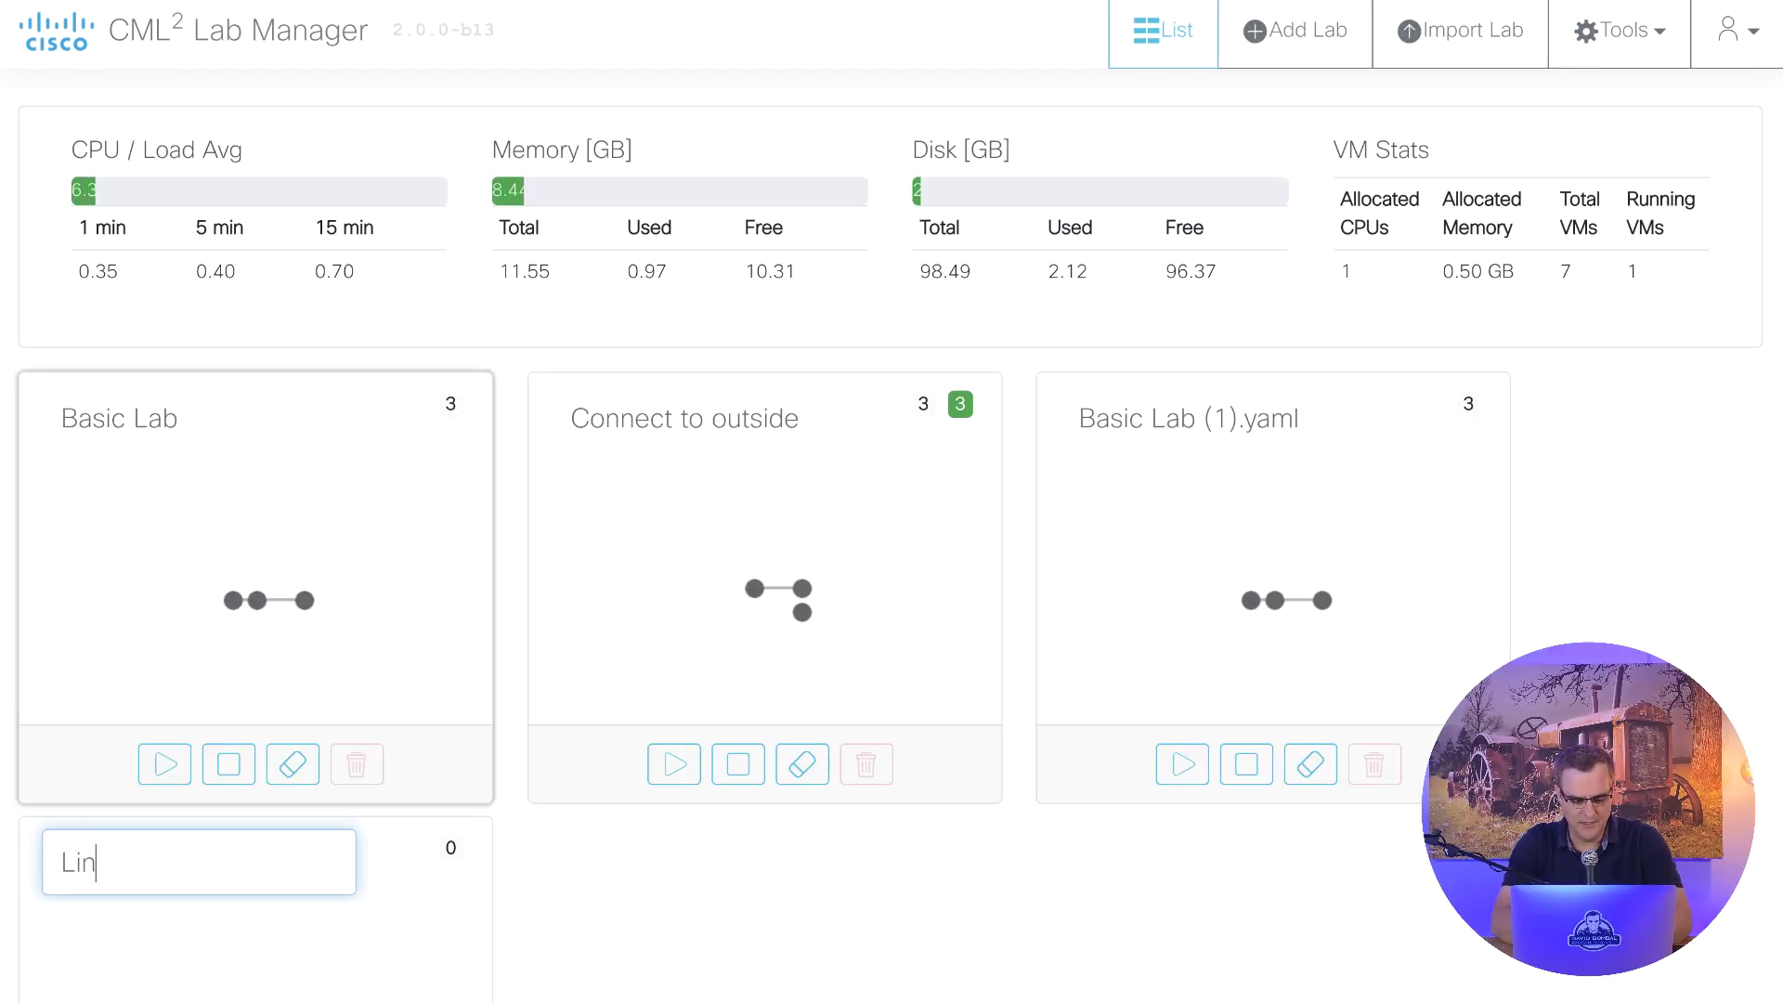
text(ux)
key(Return)
click(334, 939)
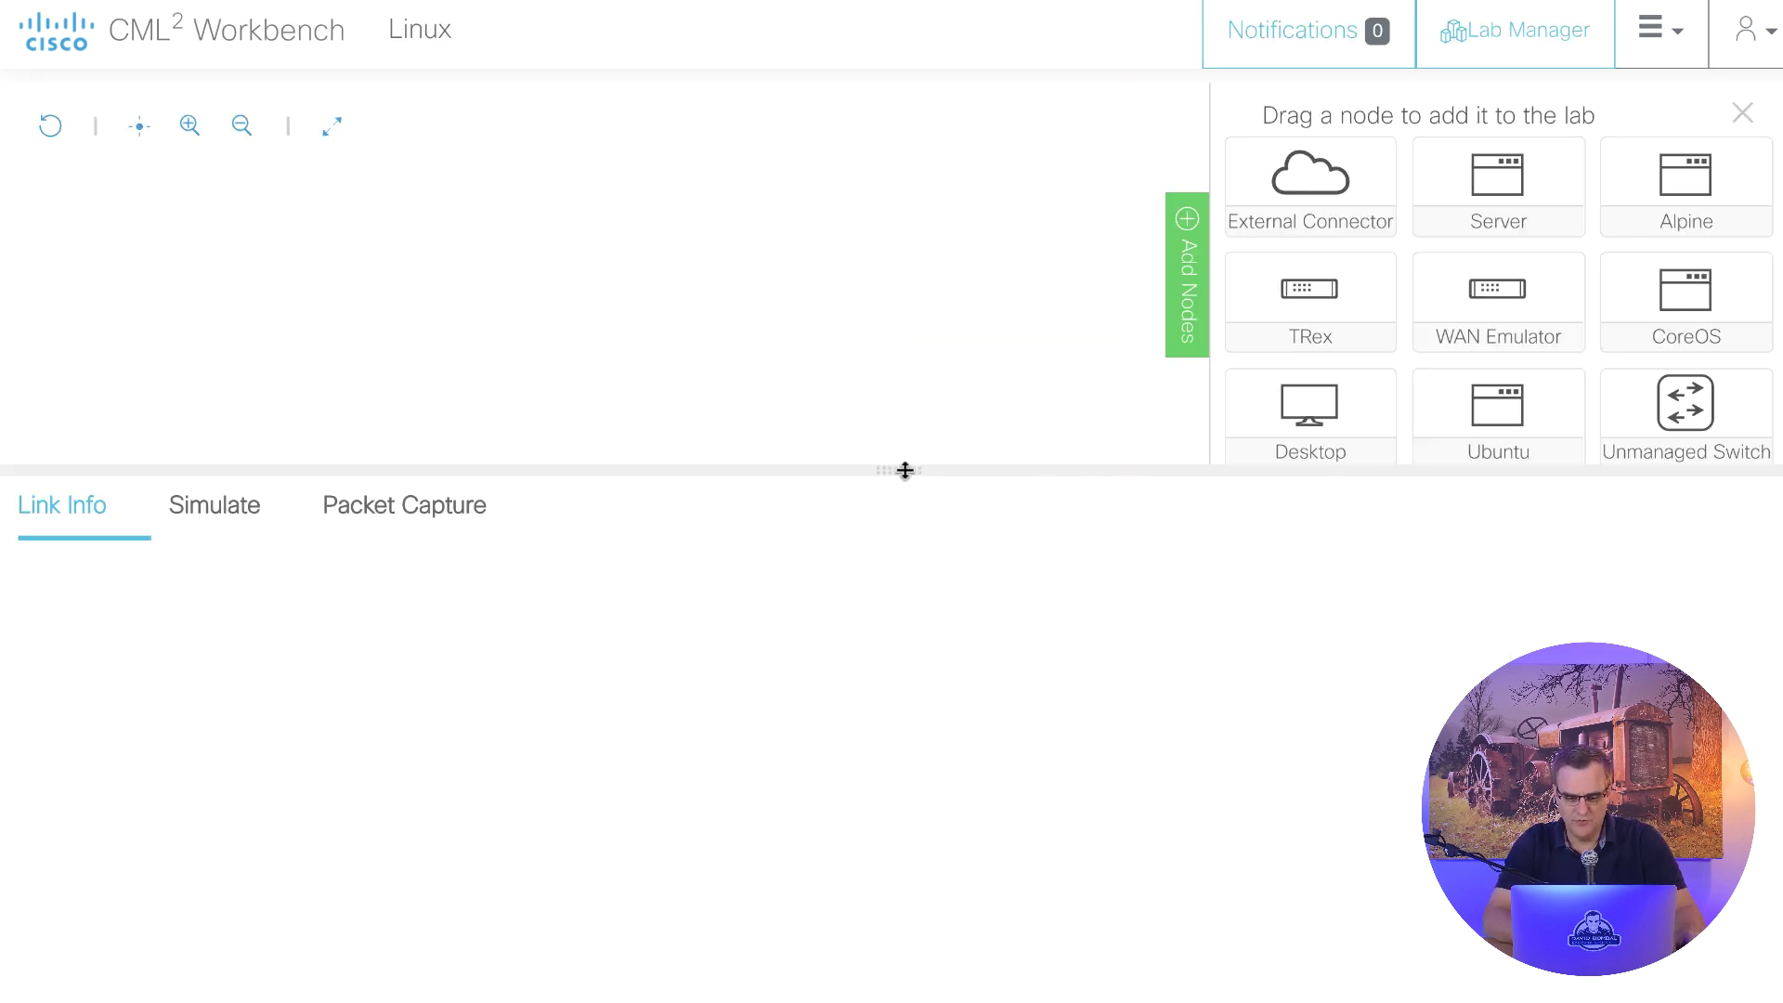
- Add Alpine, Server, Desktop and Ubuntu nodes to the canvas
drag(906, 471, 951, 717)
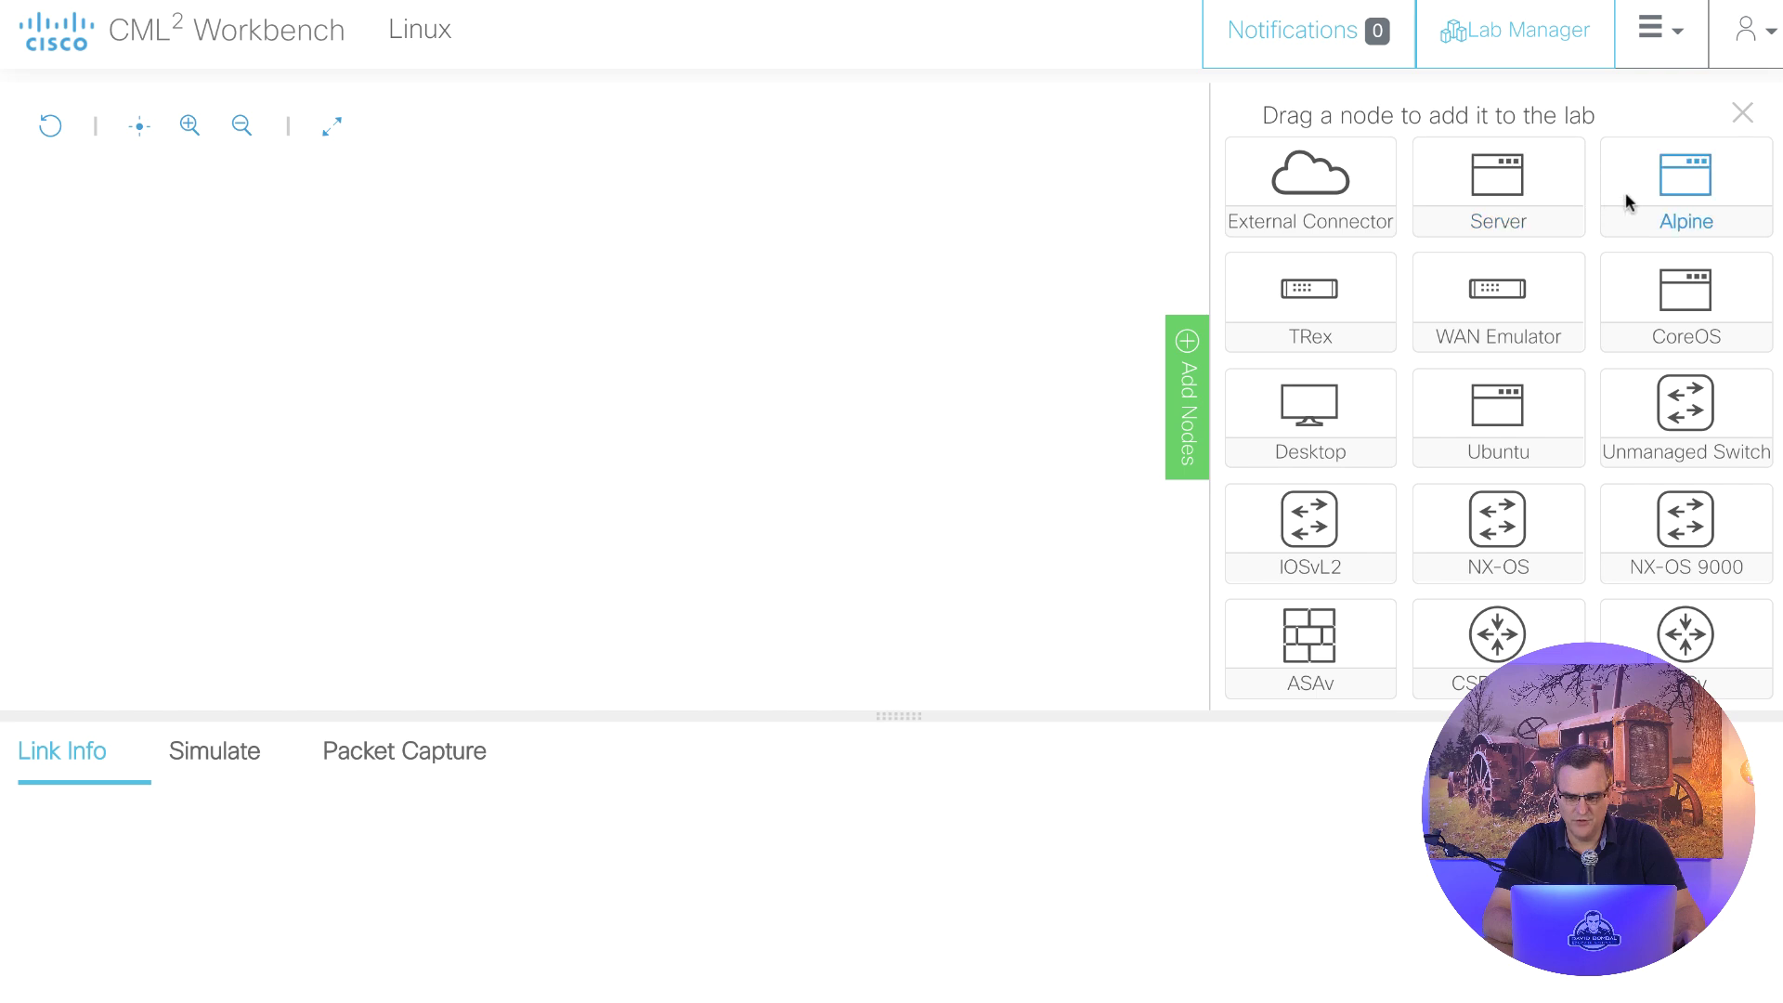
drag(1526, 232, 253, 284)
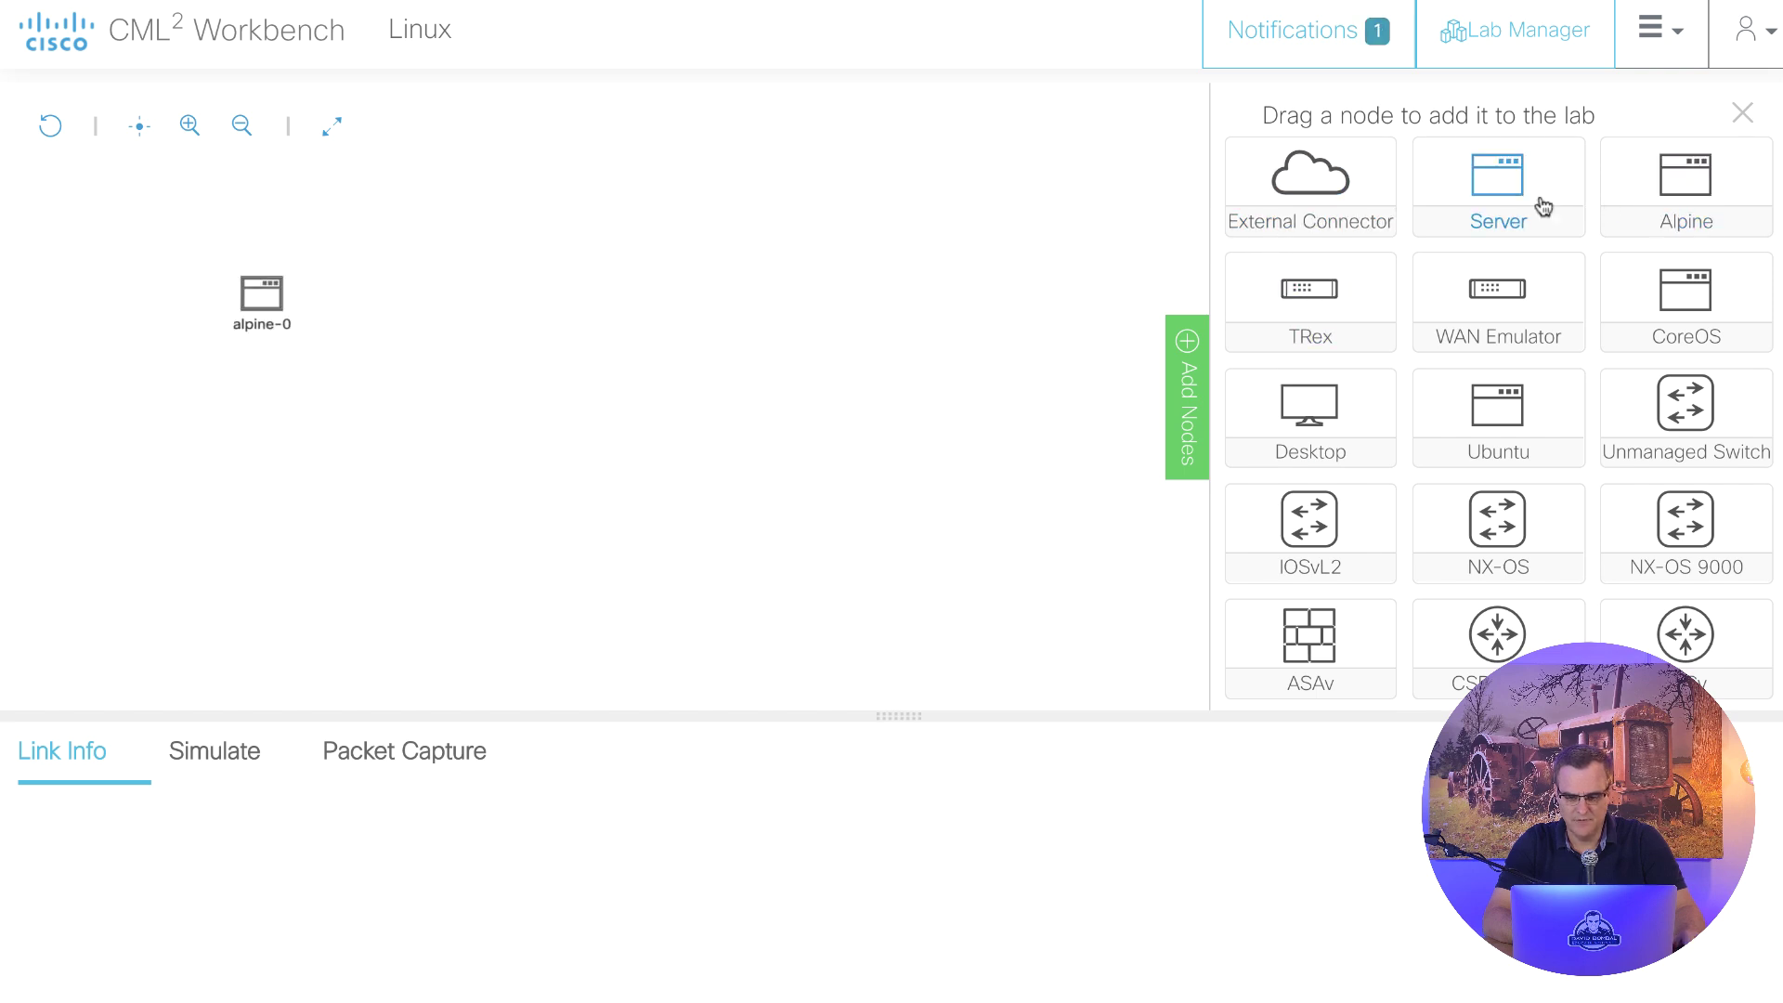
drag(1506, 197, 501, 314)
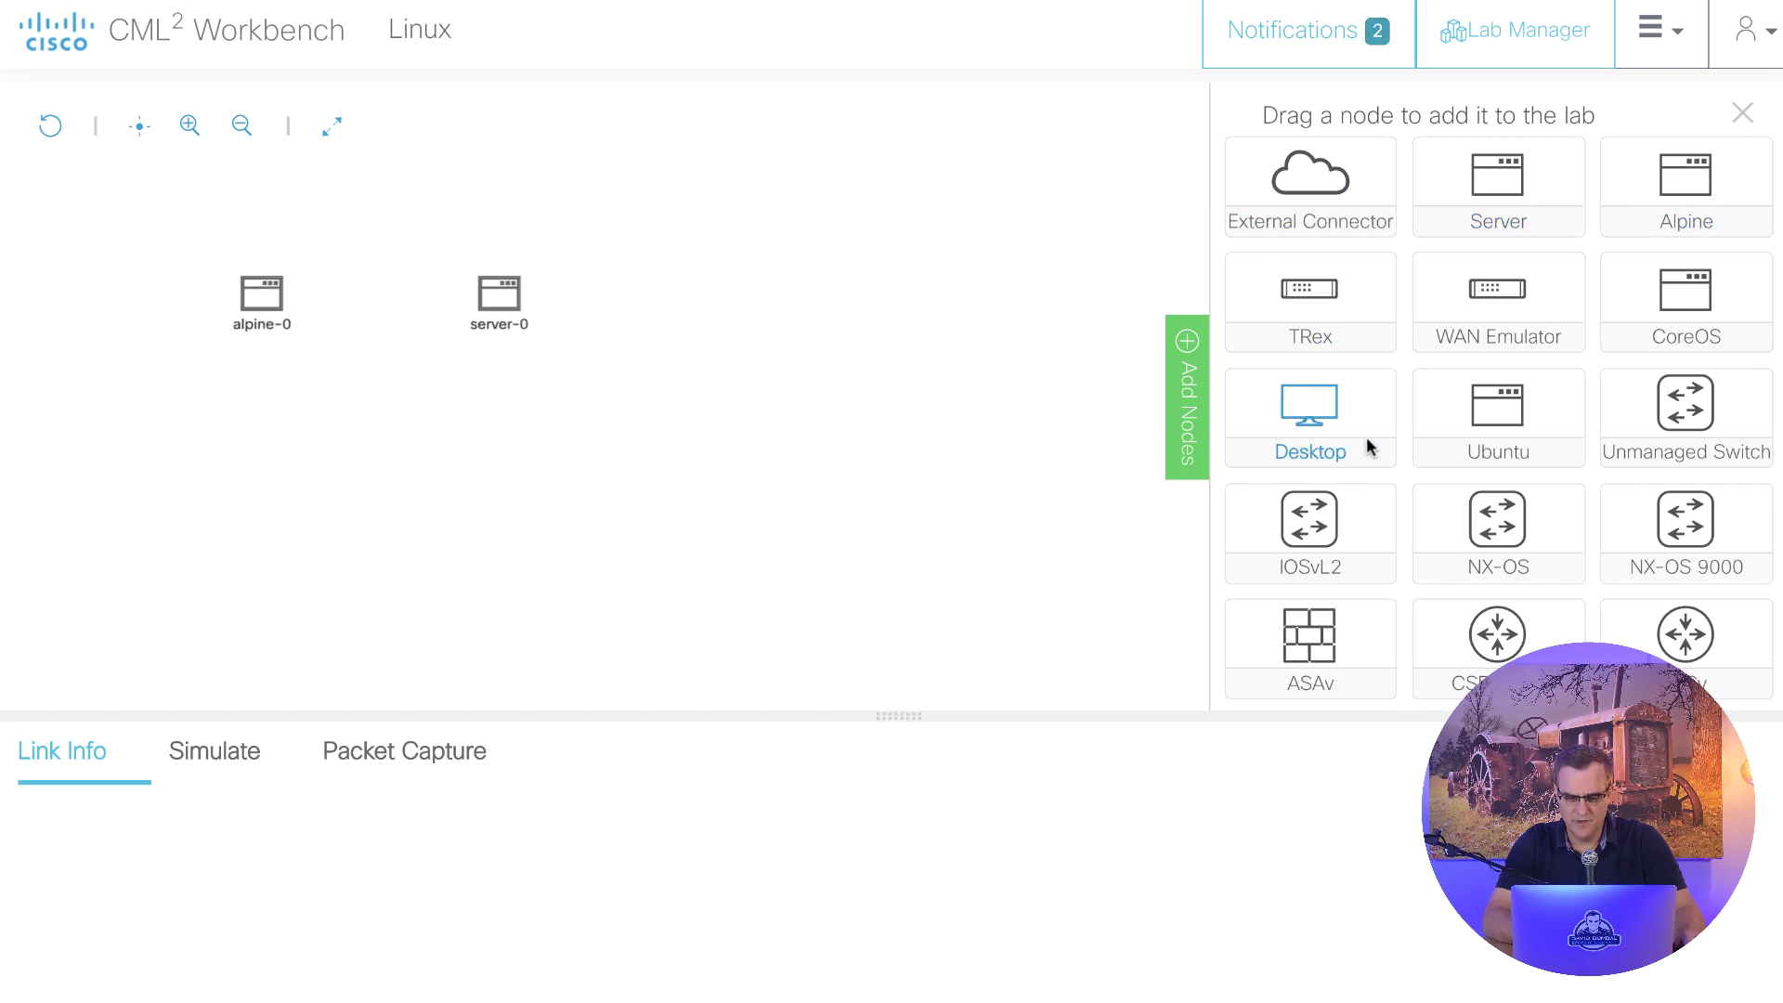
drag(1307, 413, 685, 358)
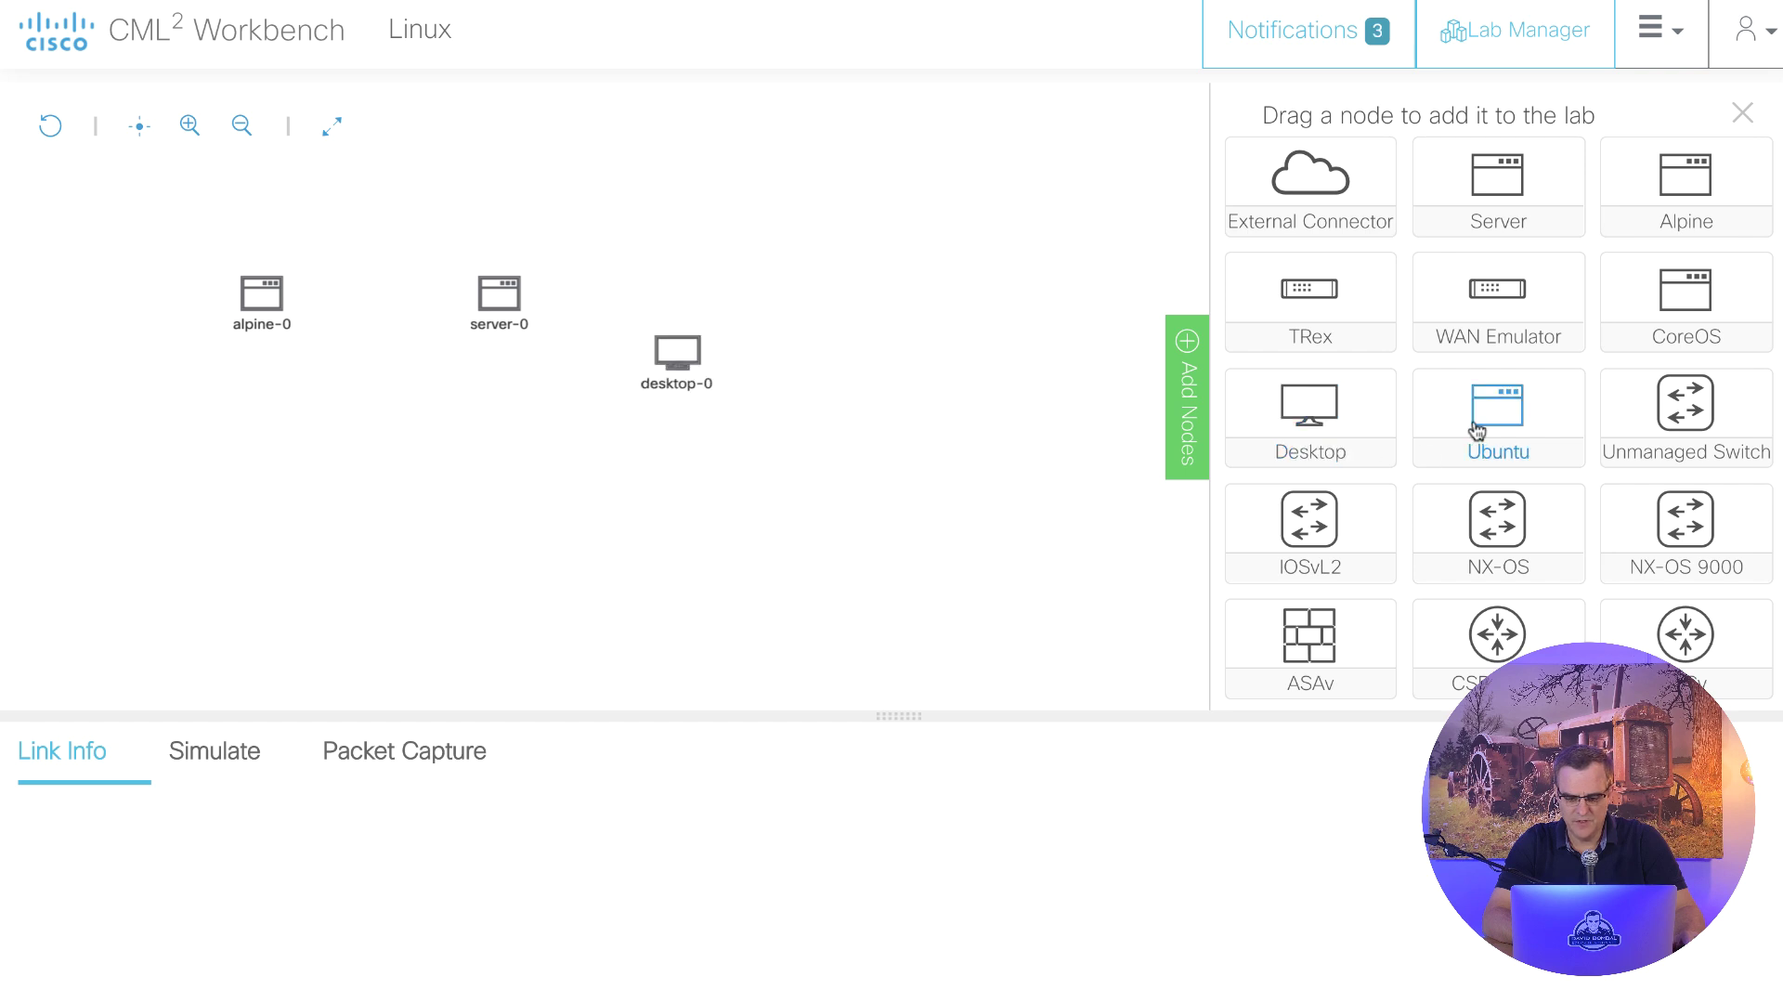
drag(1474, 429, 438, 458)
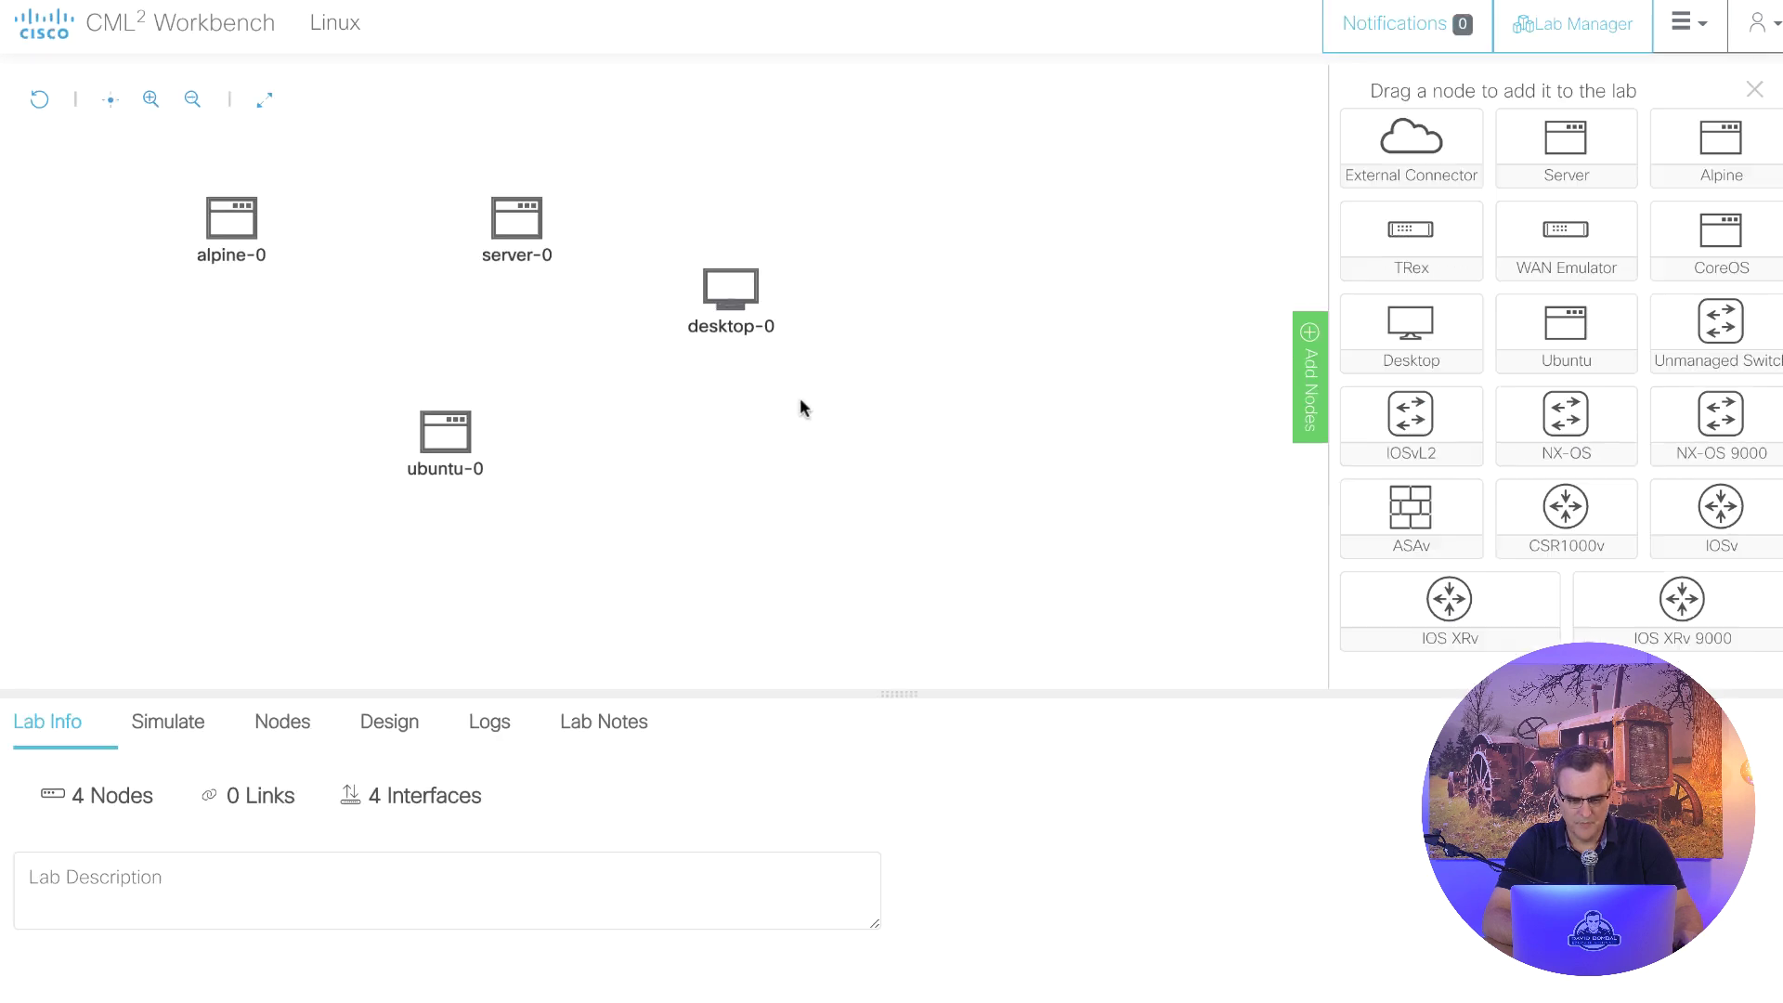
drag(899, 692, 893, 619)
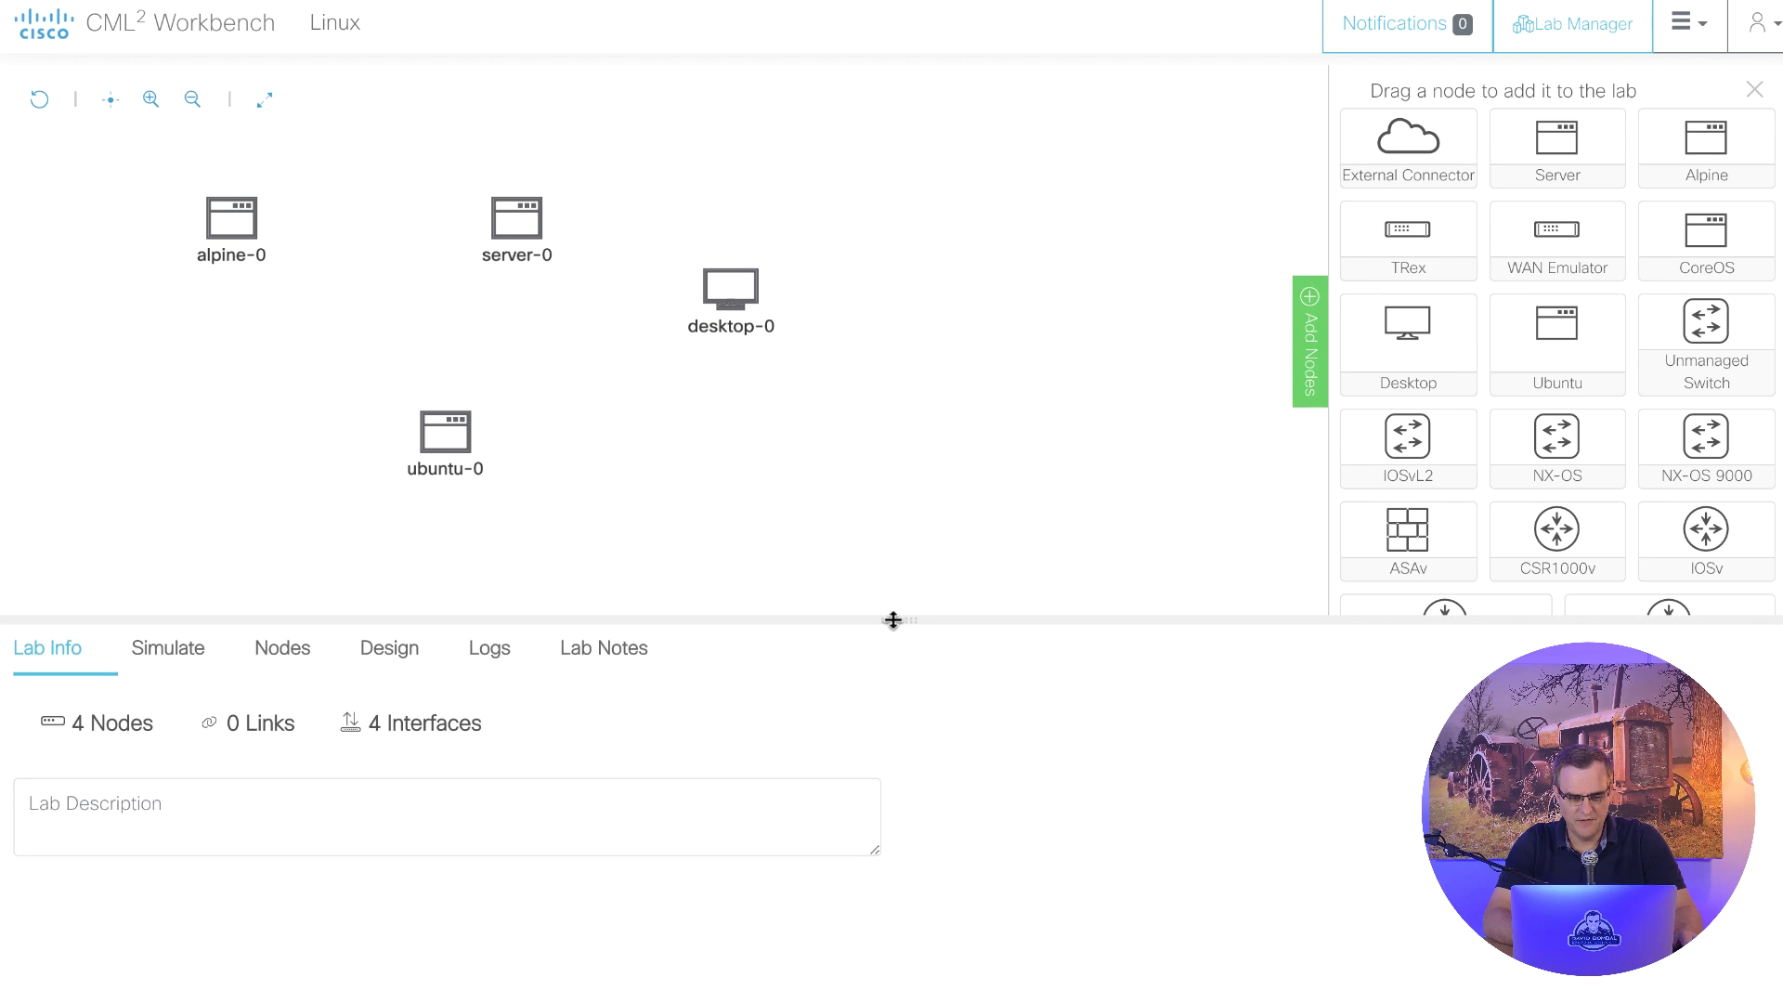
- Start all lab nodes, drag ubuntu-0 beside alpine-0, and select server-0
click(158, 645)
click(63, 723)
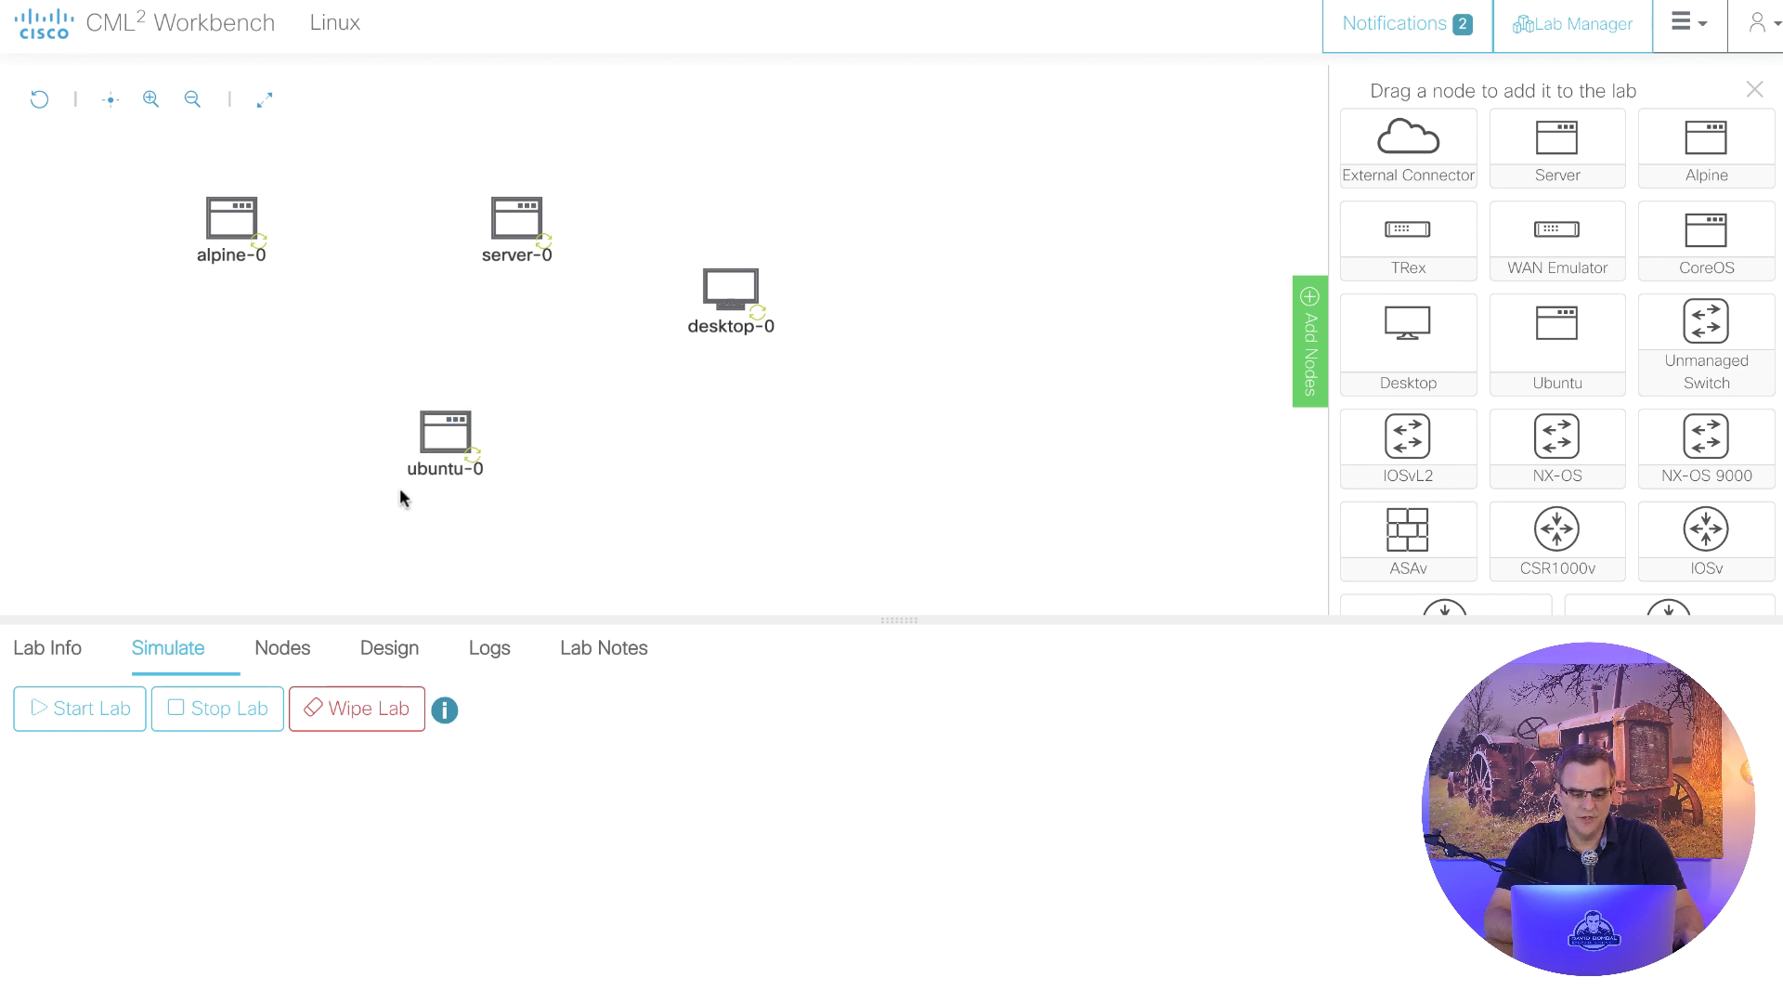
drag(446, 429, 375, 289)
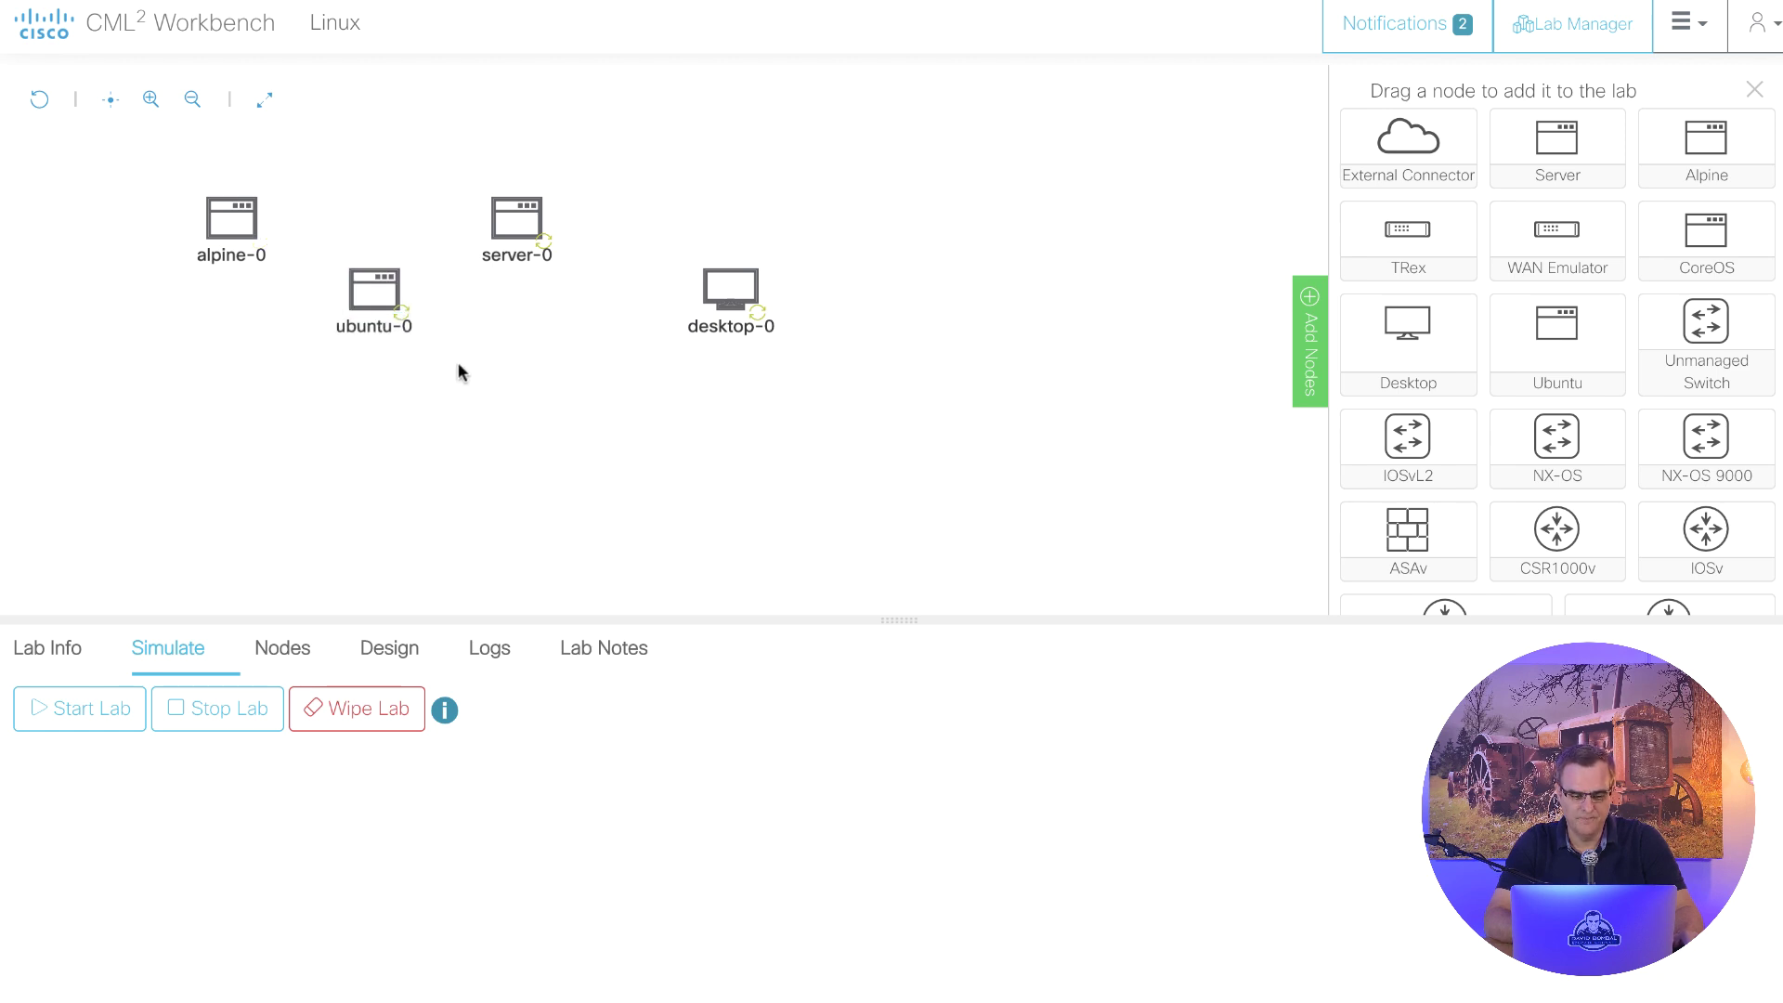
click(374, 295)
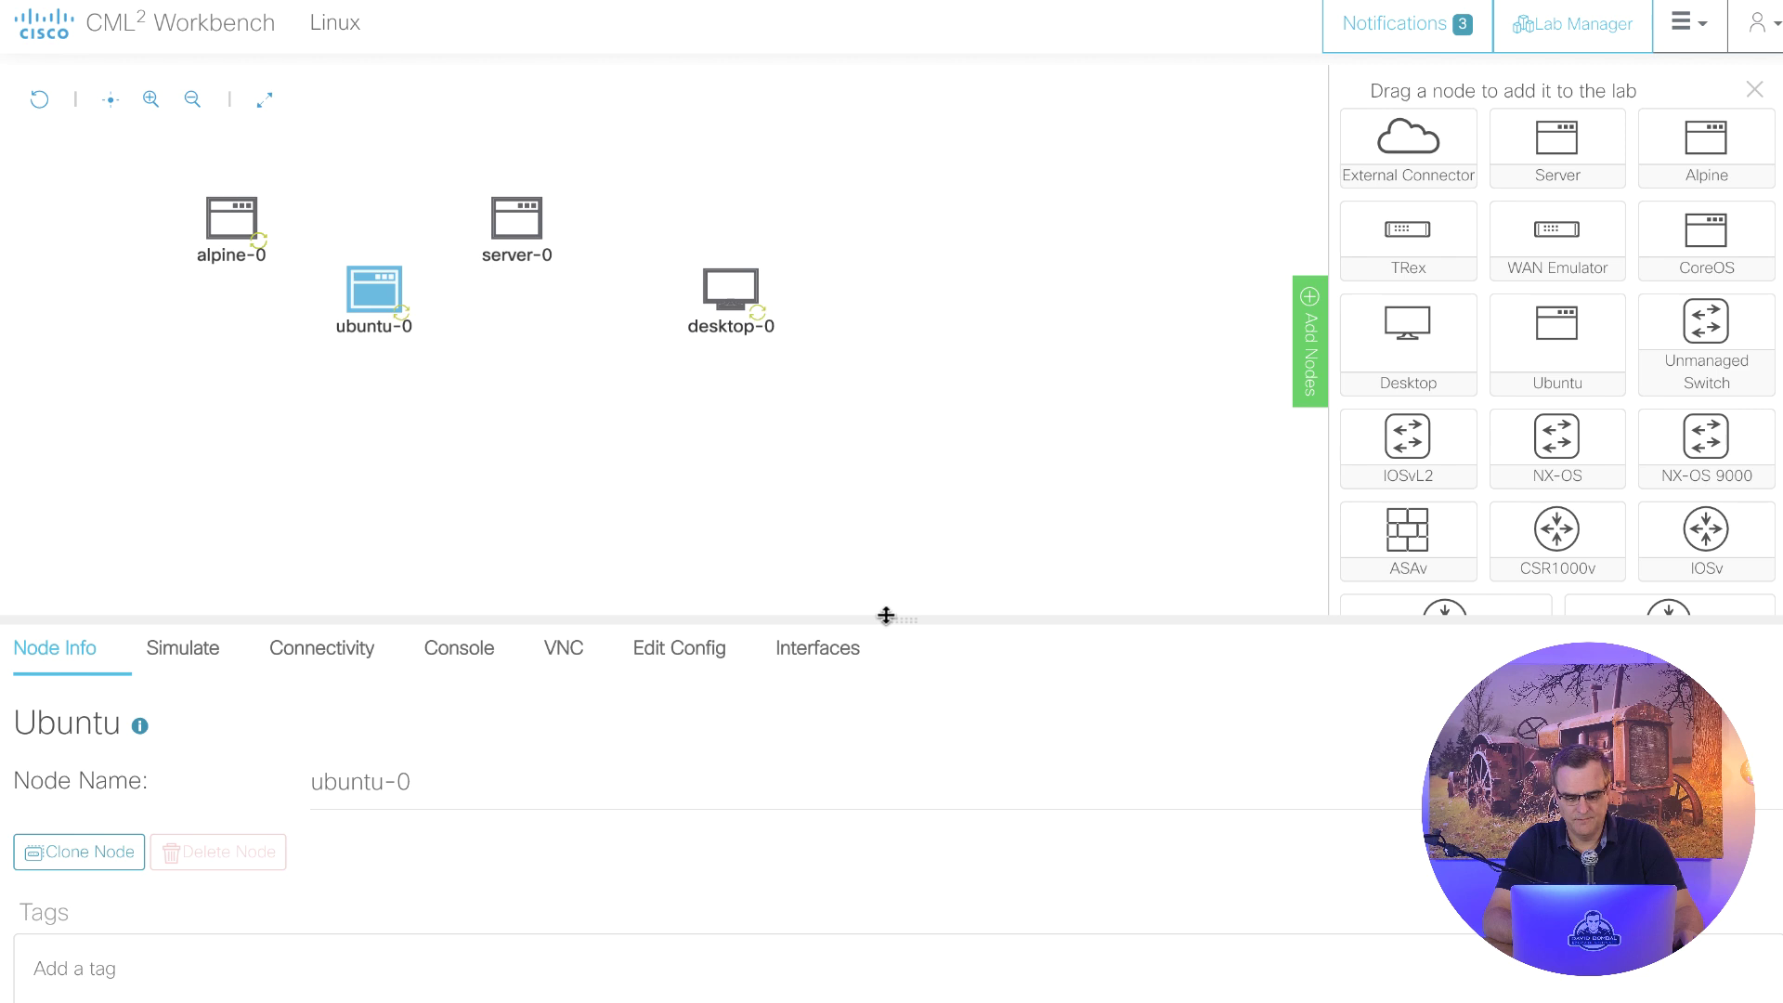
drag(886, 615, 878, 441)
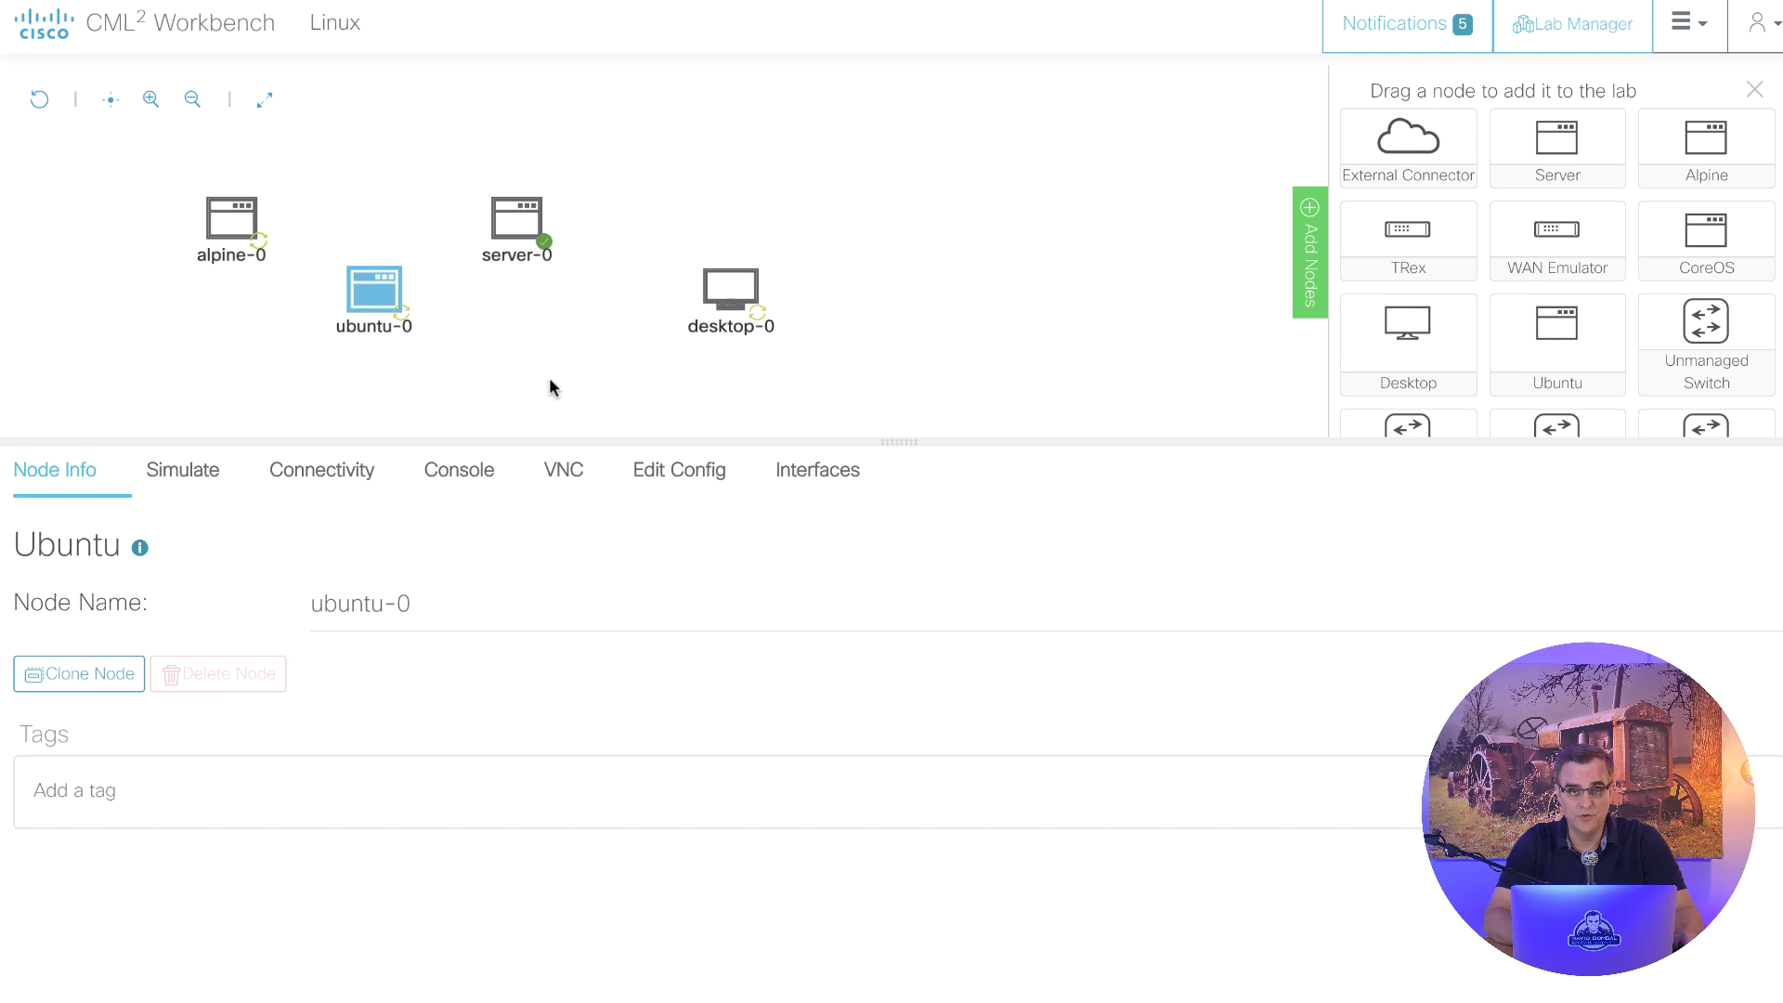
click(345, 306)
click(370, 293)
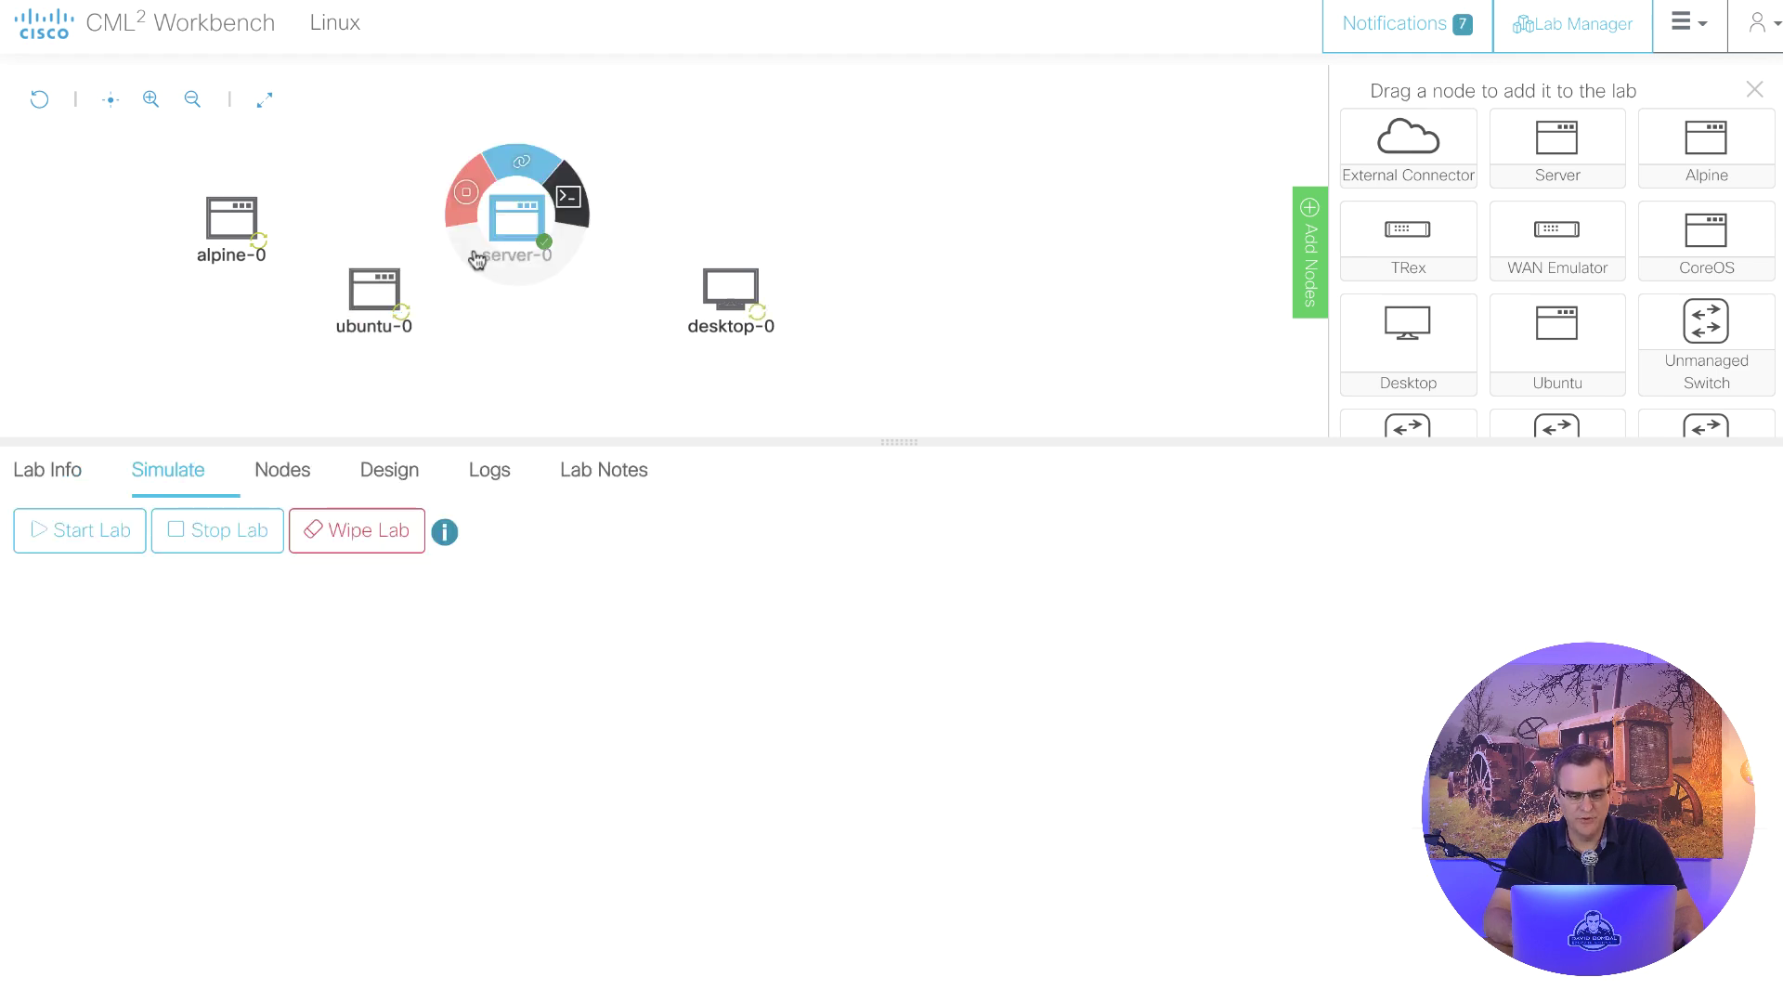
- Log into server-0's console as user cisco with its password
click(504, 207)
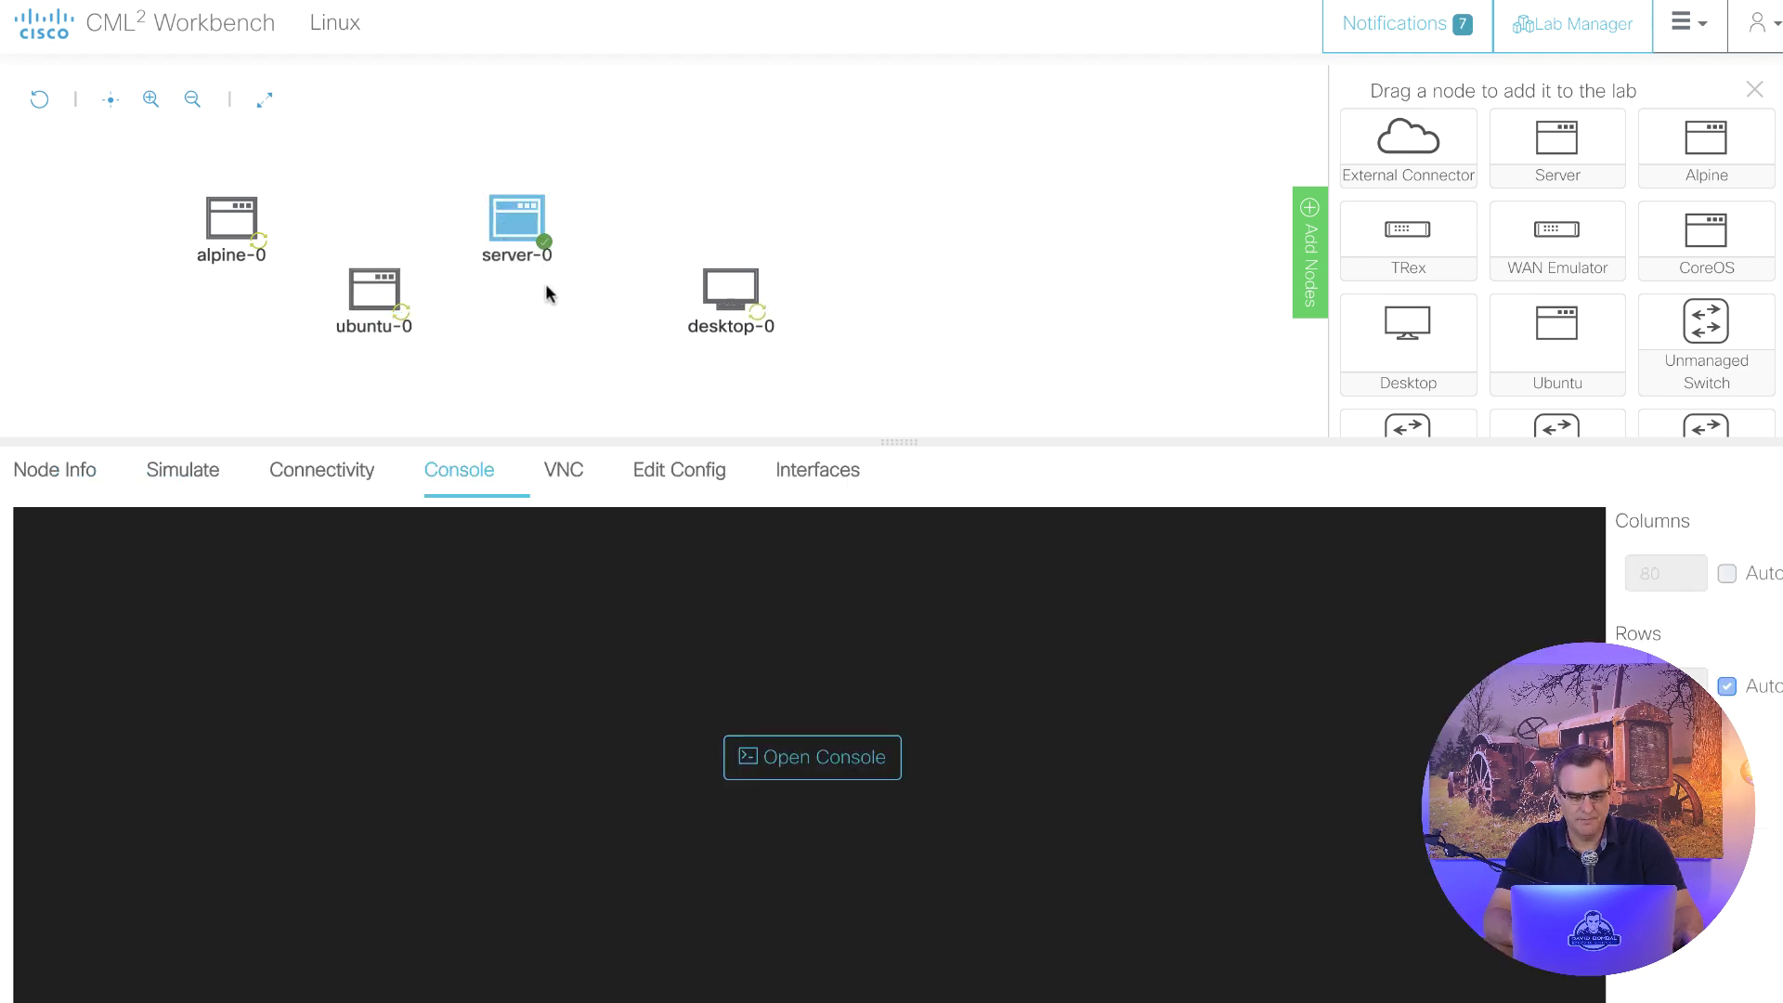
click(818, 760)
key(Return)
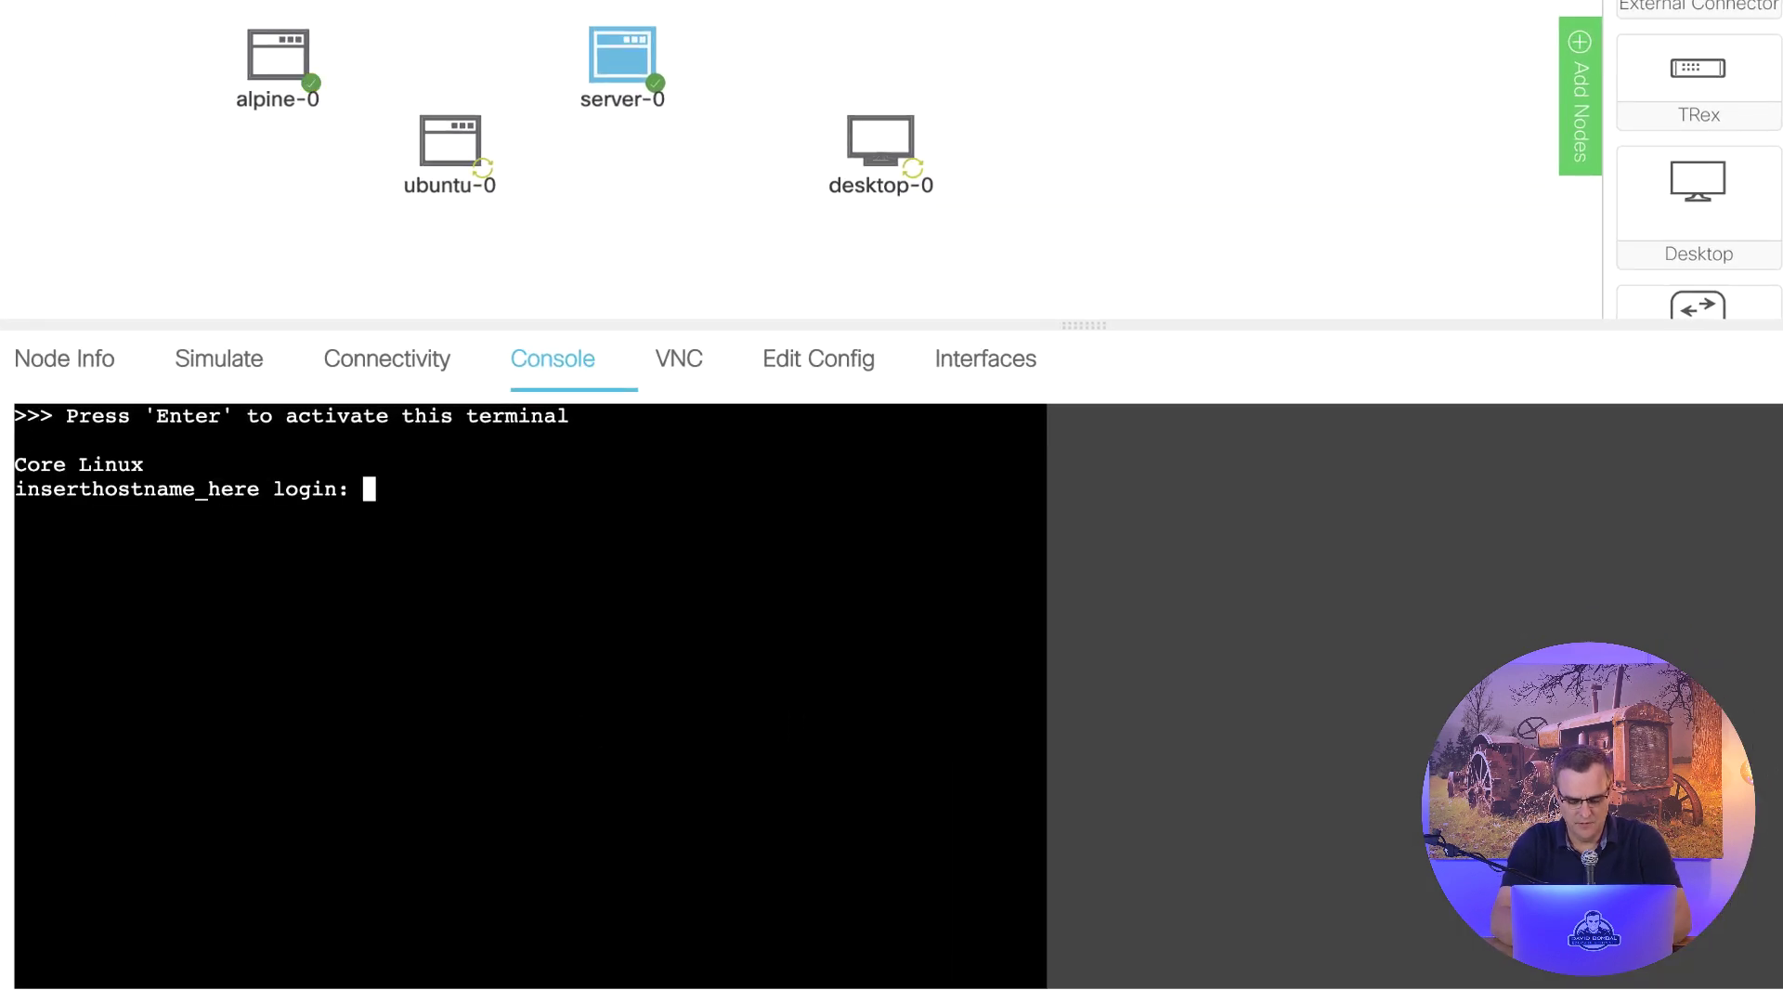
text(cisco)
key(Return)
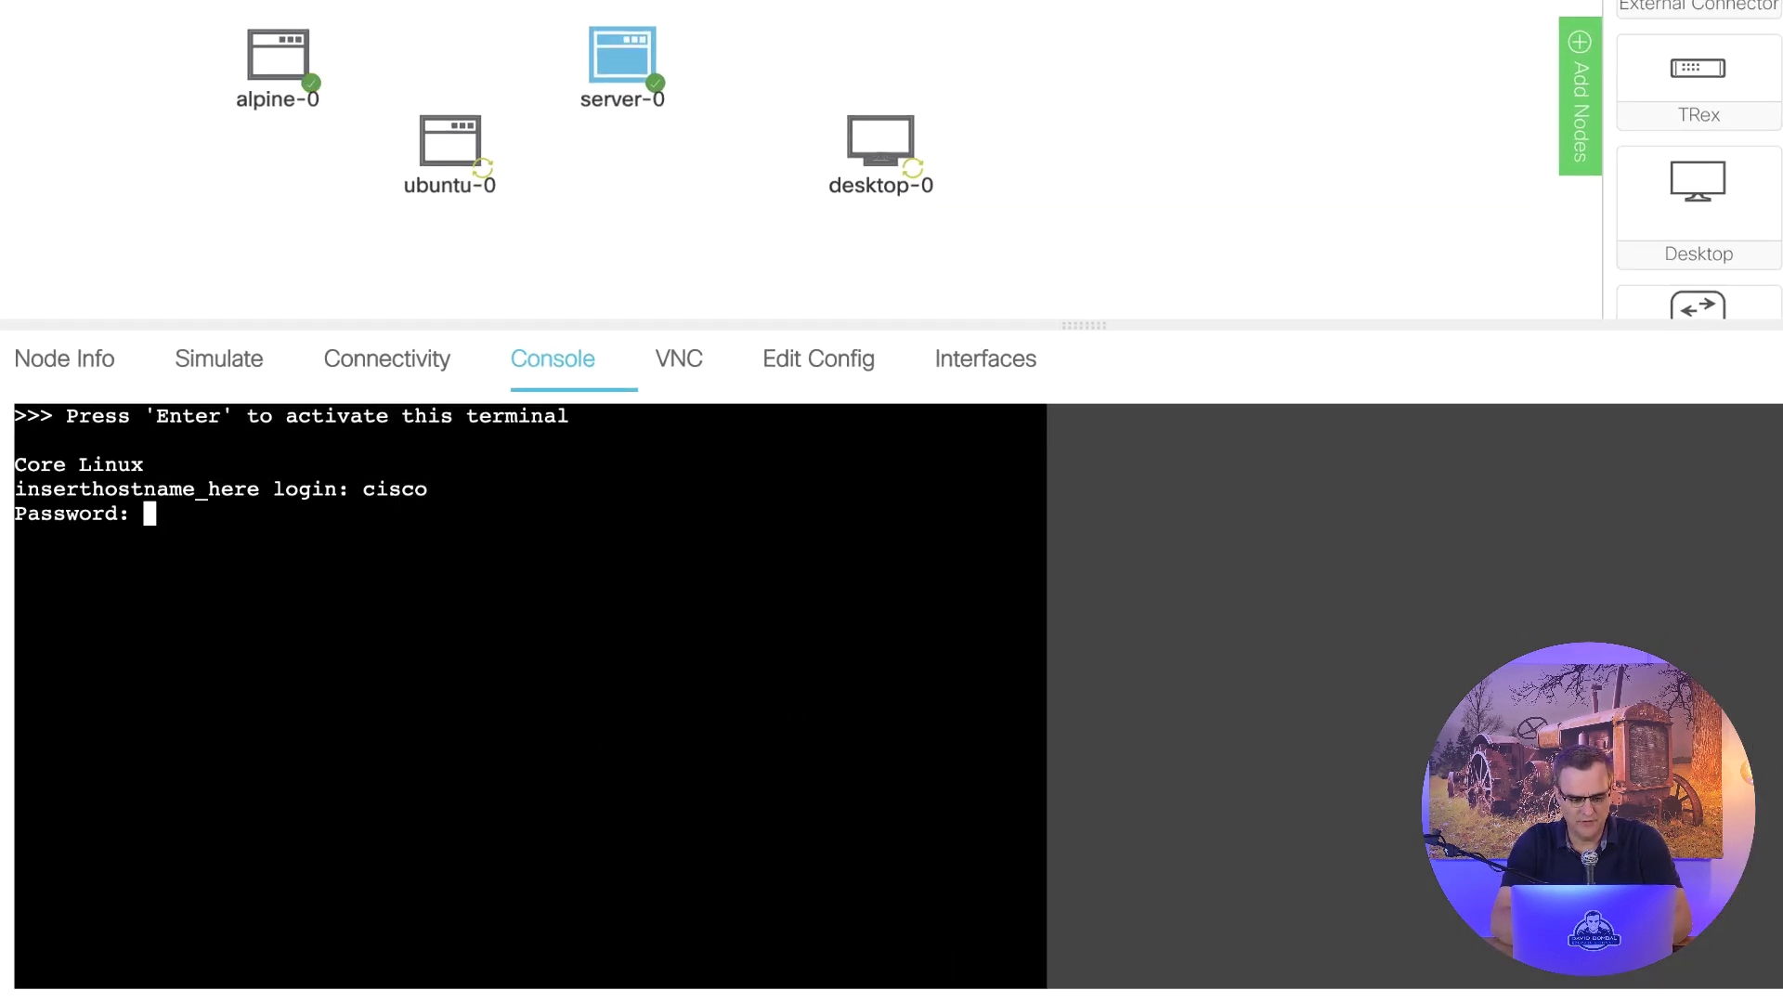
text(cisco)
key(Return)
key(Return)
key(Return)
key(Return)
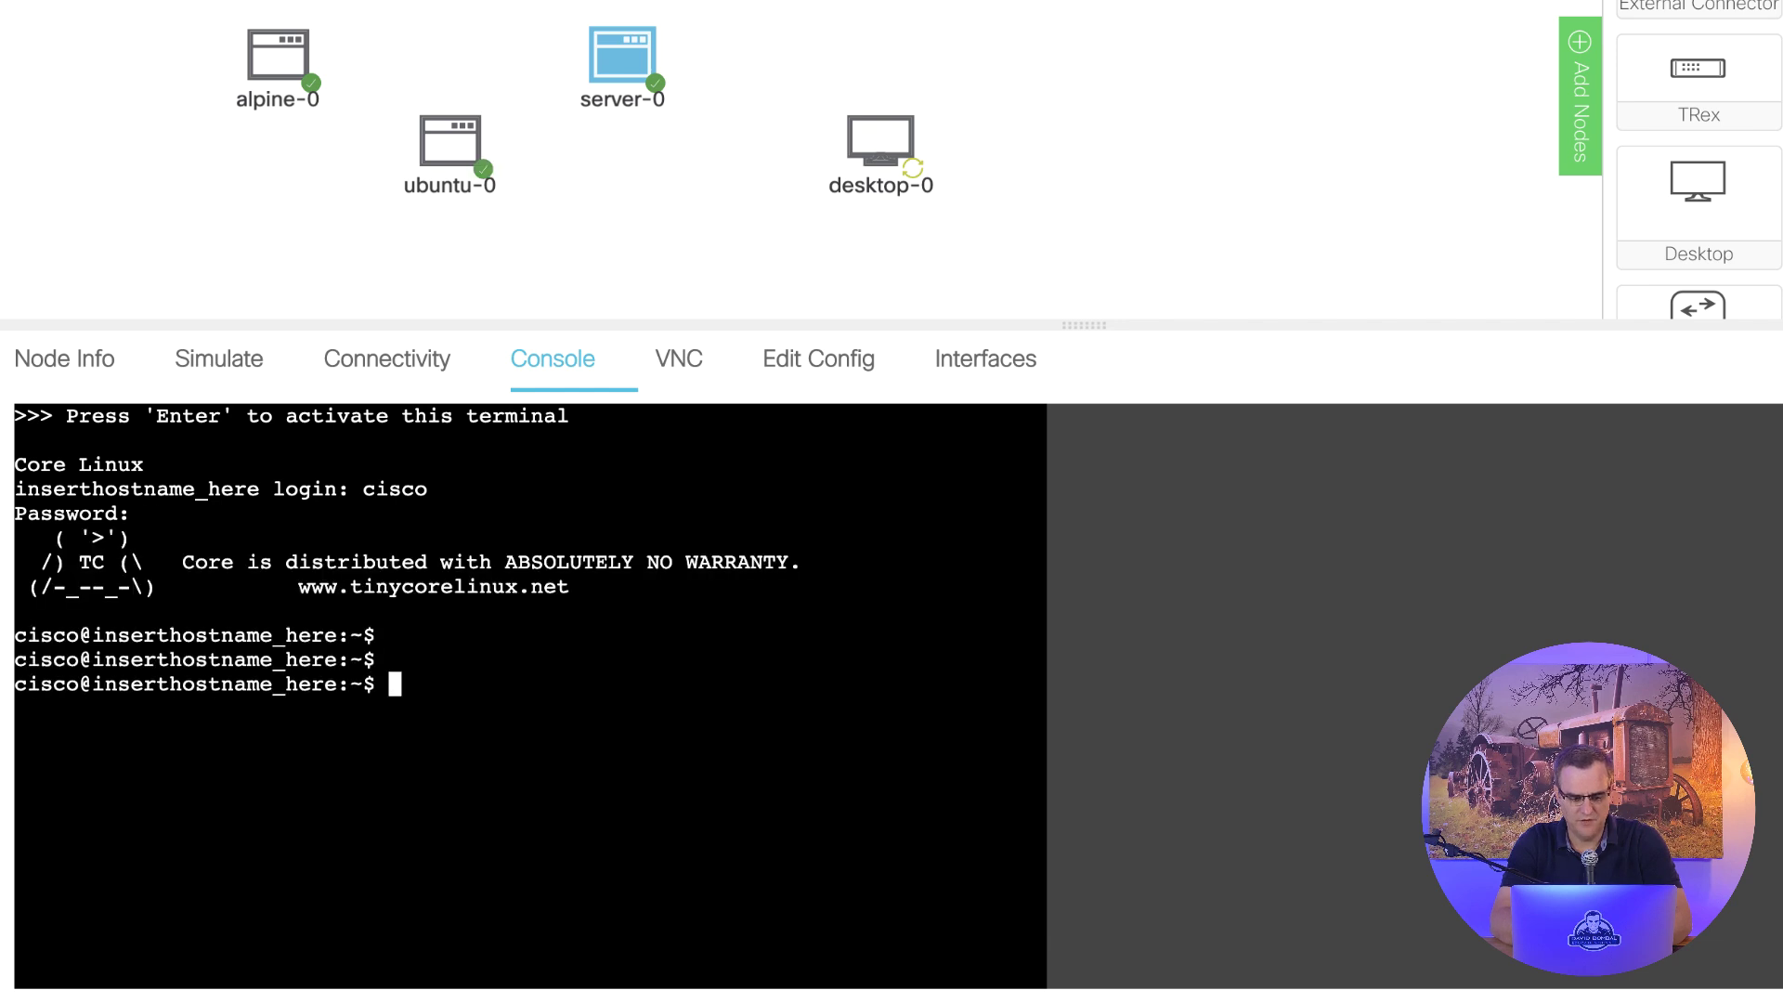
- Log into alpine-0's console as user cisco with its password
click(288, 44)
click(966, 710)
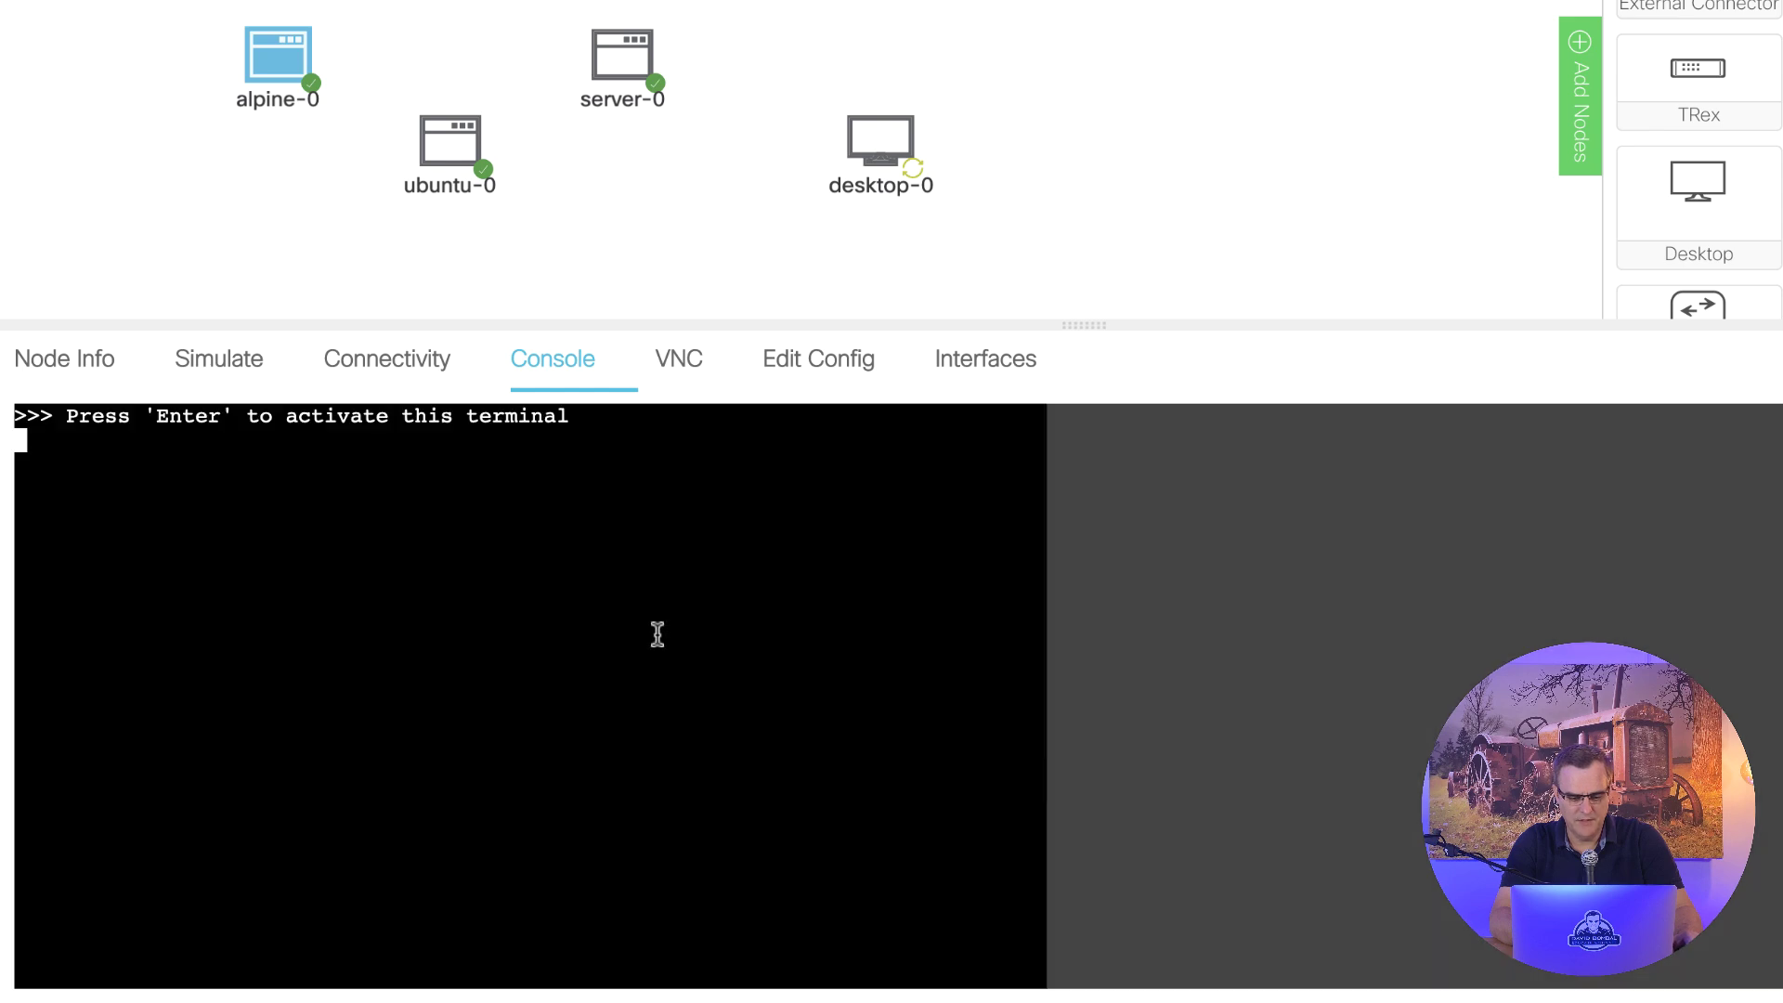
key(Return)
text(cisco)
key(Return)
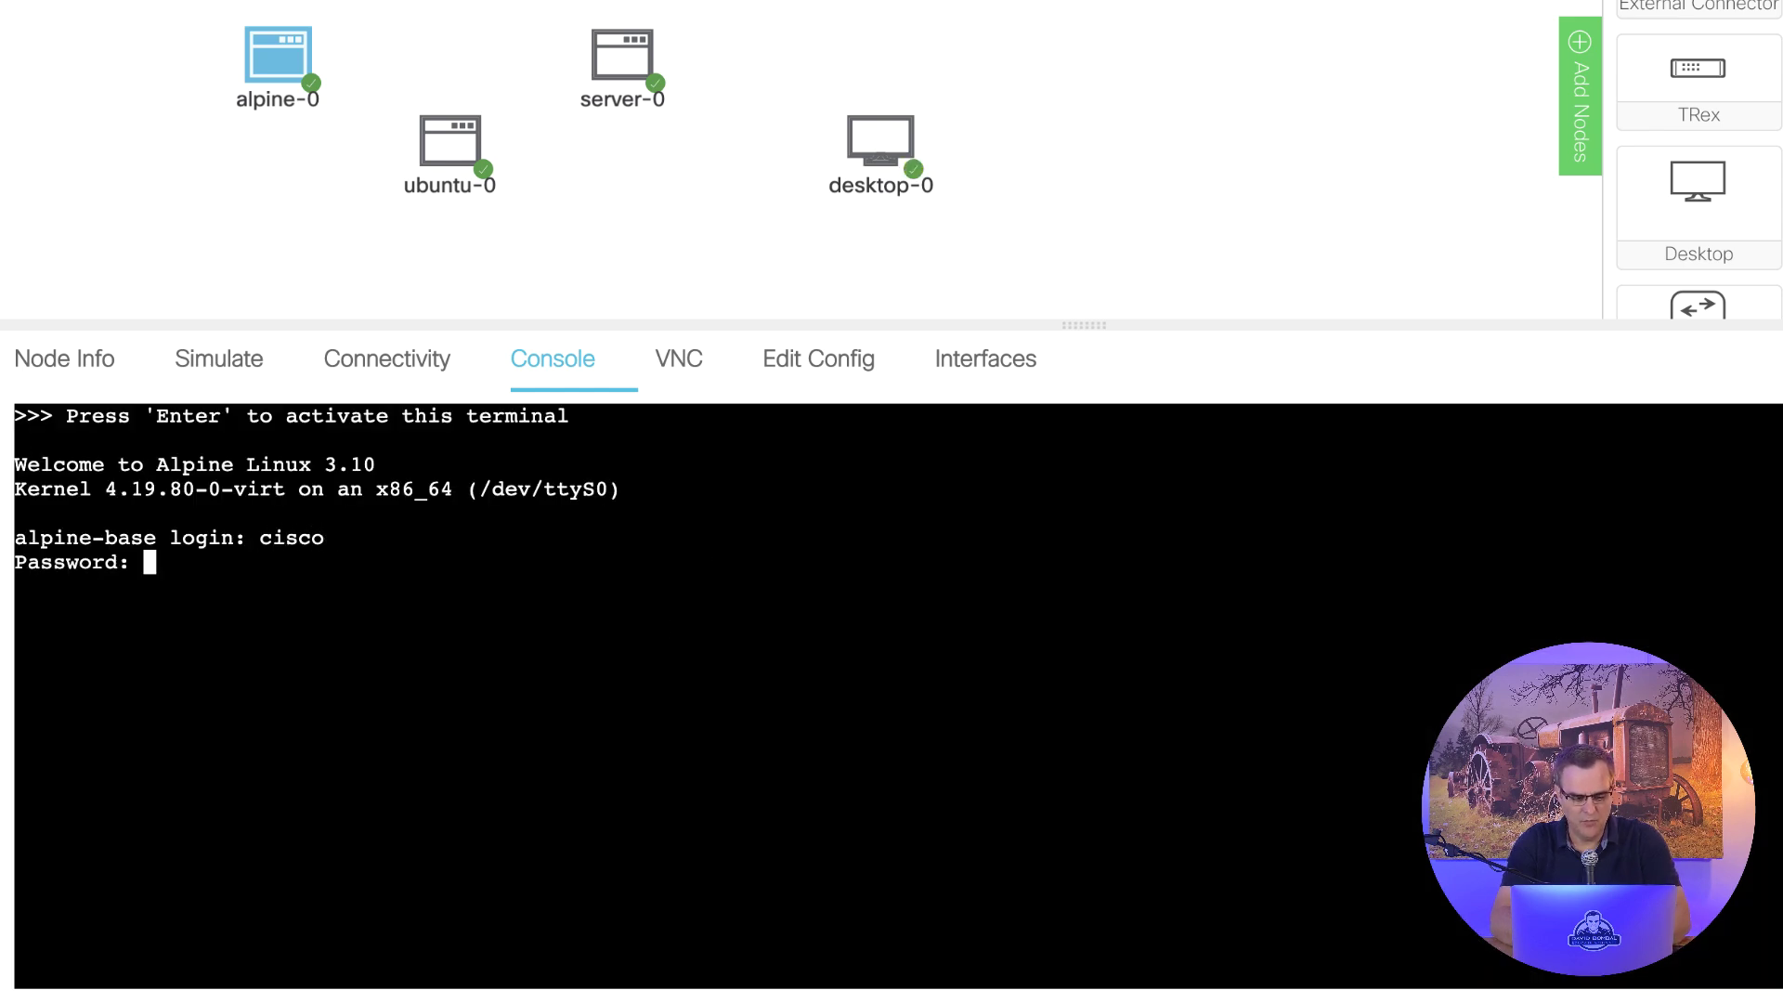
text(cisco)
key(Return)
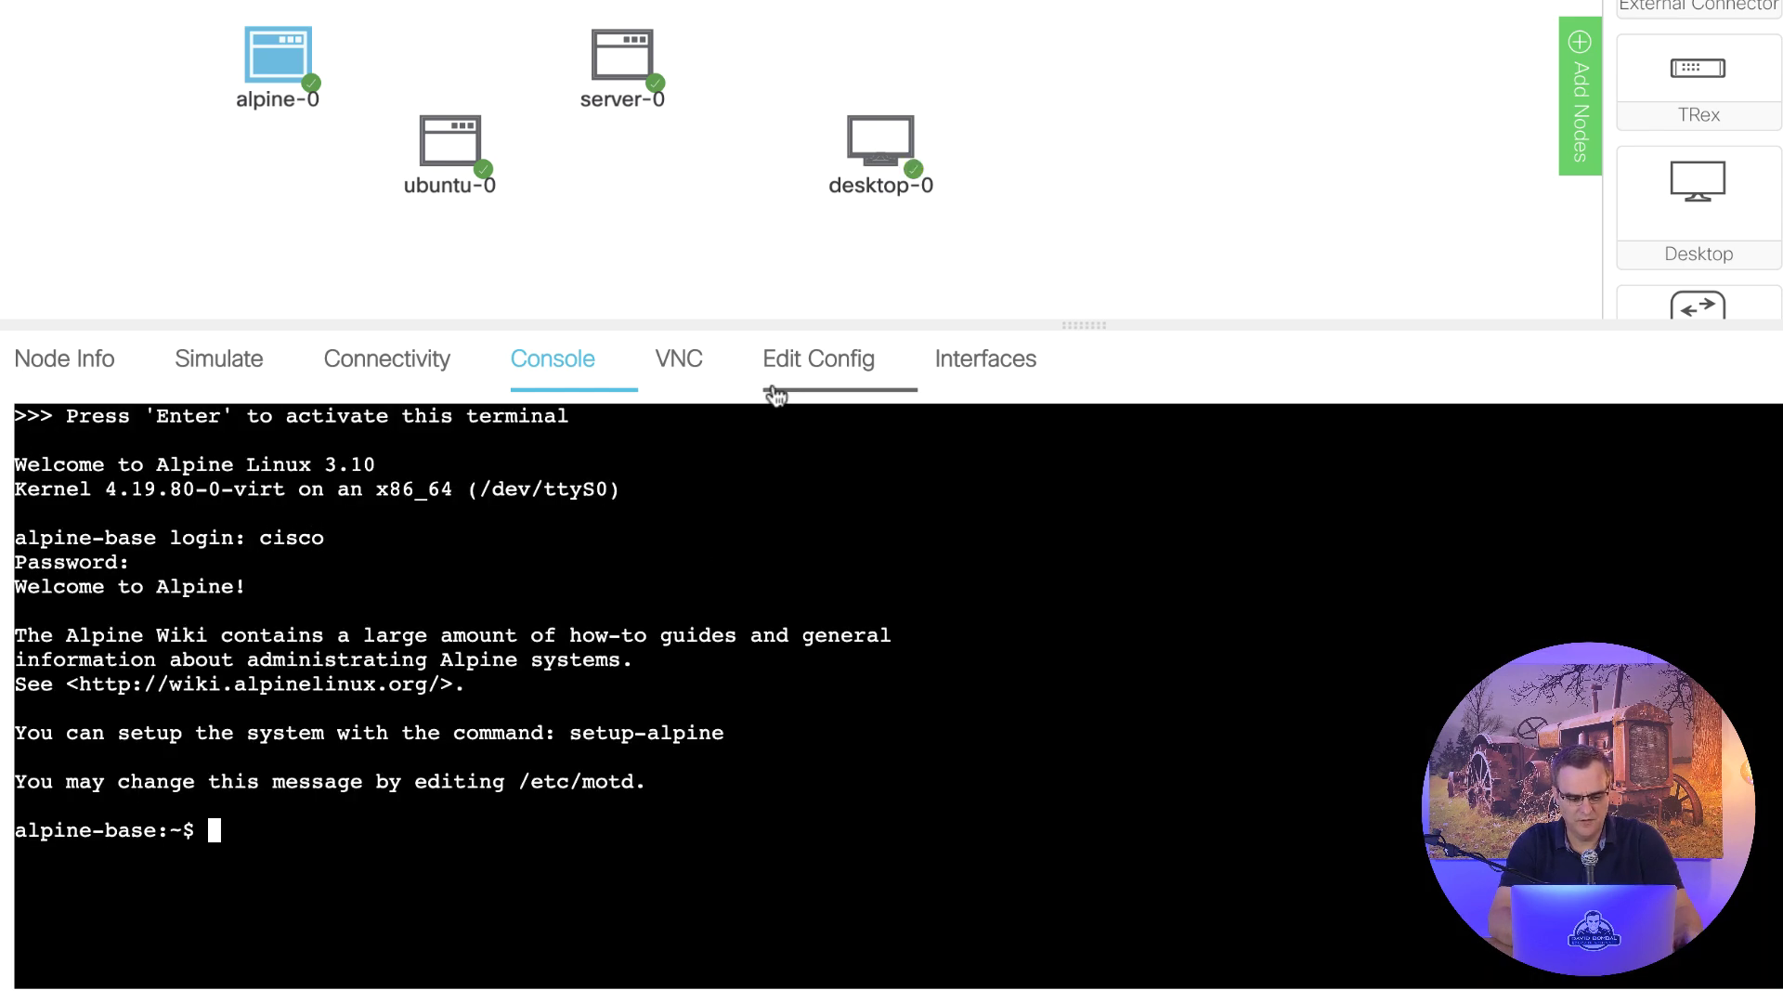
- Log into desktop-0's console as user cisco
click(884, 167)
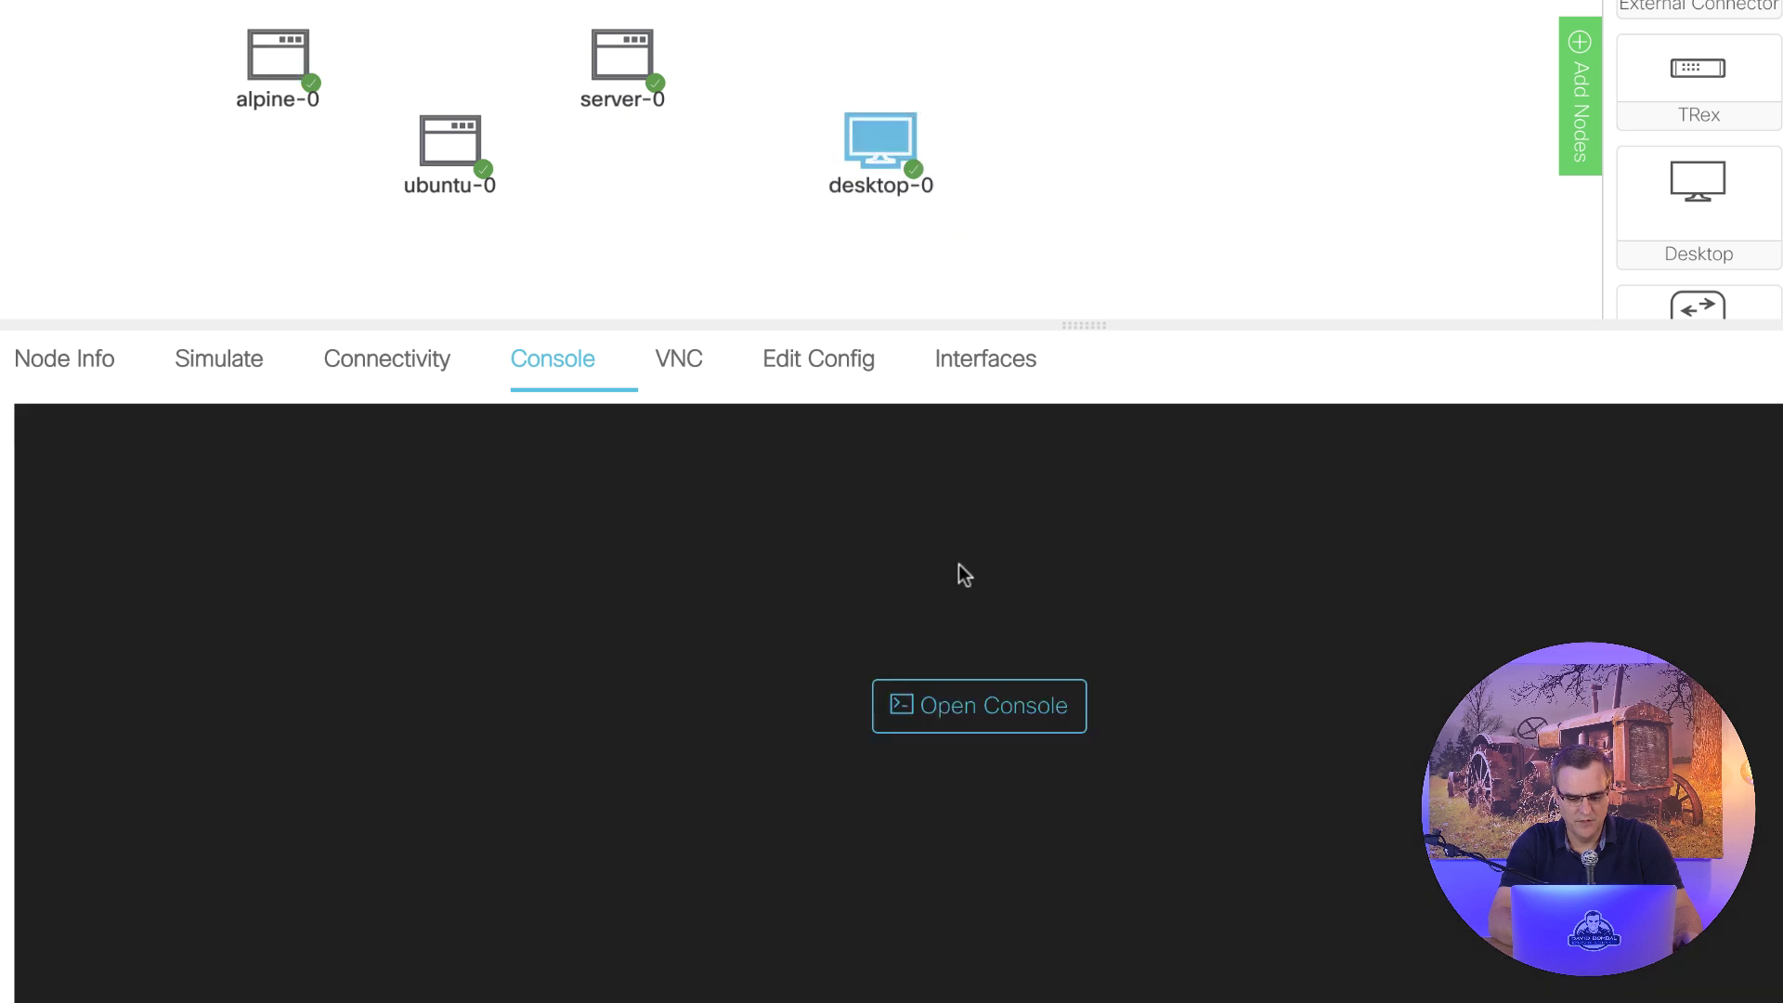
click(959, 702)
key(Return)
text(ce login: c)
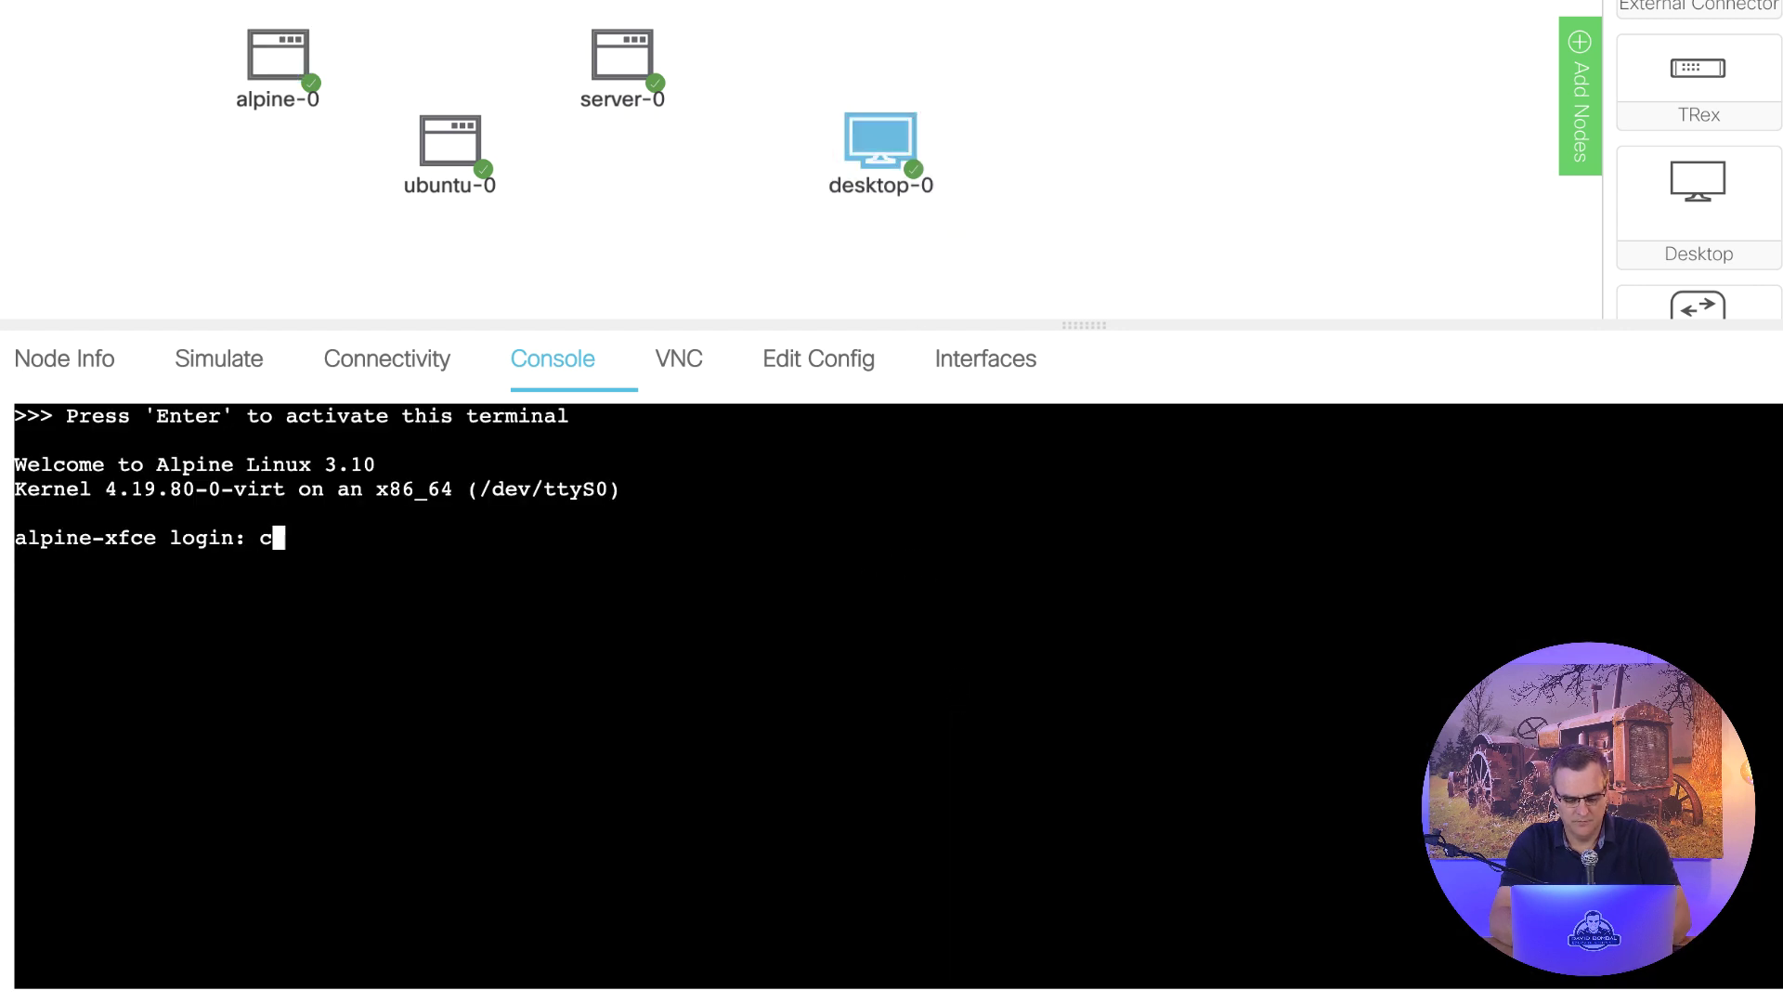
text(isco)
key(Return)
text(cisco)
key(Return)
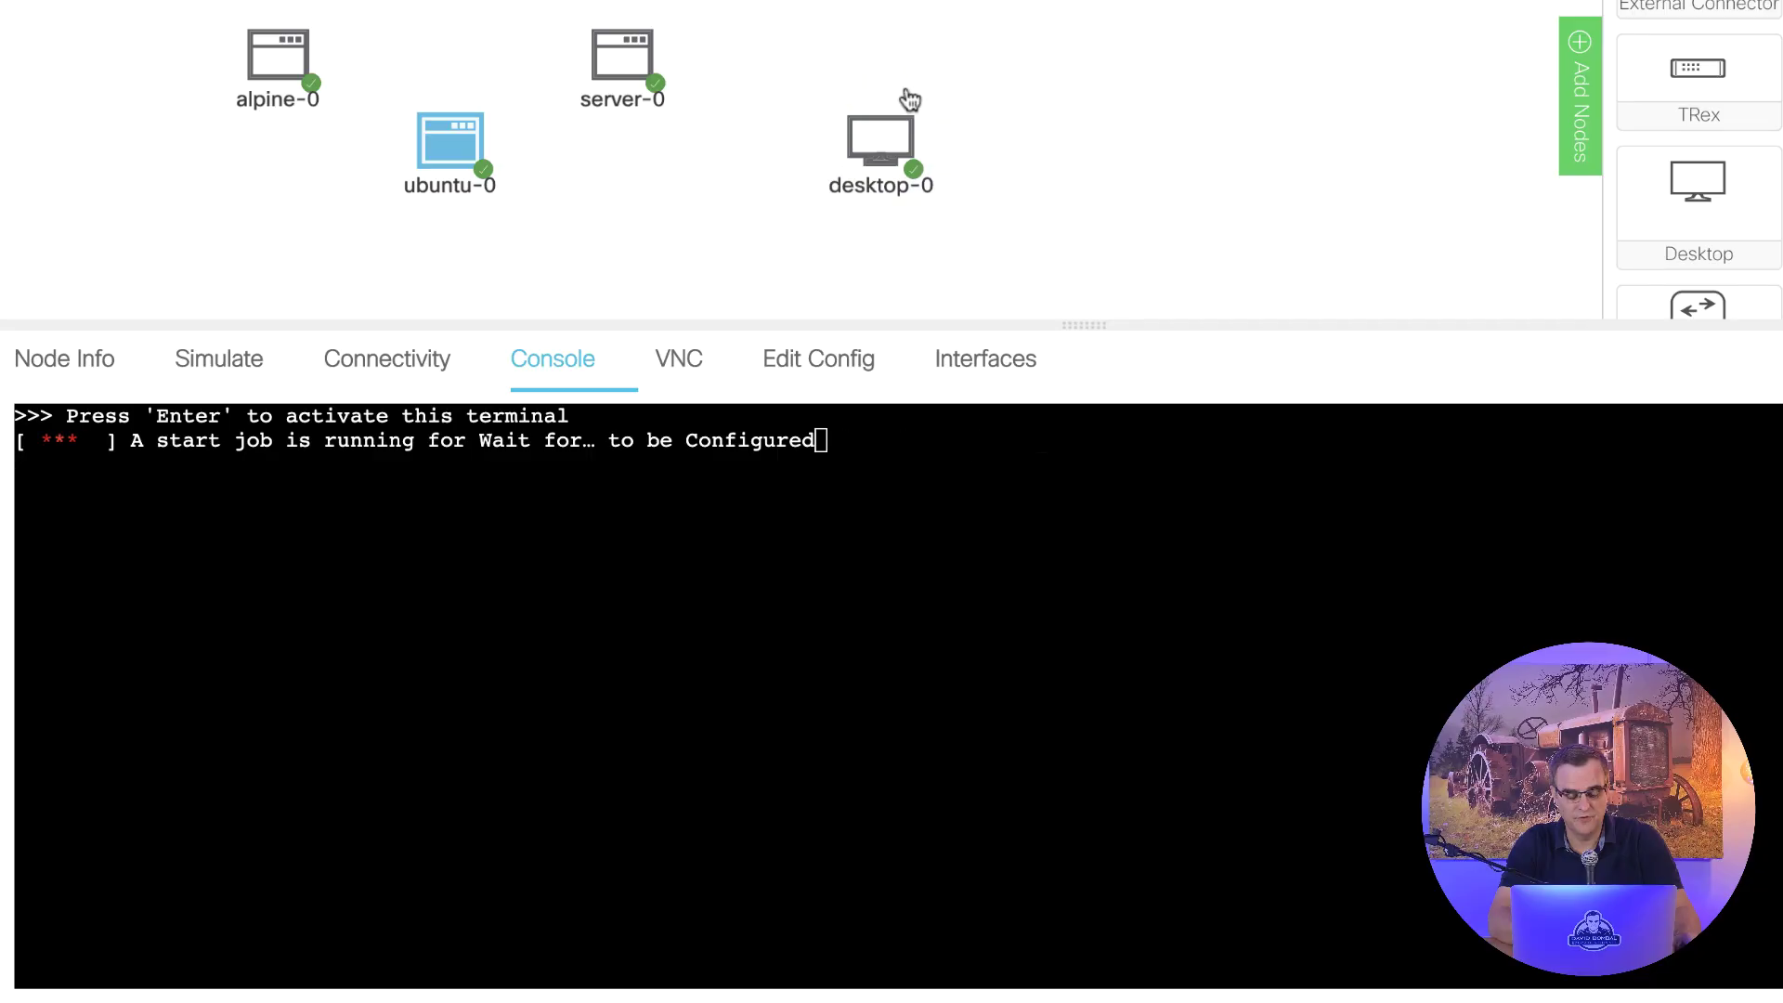
- Run 'uname -a' on the desktop-0, alpine-0 and server-0 consoles
click(882, 136)
click(882, 136)
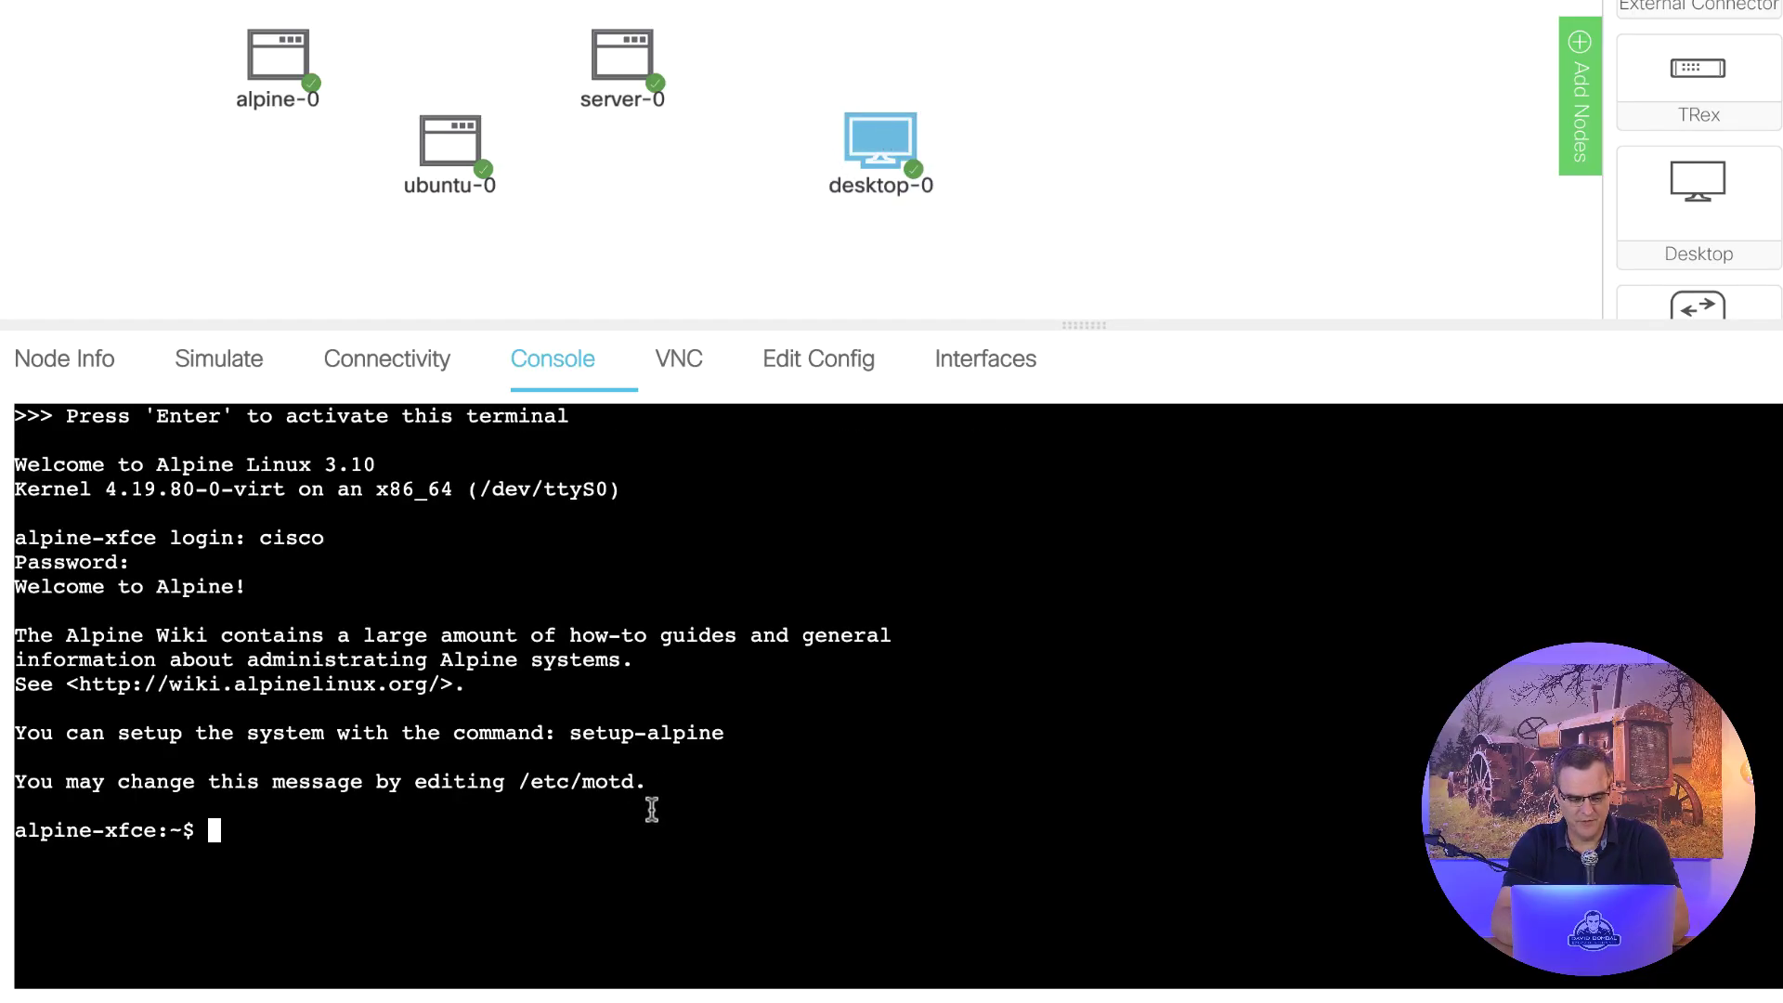
text(uname -a)
key(Return)
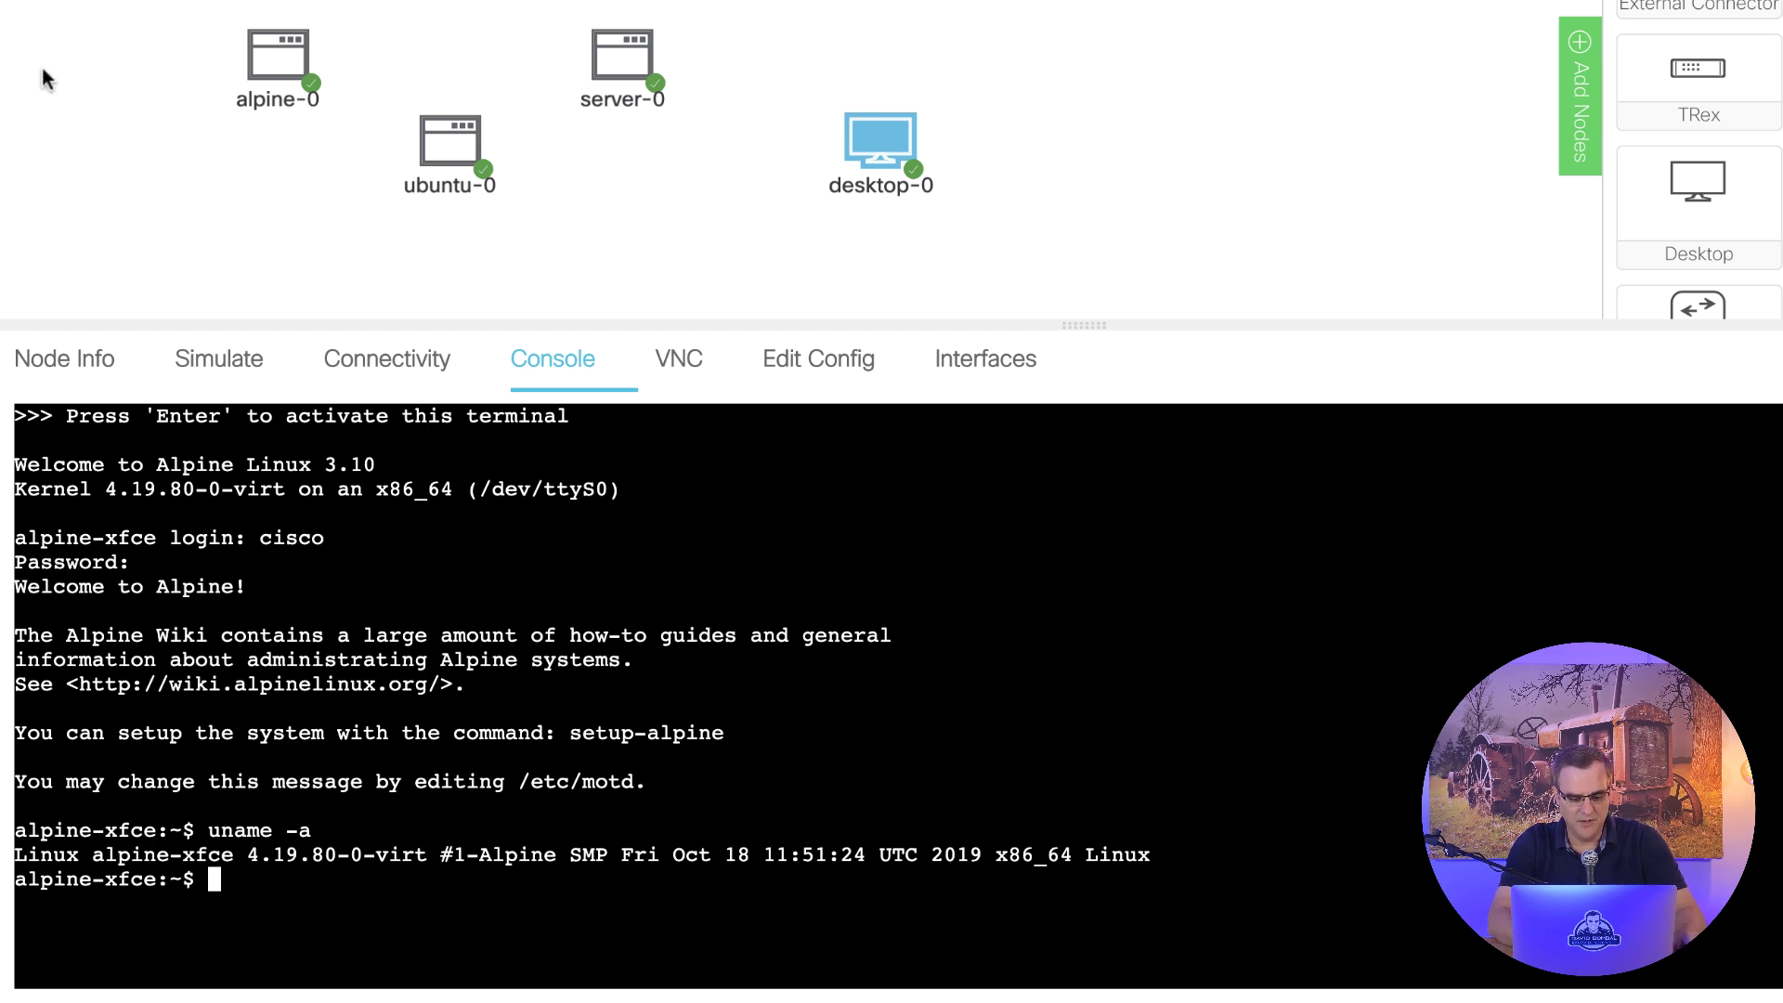
click(278, 56)
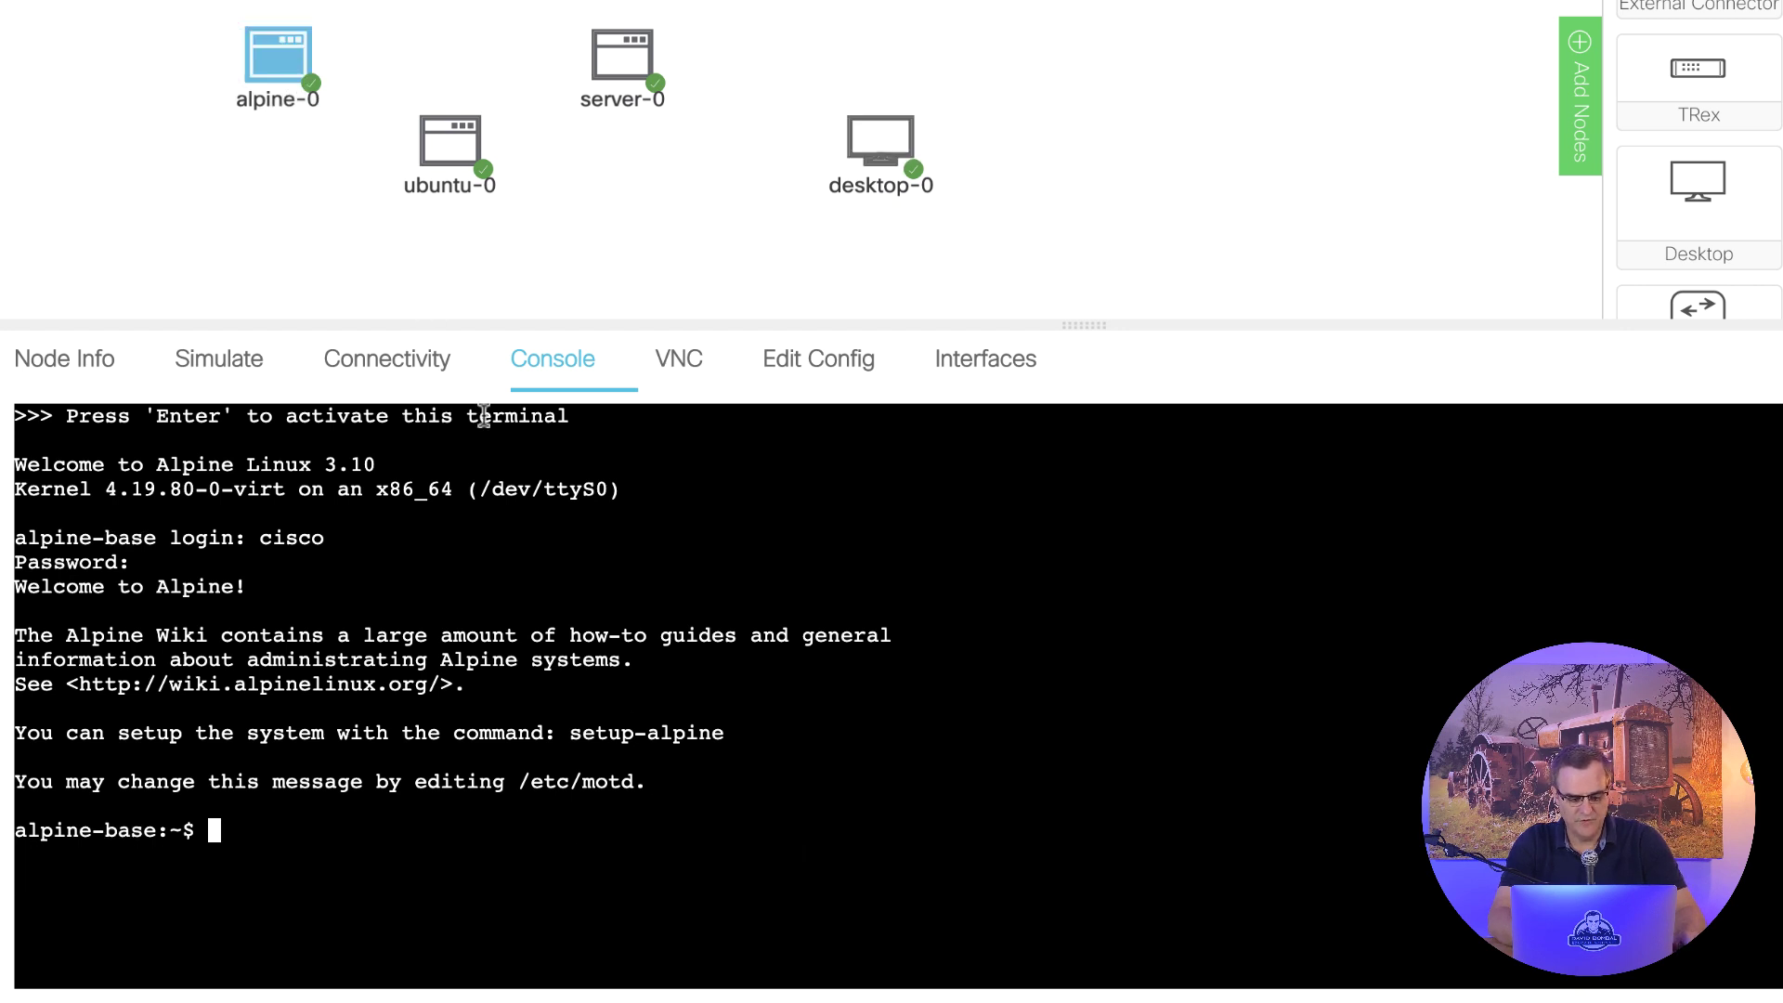
text(un)
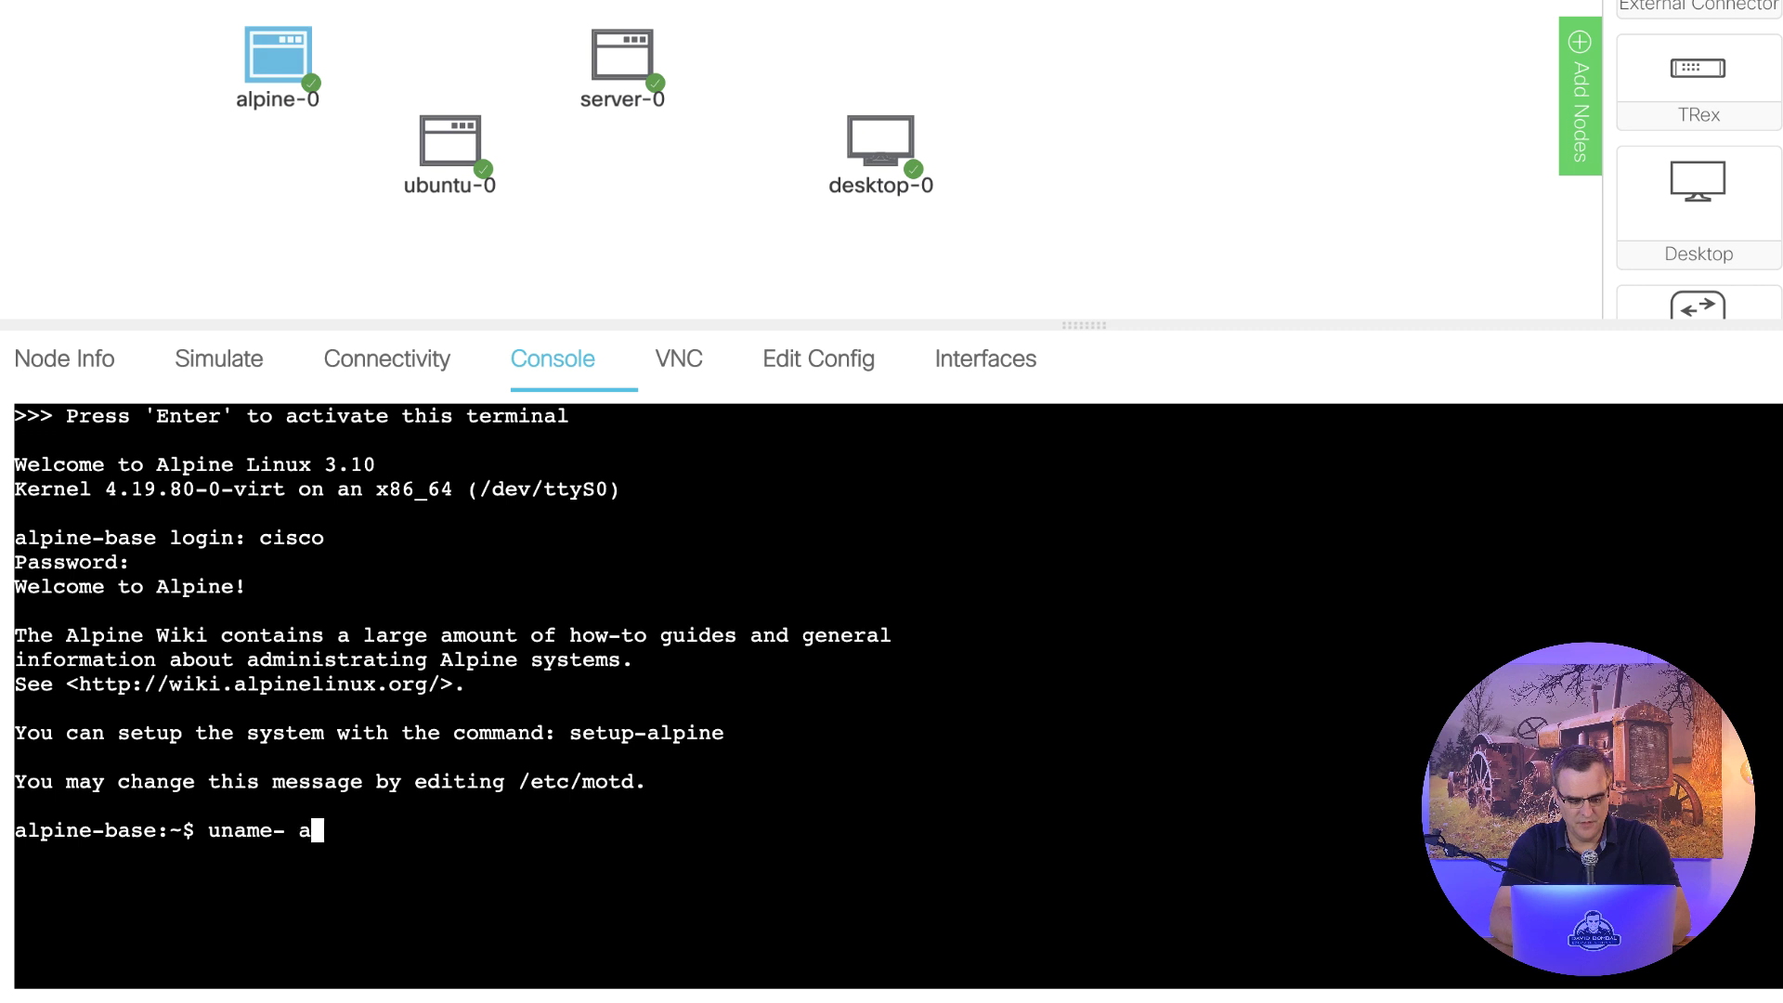
text(ame -a)
key(Return)
click(621, 54)
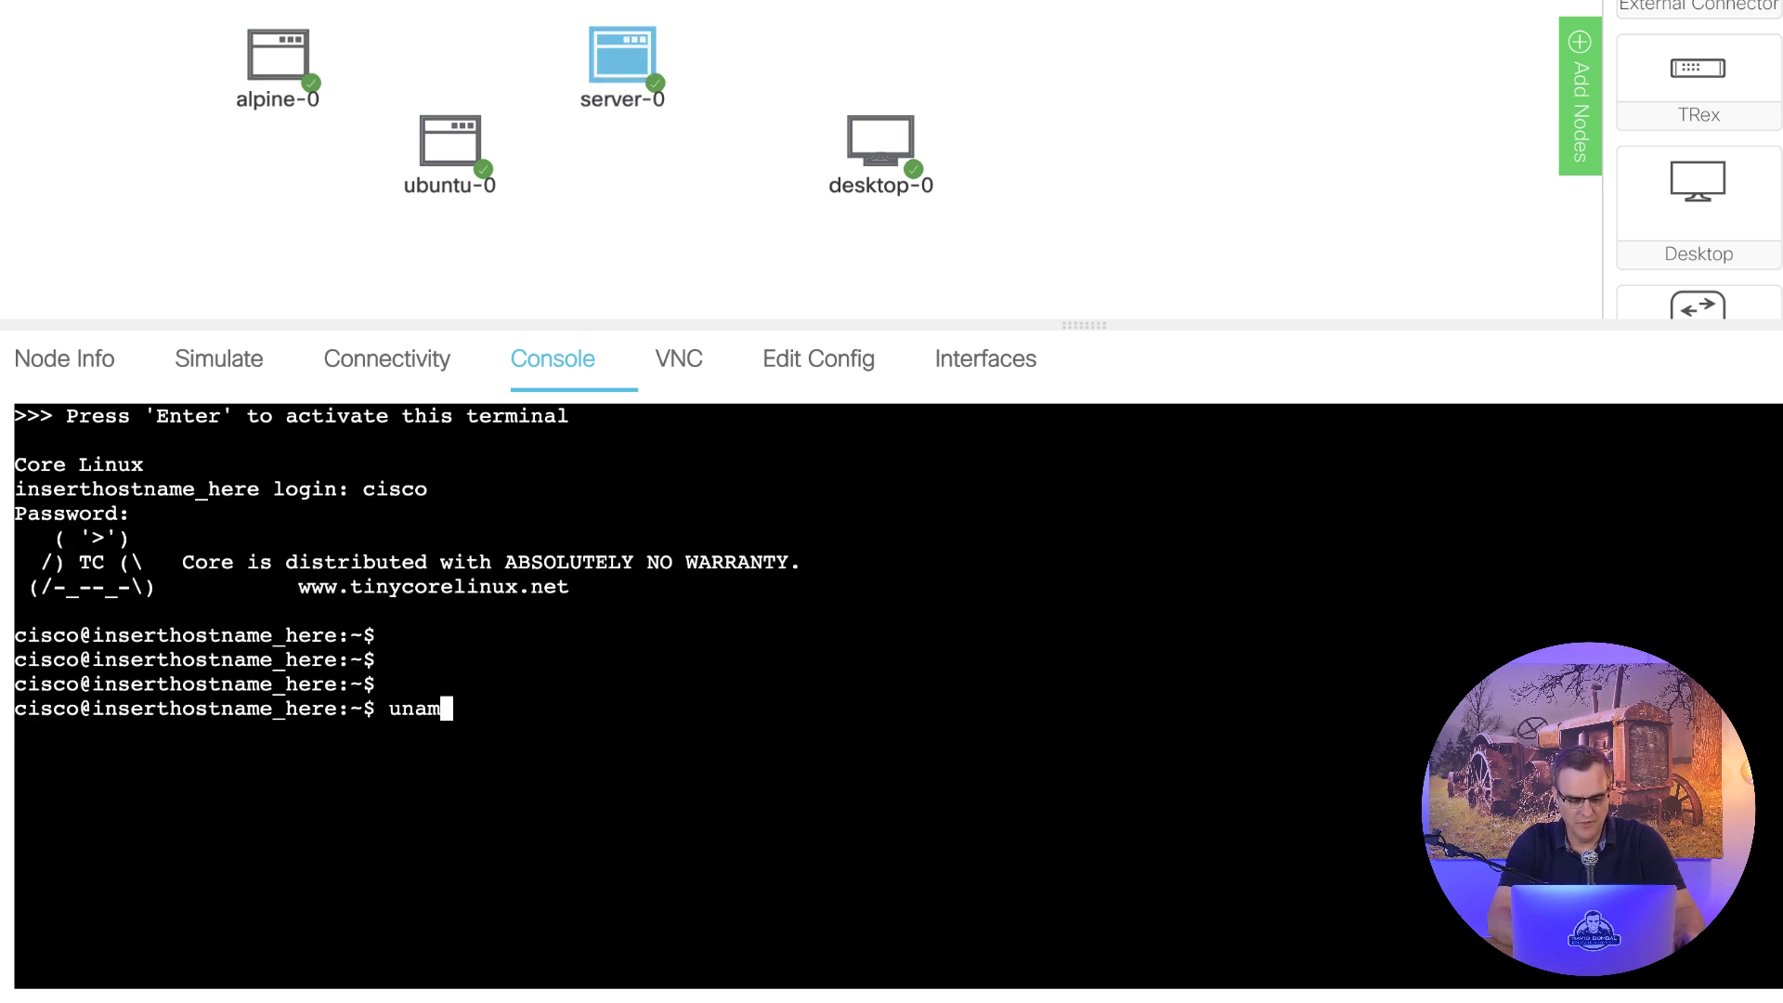
text(uname -a)
key(Return)
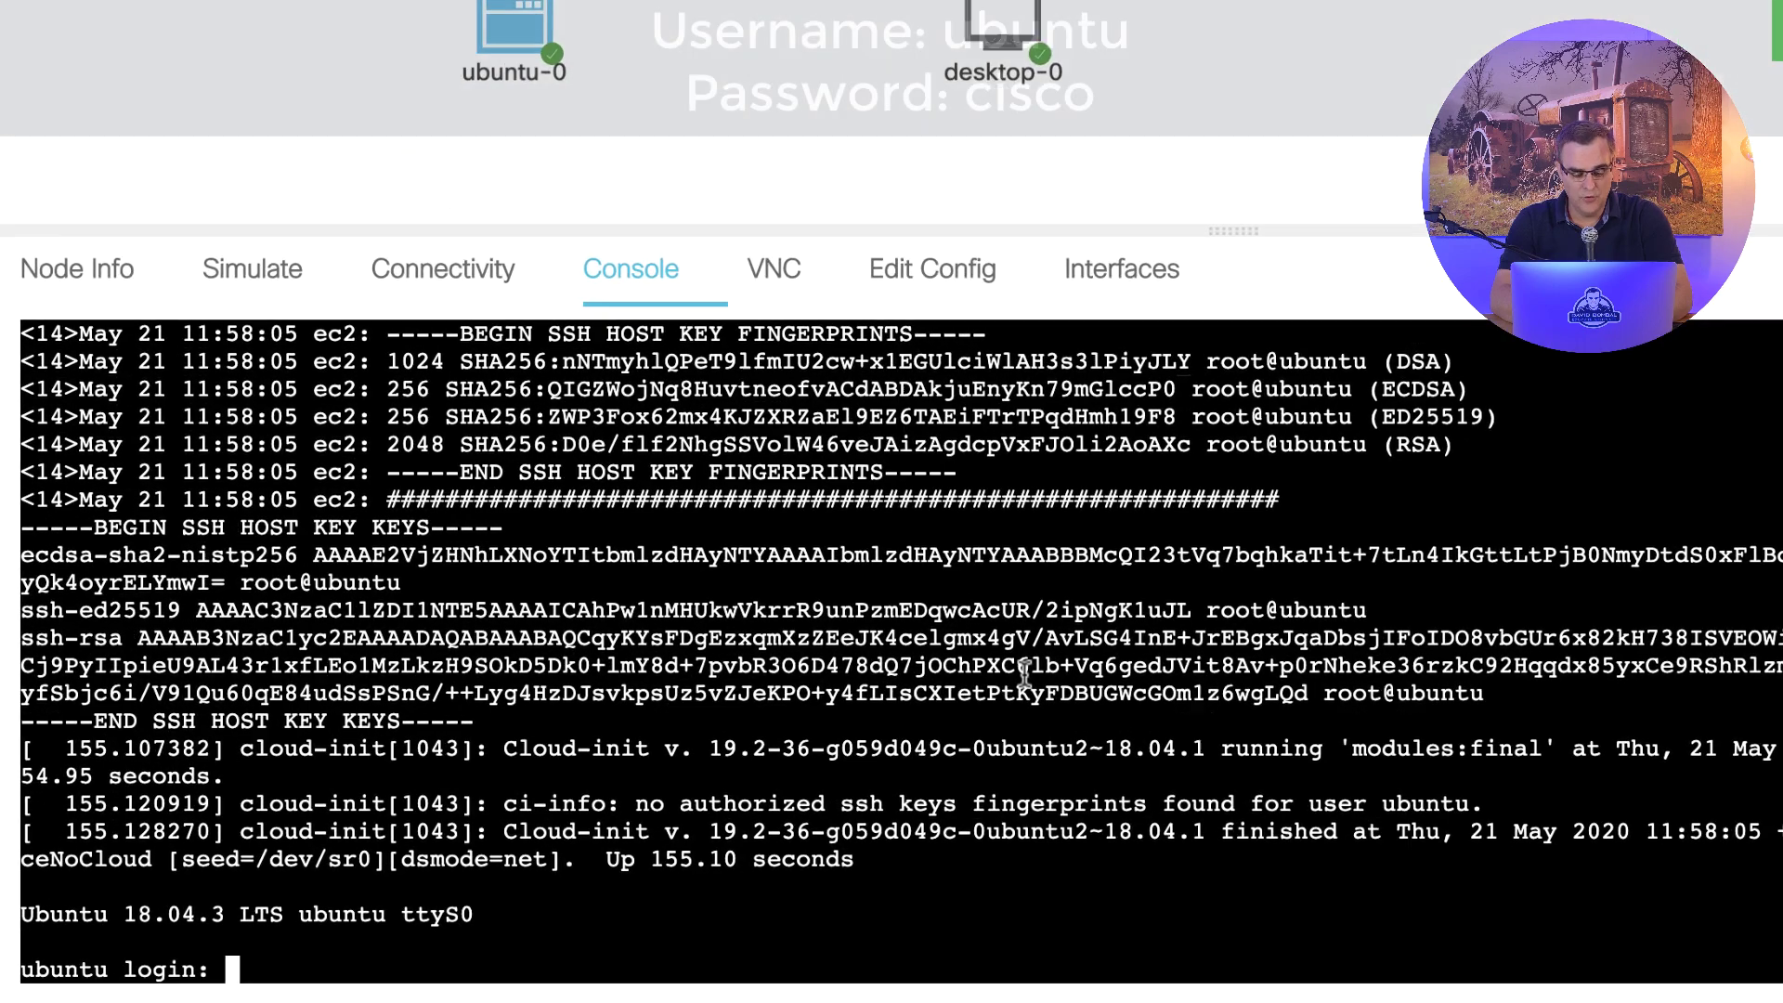
- Log into ubuntu-0's console as user ubuntu with its password
text(ubun)
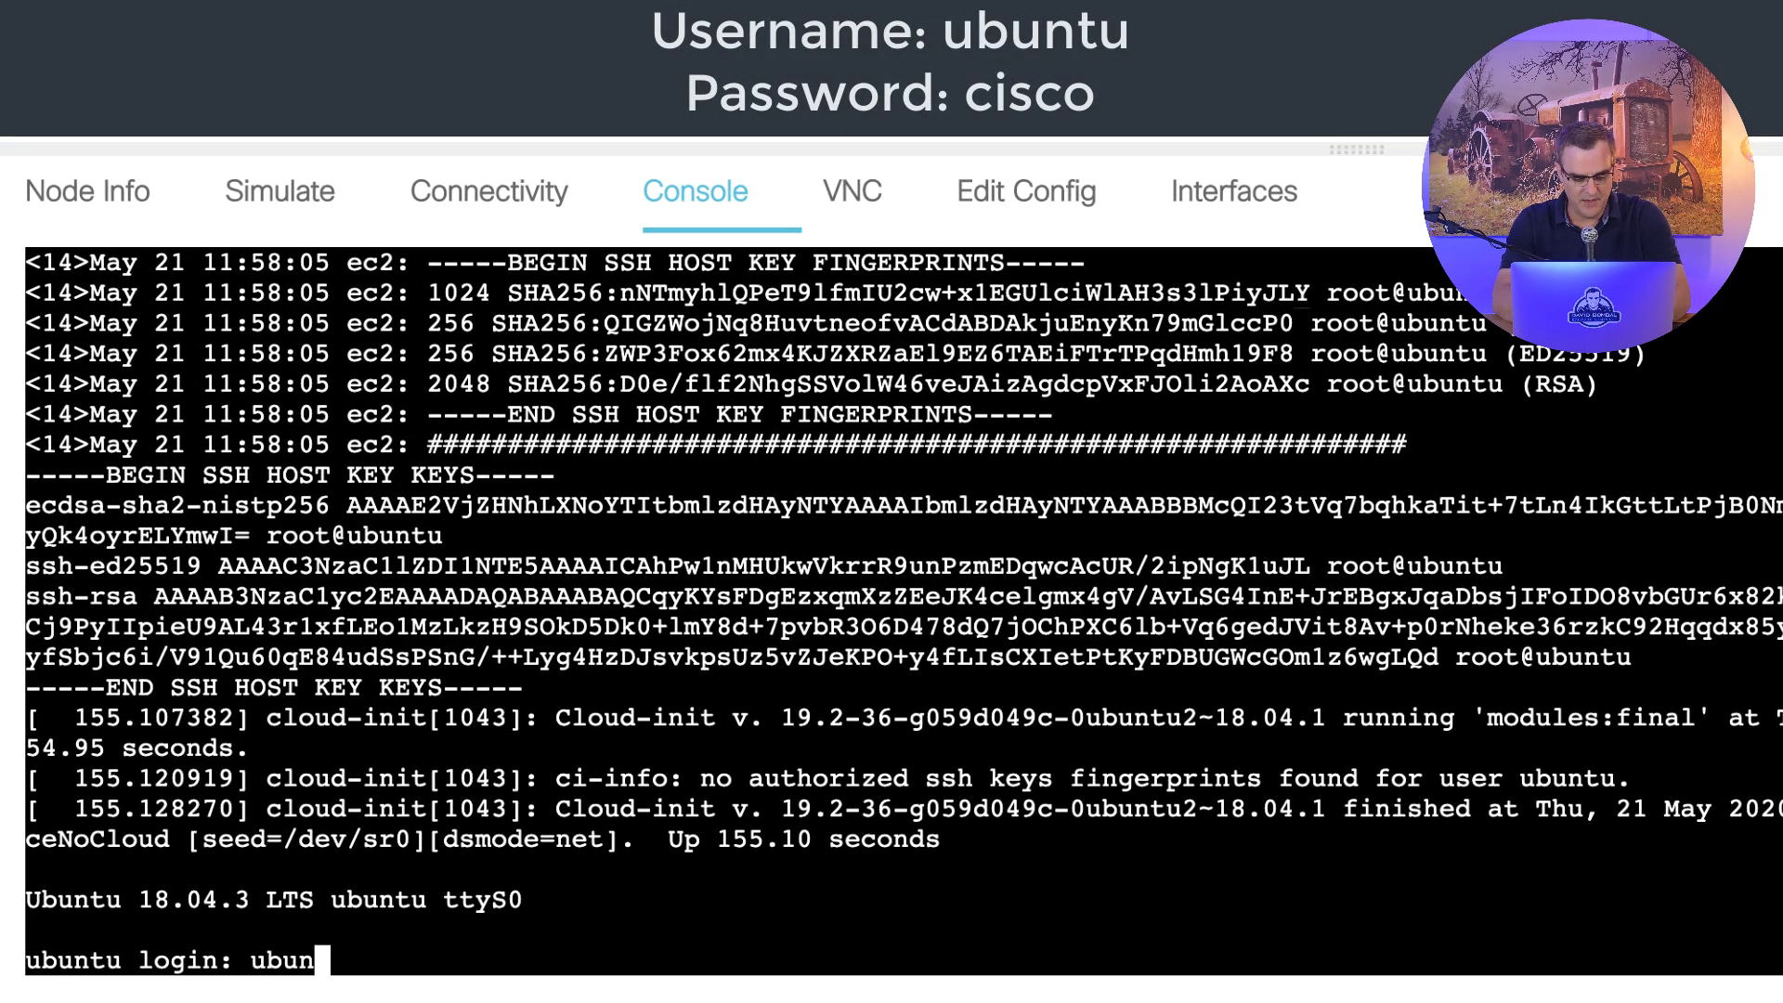
text(tu)
key(Return)
text(cisco)
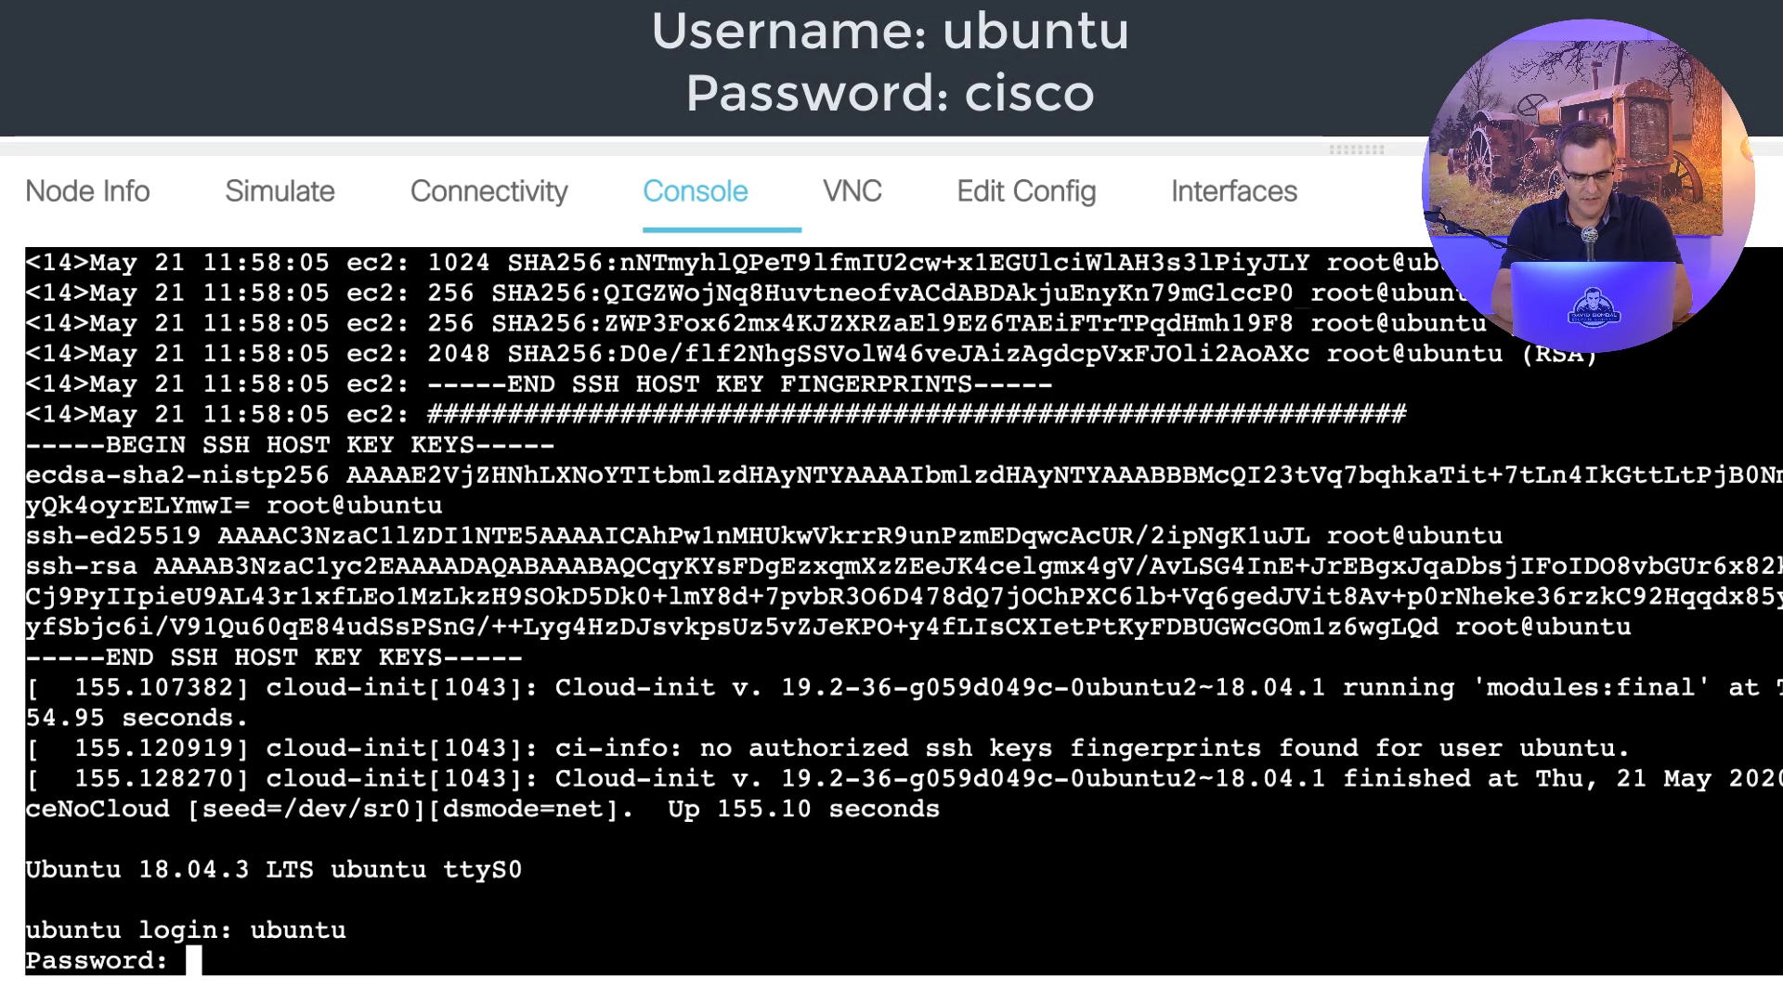
key(Return)
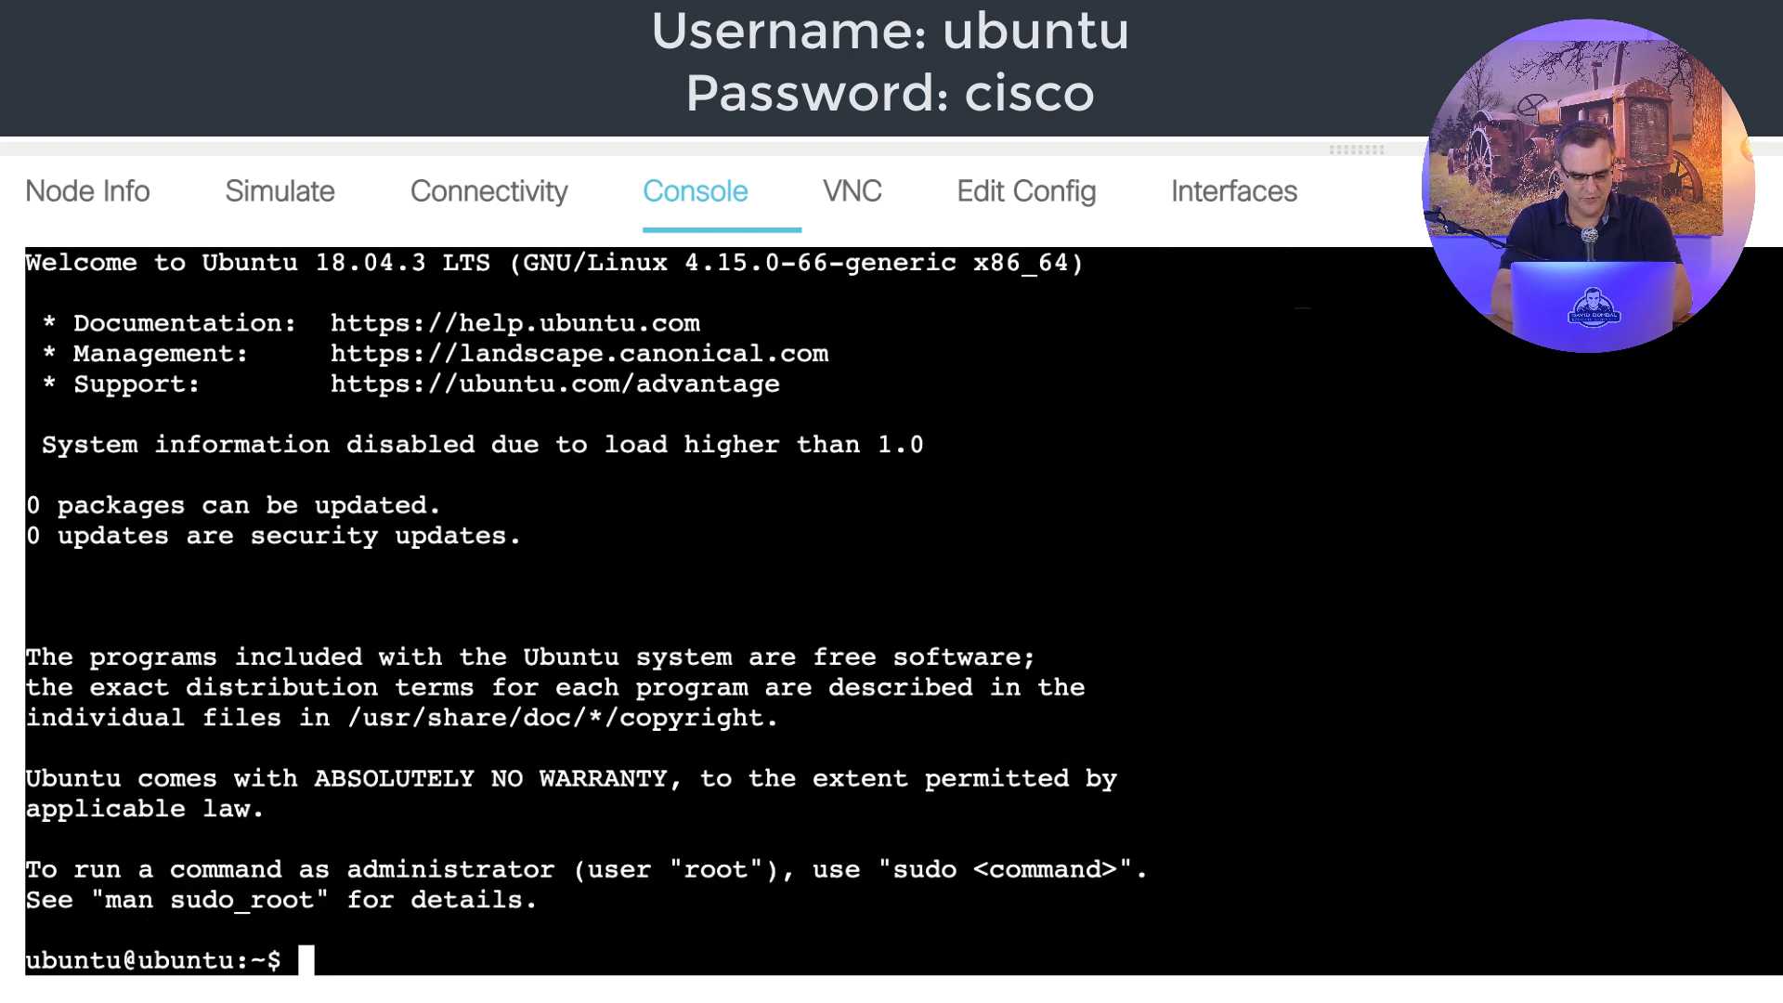
- Run 'uname -a' and 'lsb_release -a', then select the Ubuntu release lines
key(Return)
key(Return)
key(Return)
text(unam)
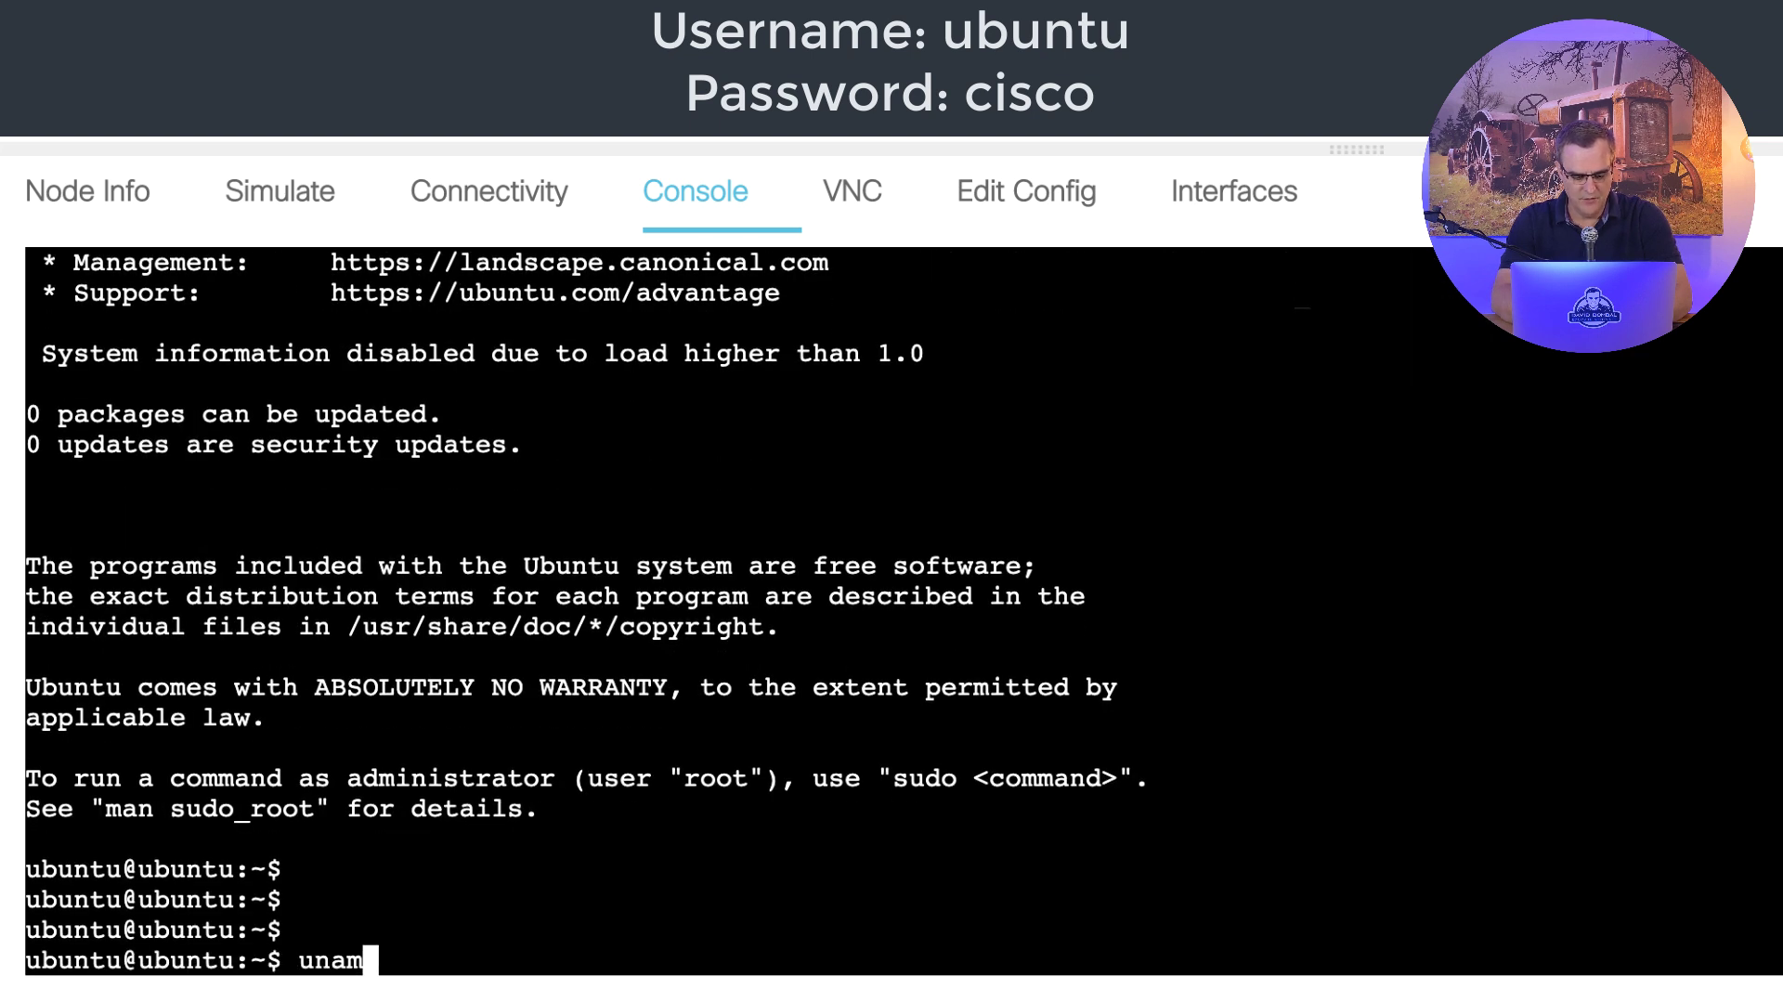
text(e -a)
key(Return)
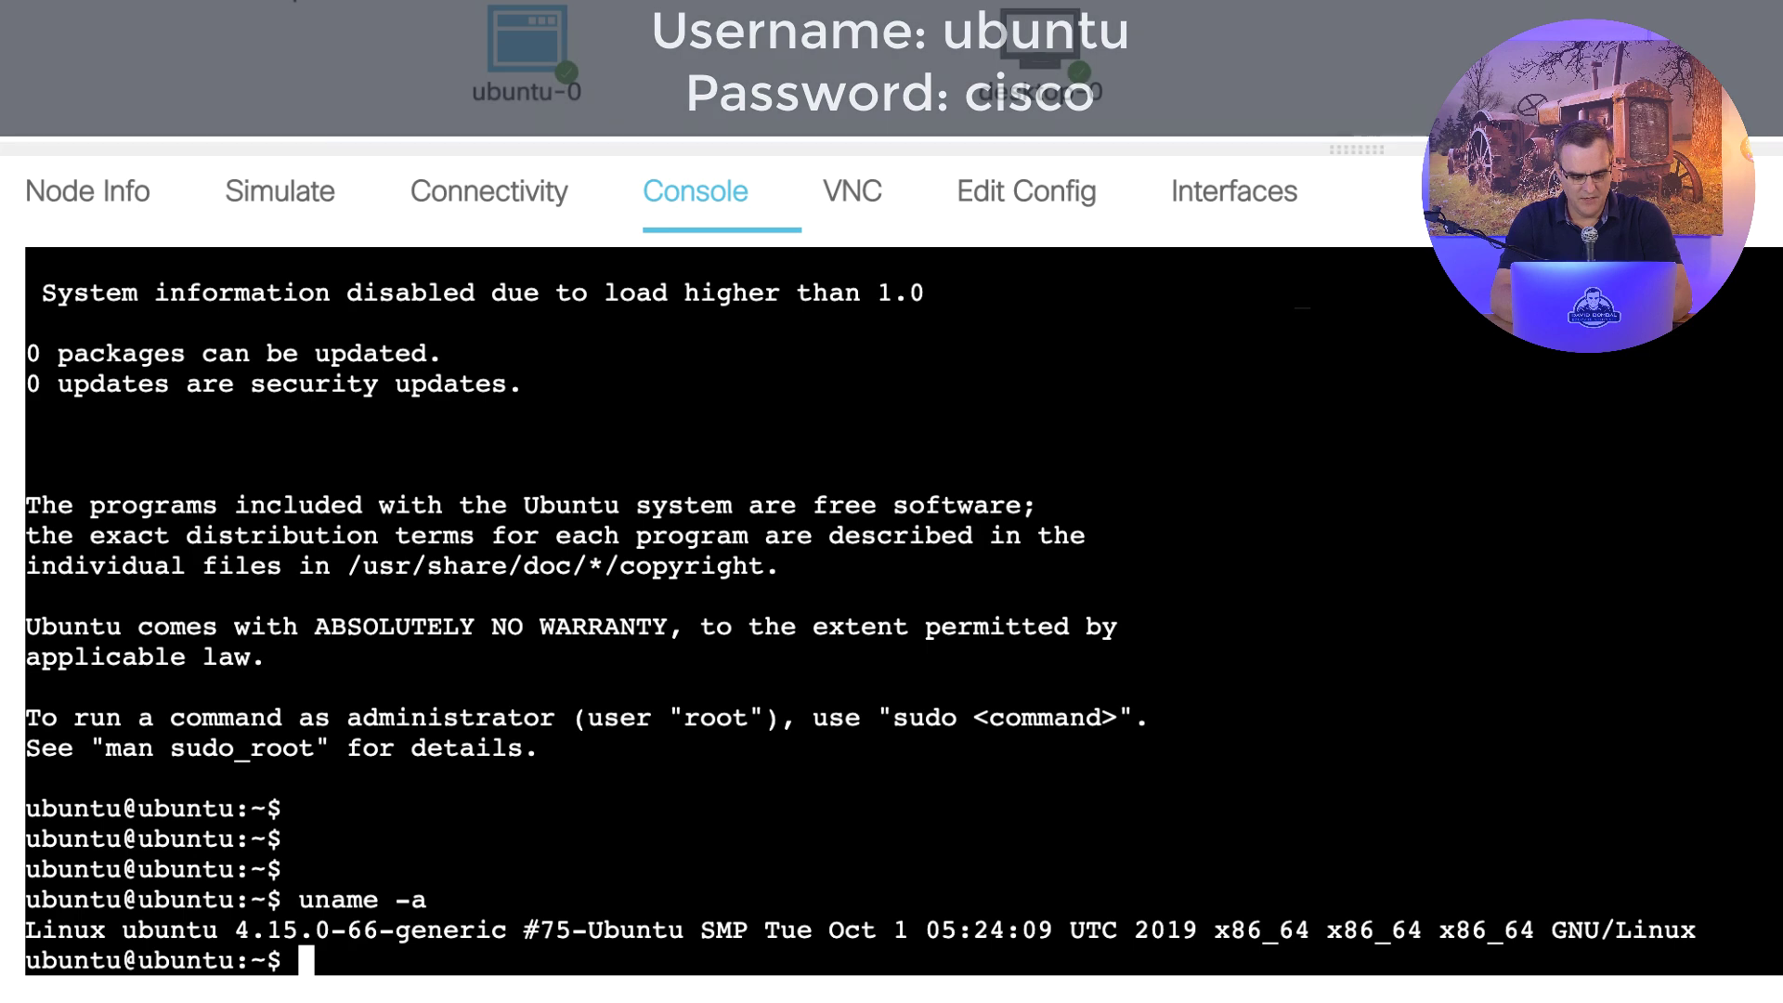
text(l)
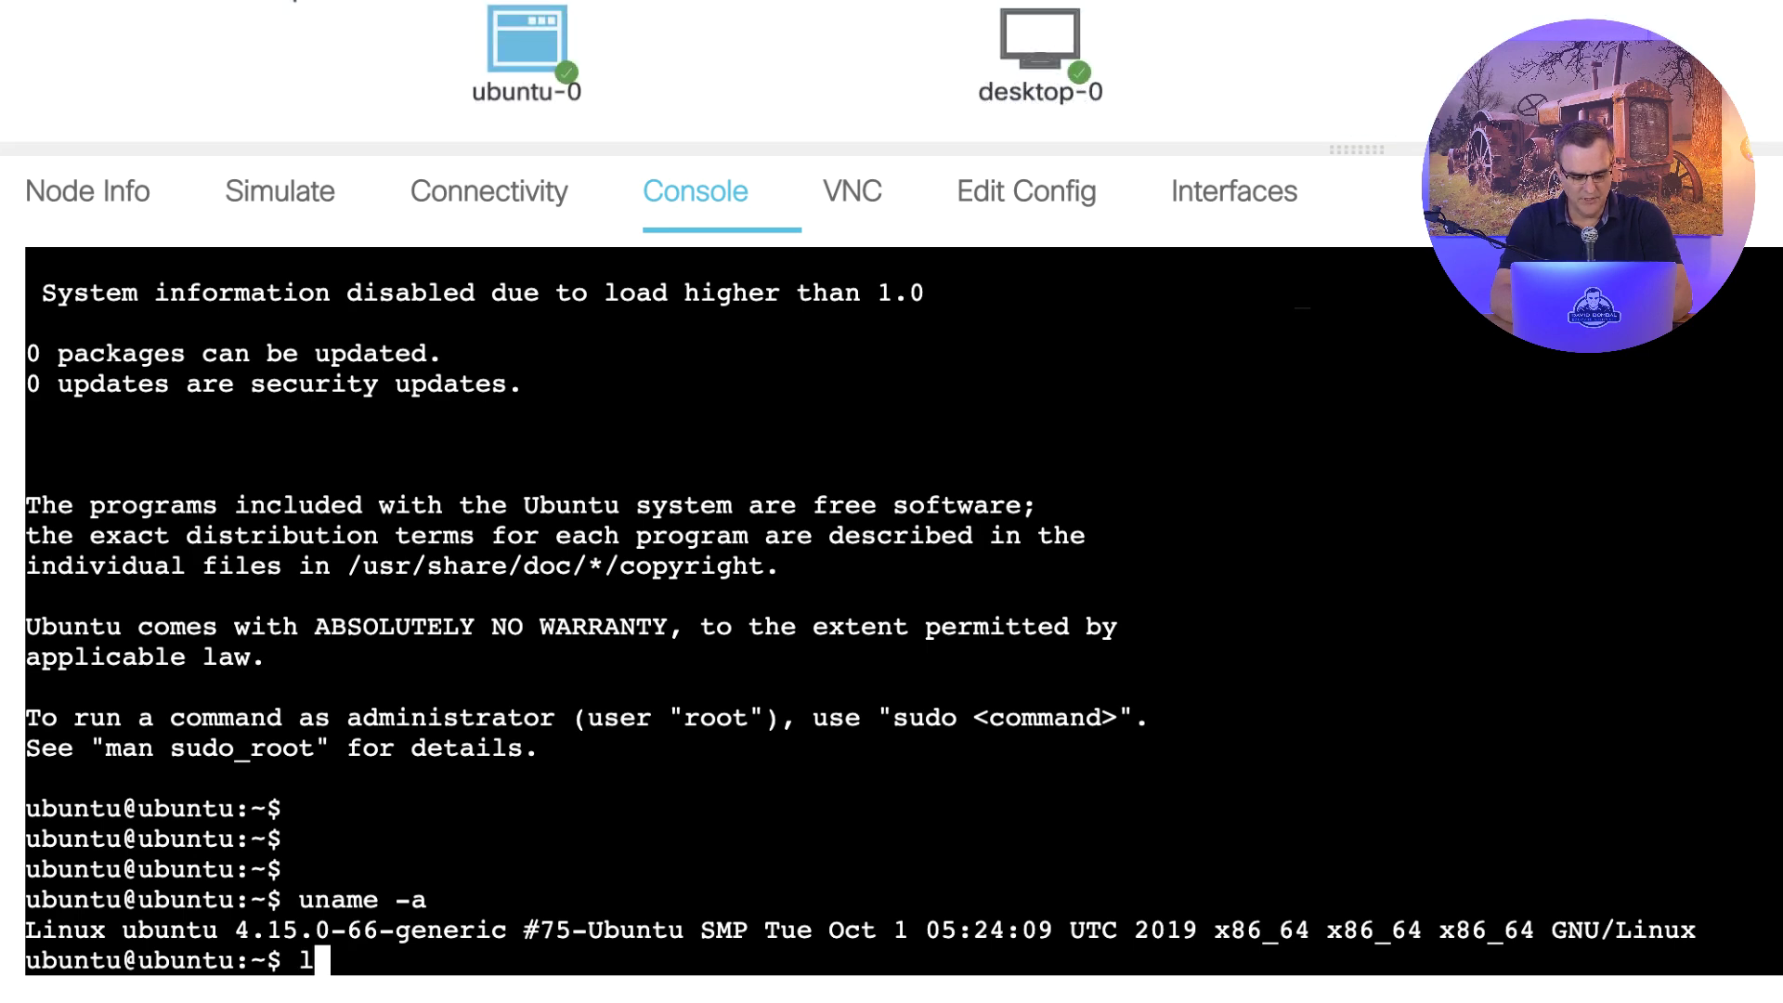
text(sb_release -a)
key(Return)
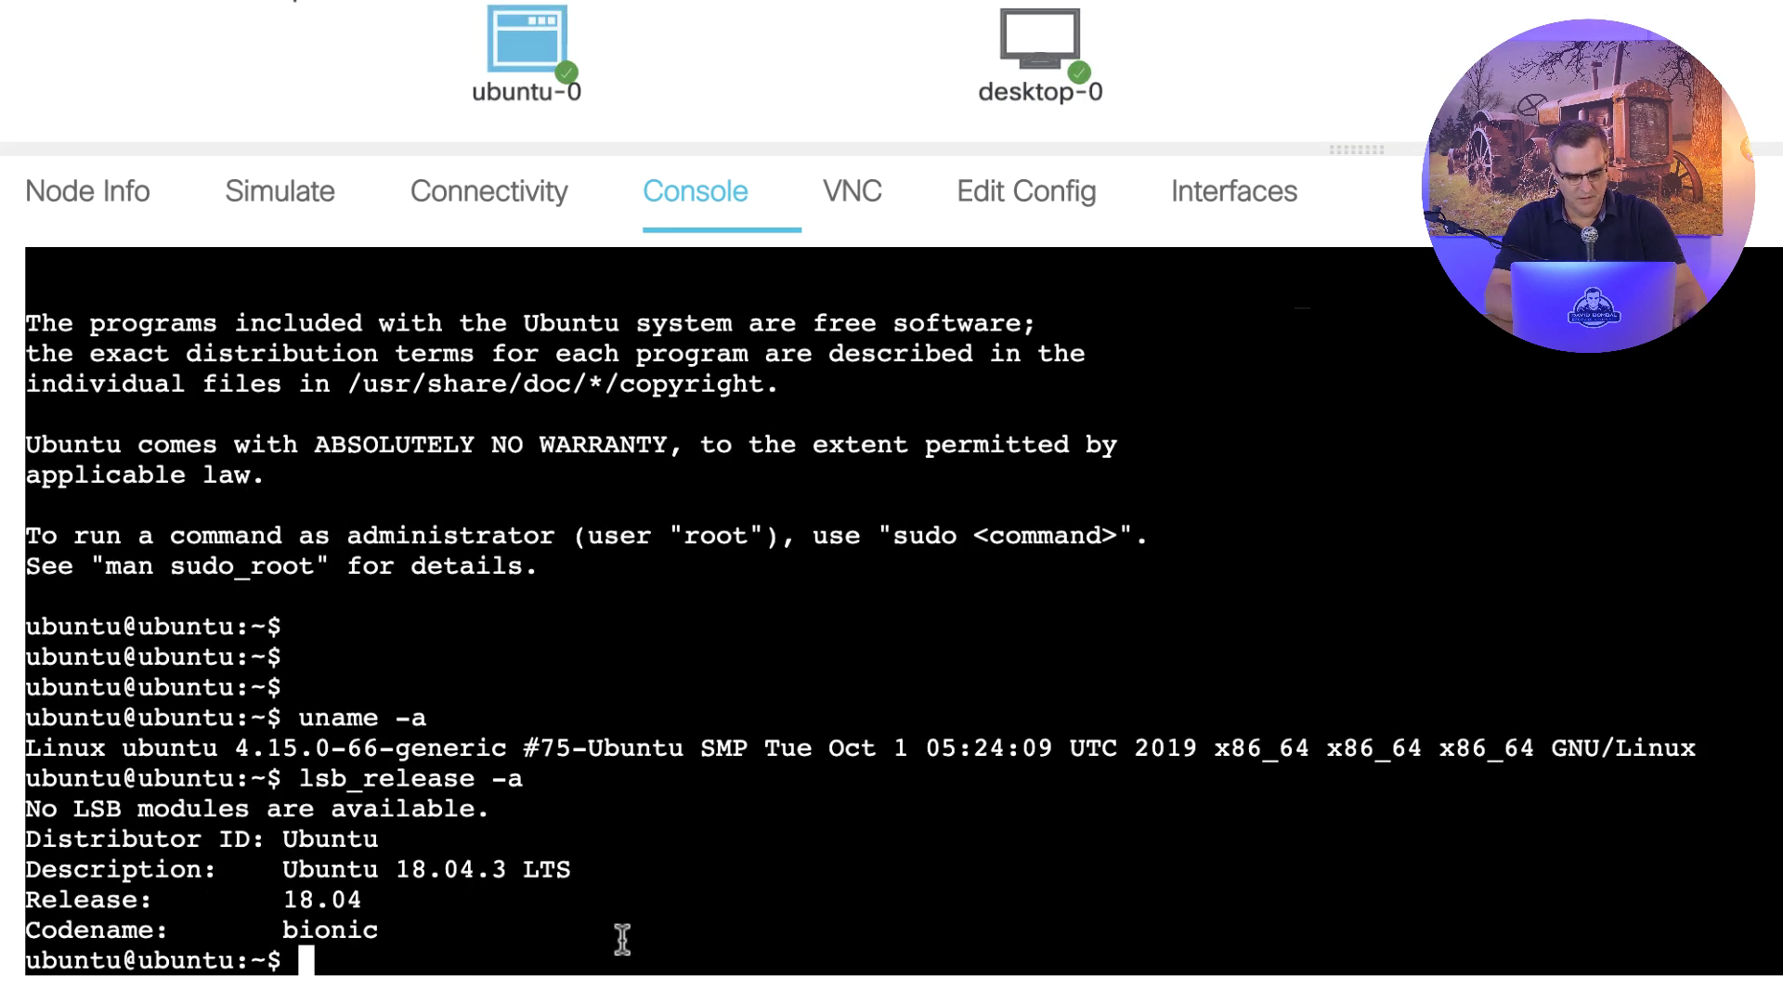
drag(615, 866, 25, 778)
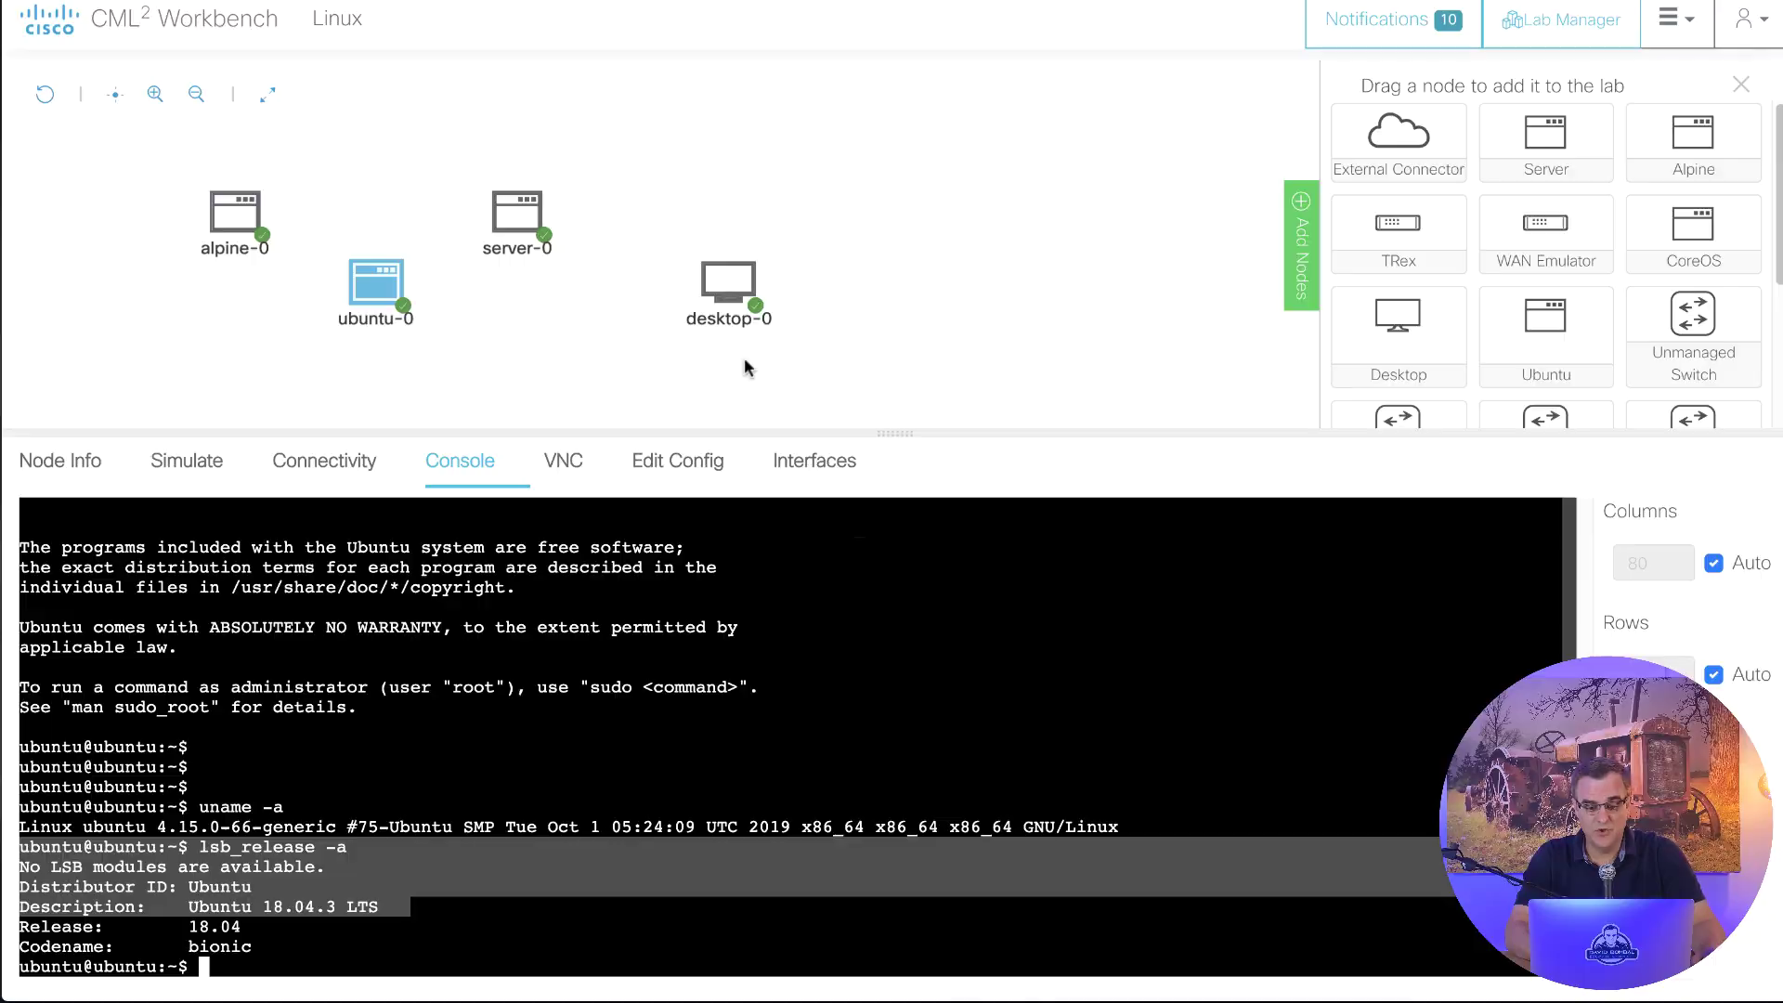
- Drag the panel splitter down to enlarge the topology canvas
drag(887, 429, 894, 476)
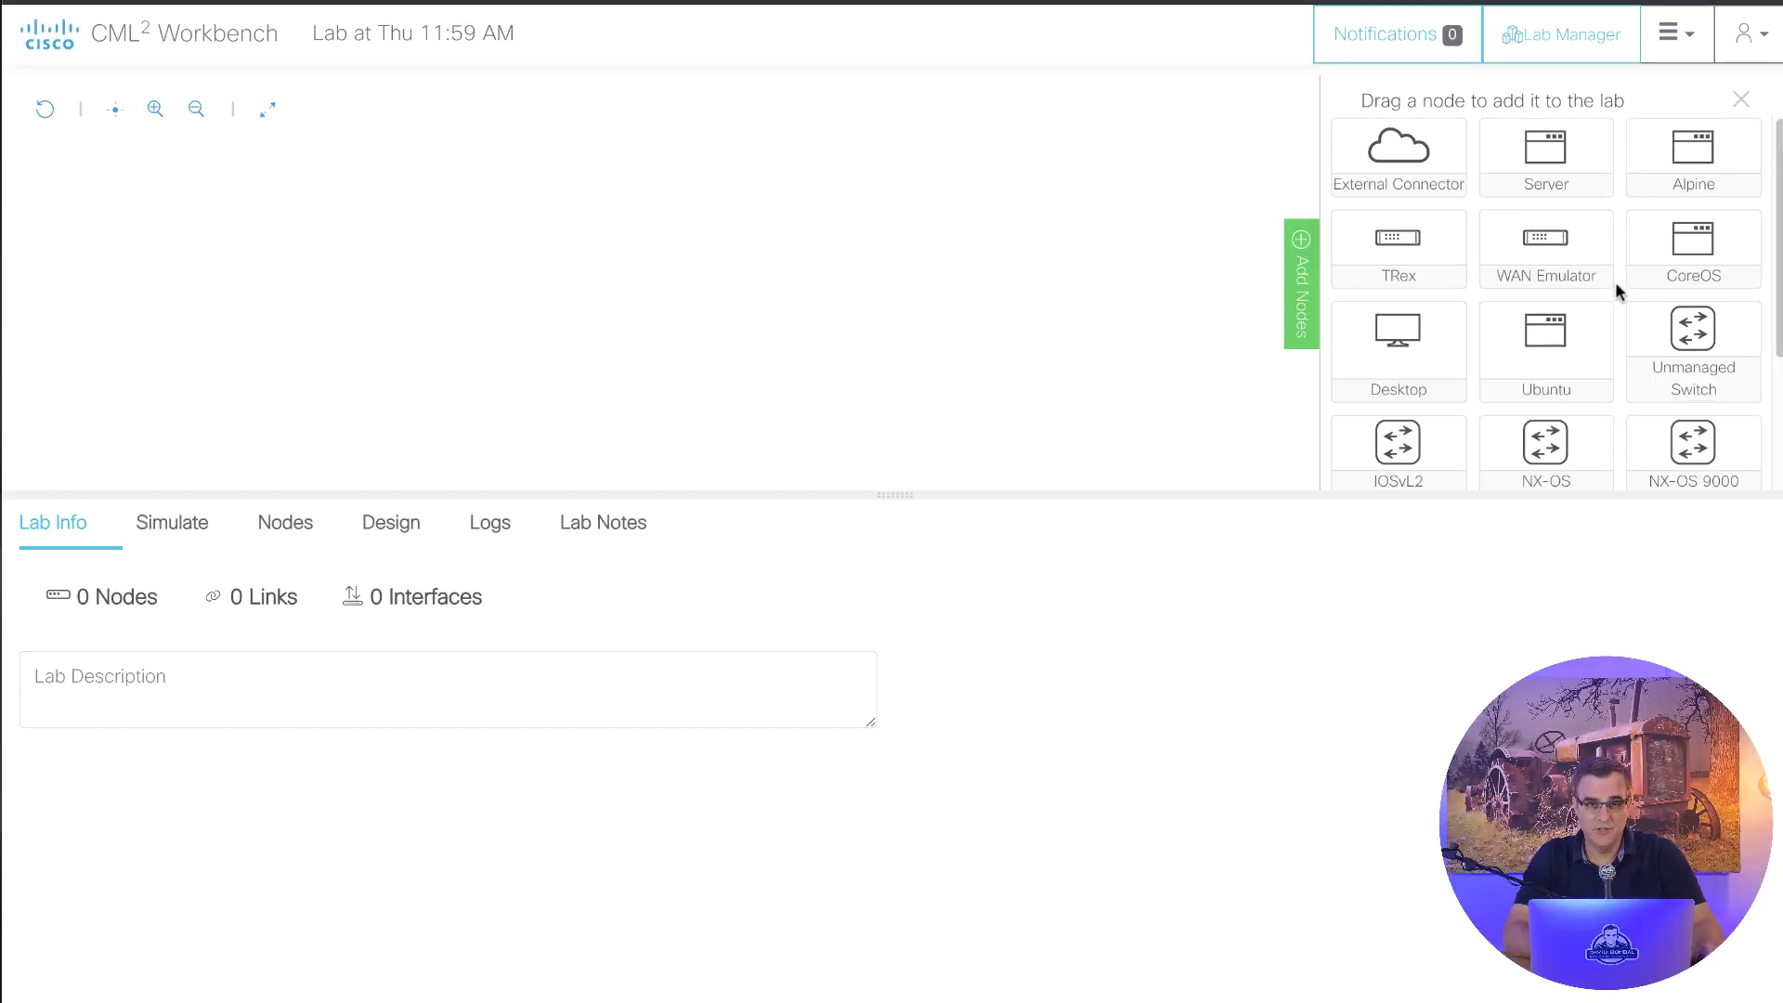
- Drop an IOSvL2 switch onto the canvas and select iosvl2-0 to show its Node Info
scroll(1614, 281, down, 2)
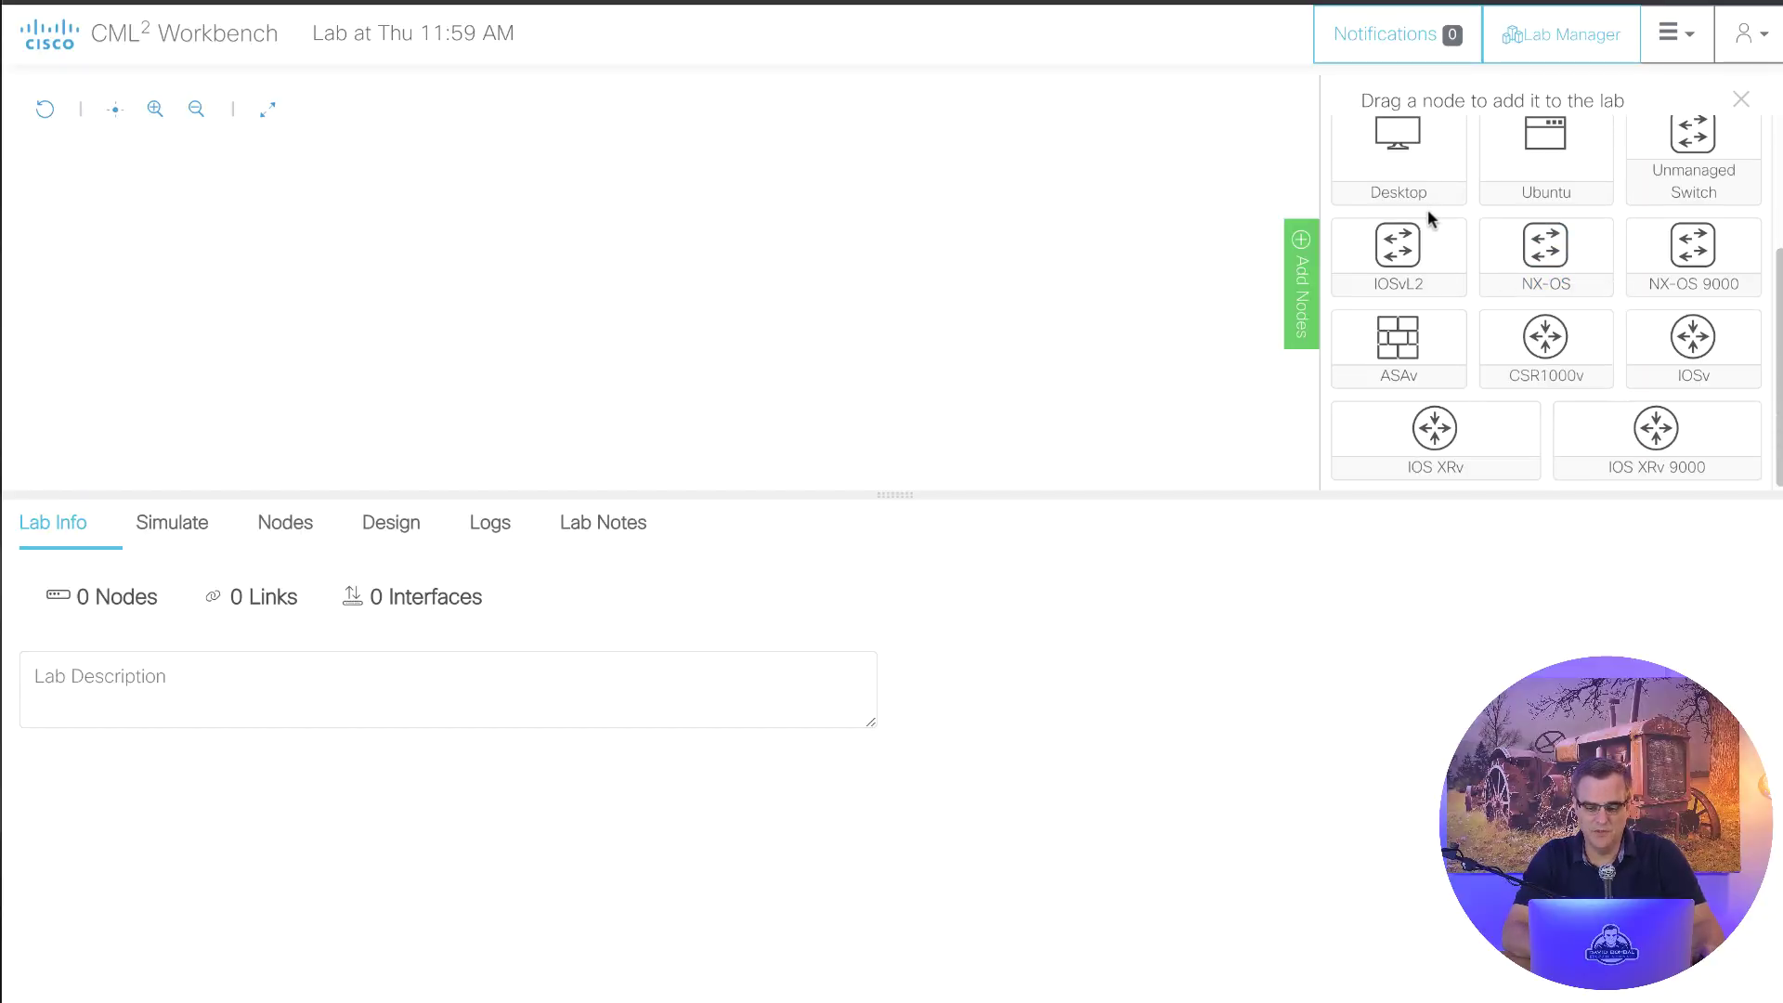
drag(1400, 244, 494, 219)
click(490, 232)
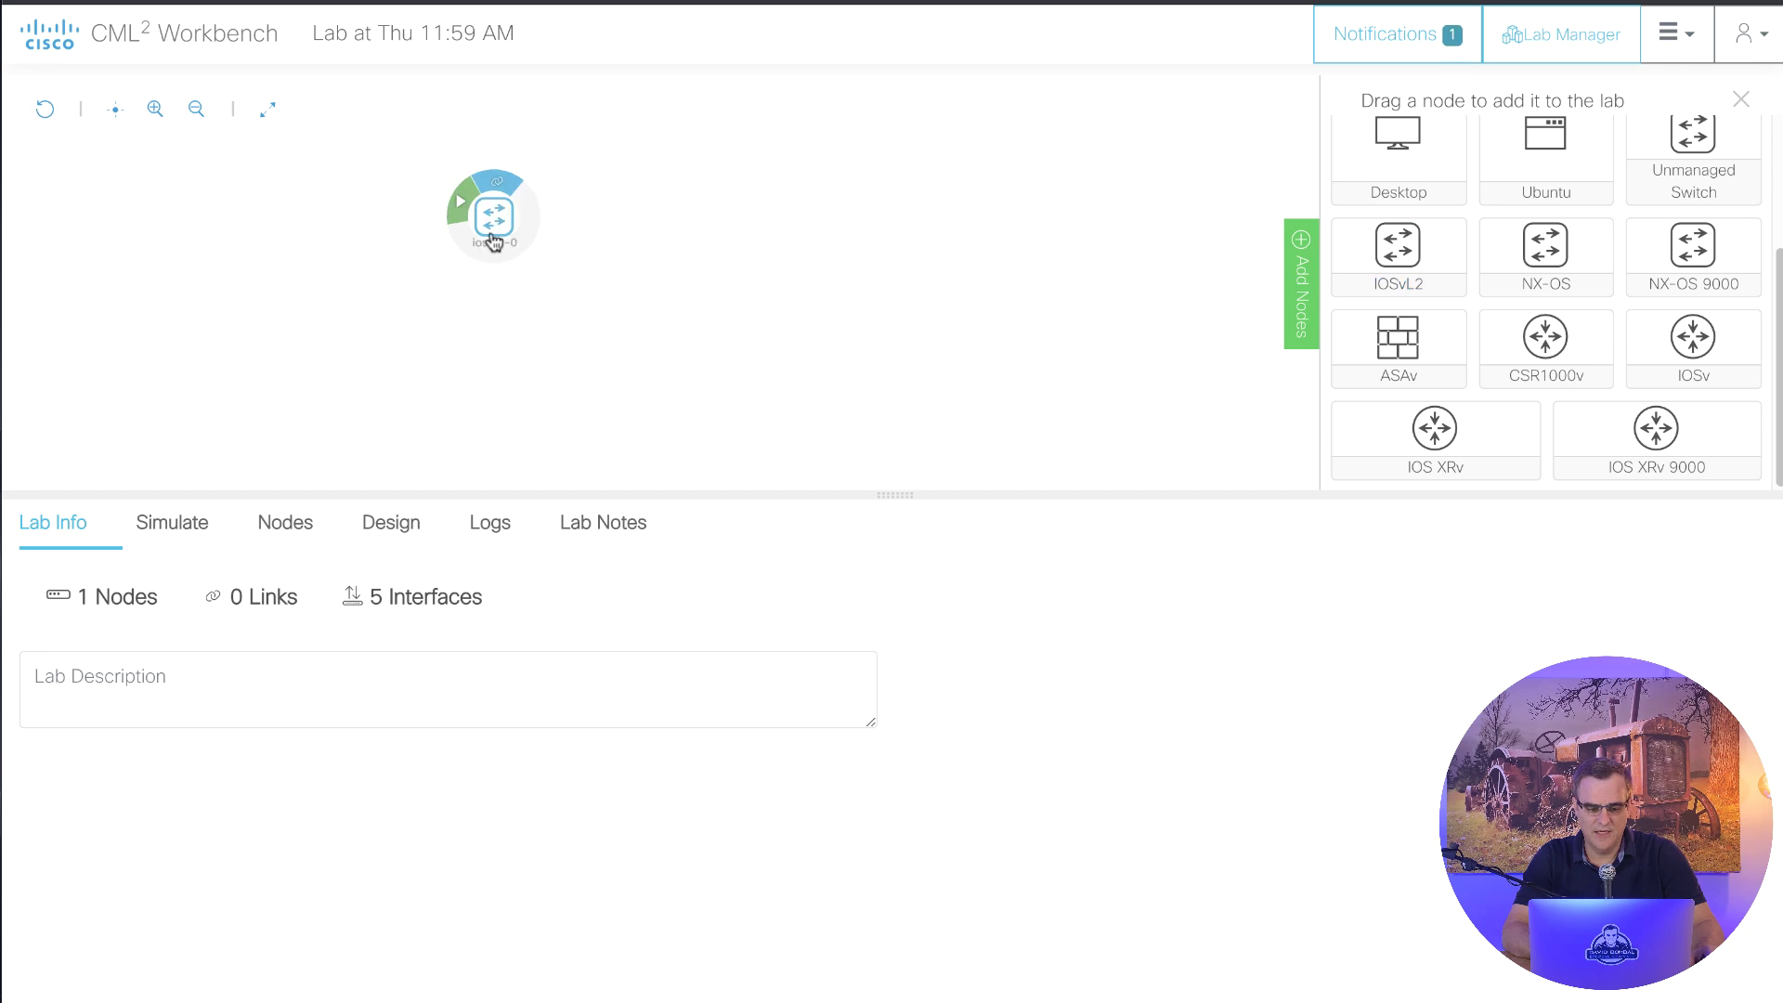
click(154, 109)
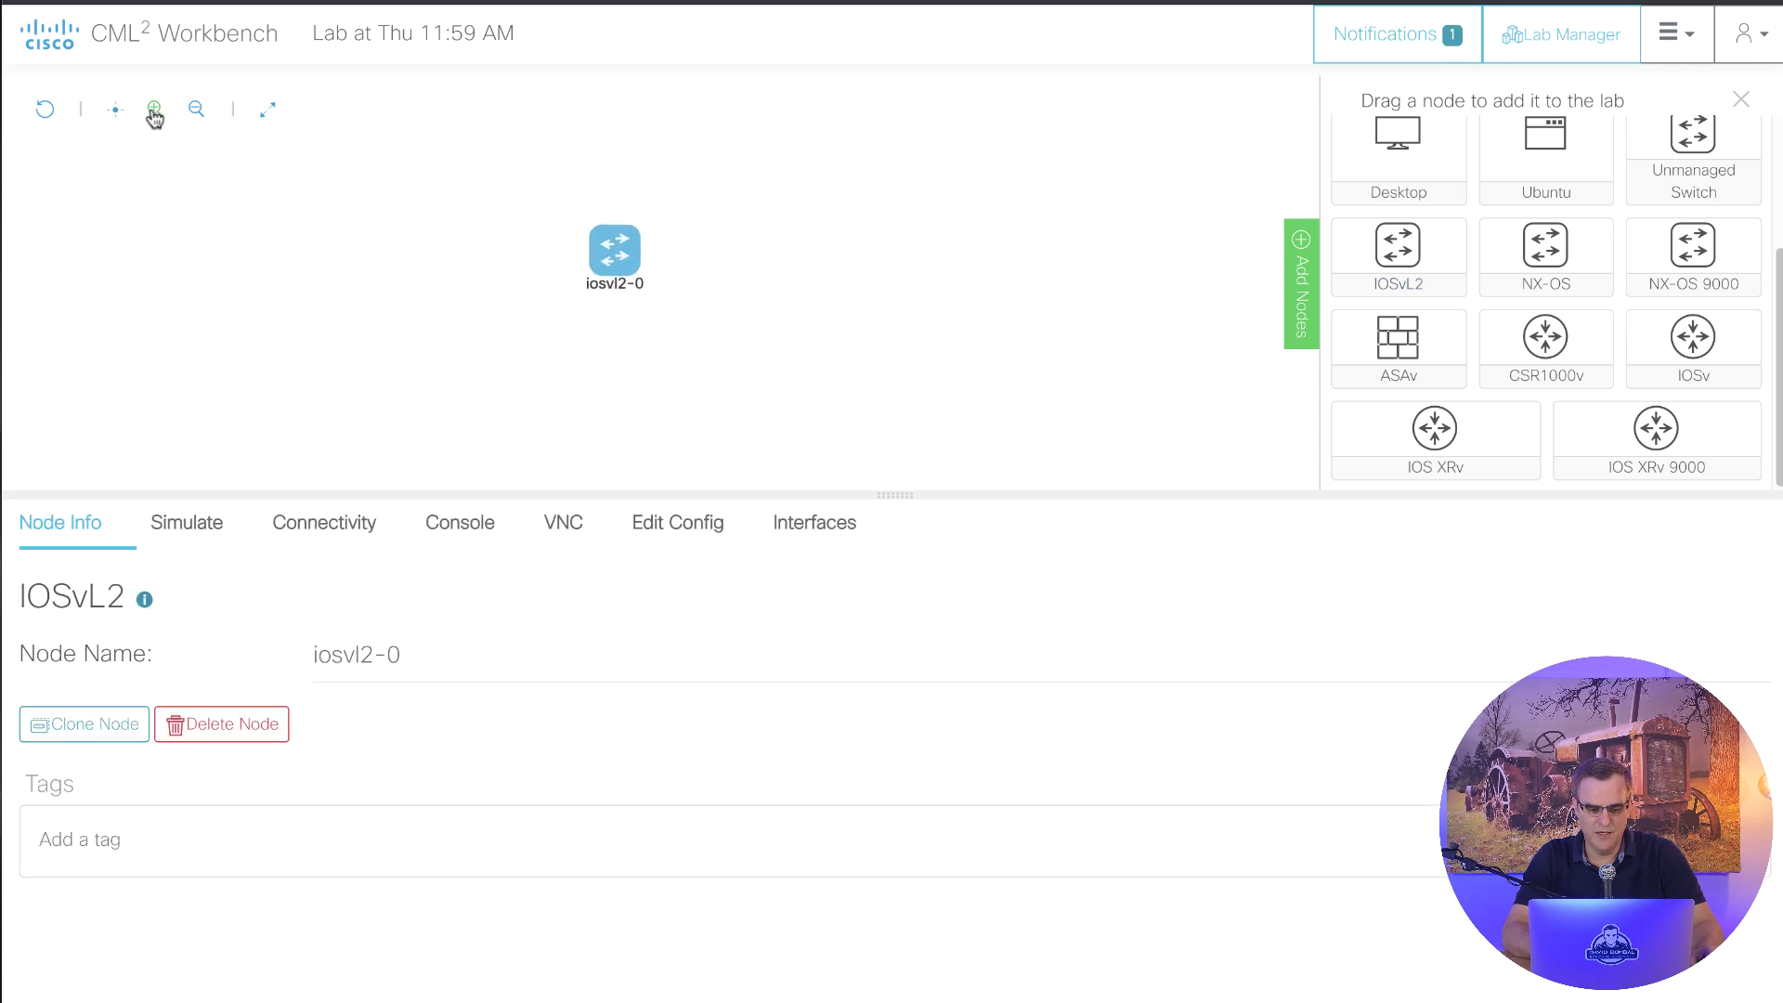
drag(518, 237, 336, 236)
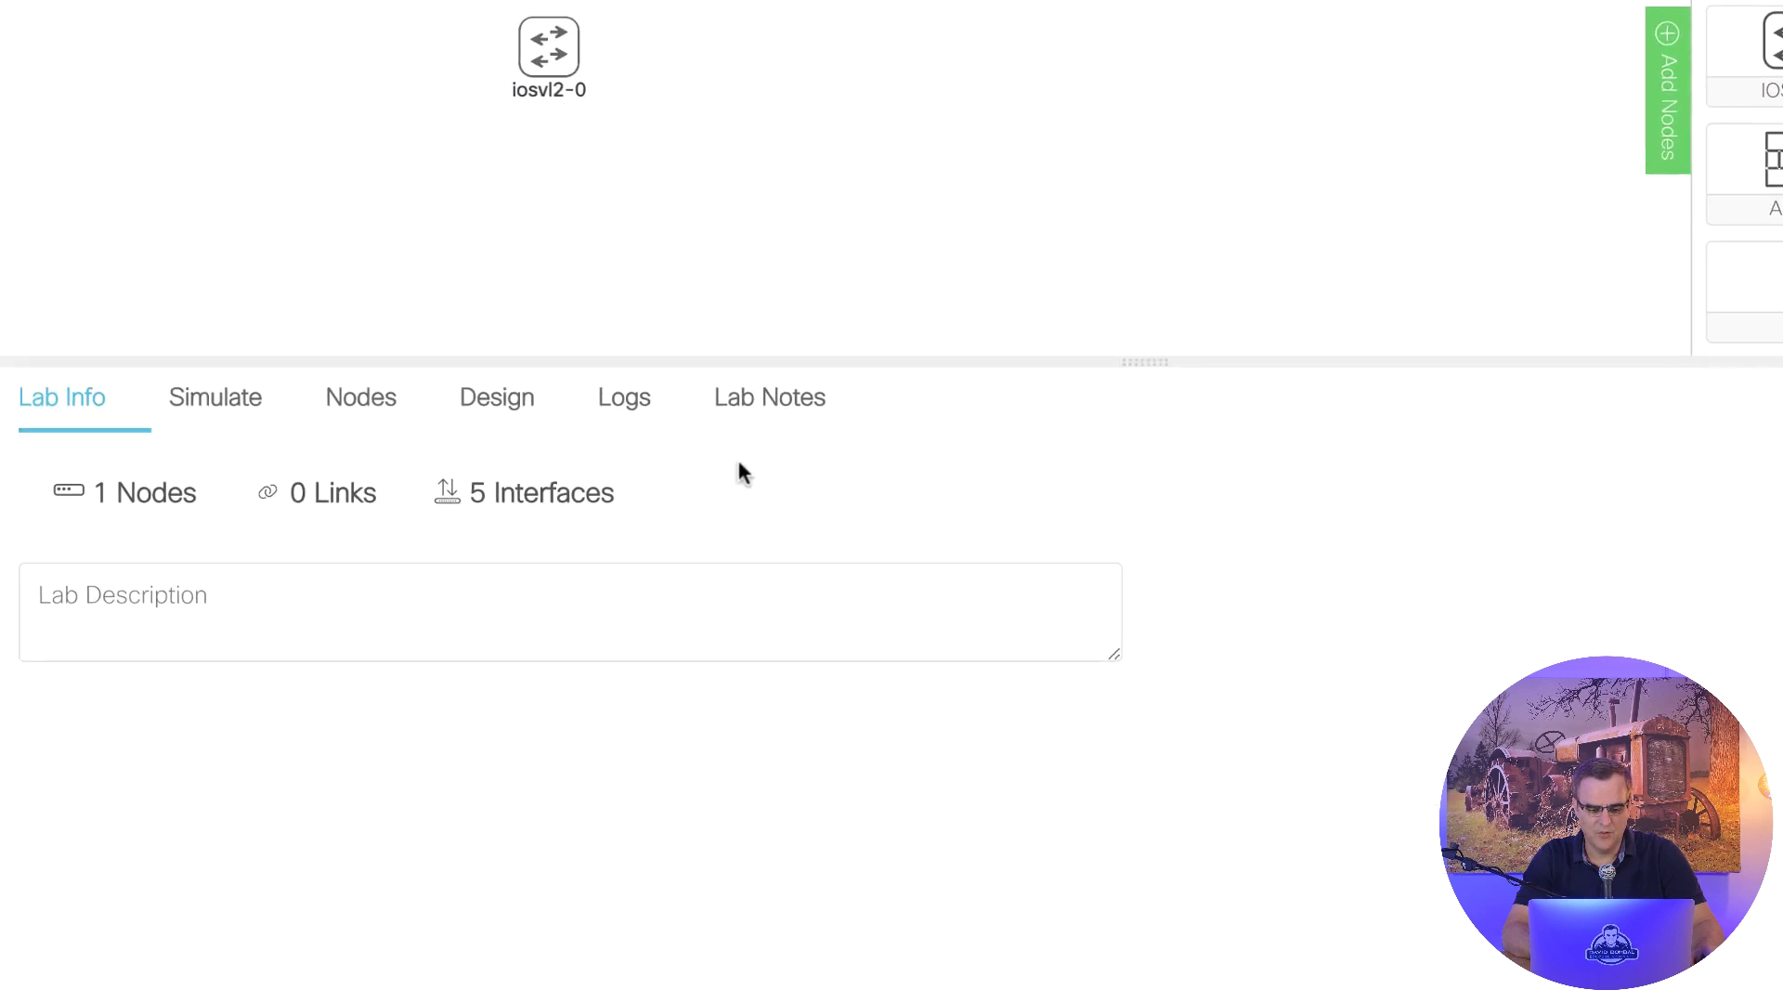
click(539, 32)
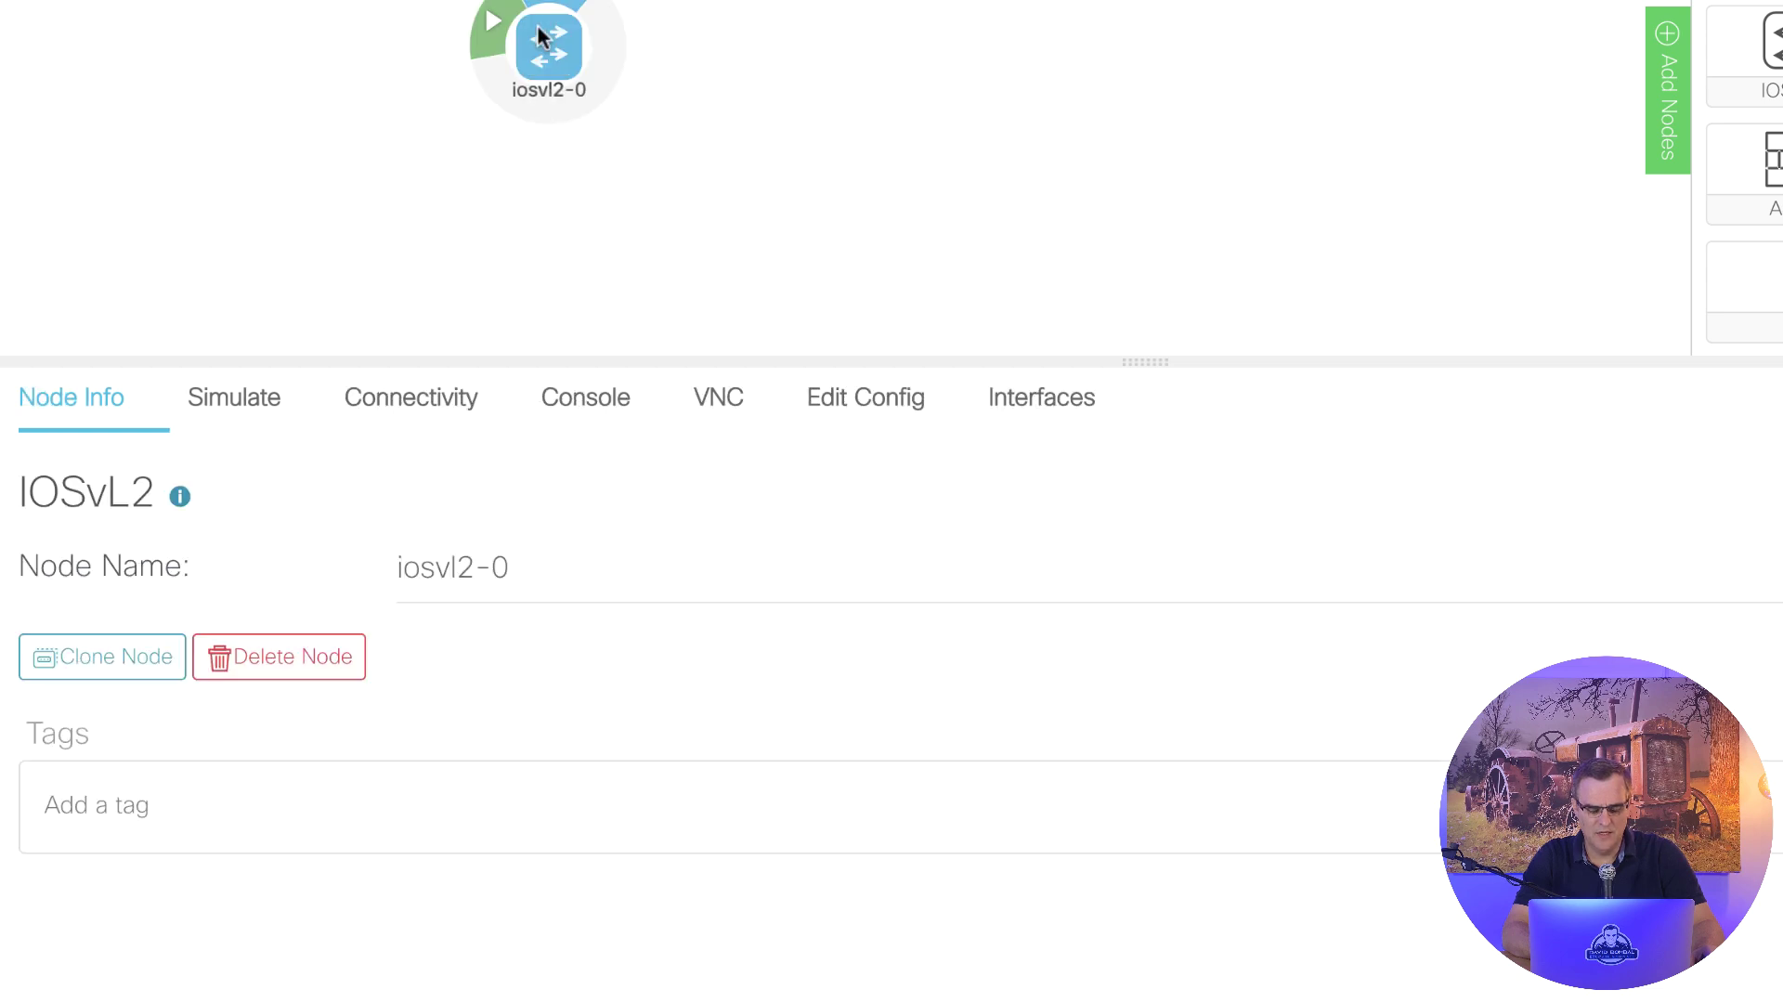
- Add interfaces in three batches of four until iosvl2-0 reaches GigabitEthernet3/3, its maximum
click(991, 405)
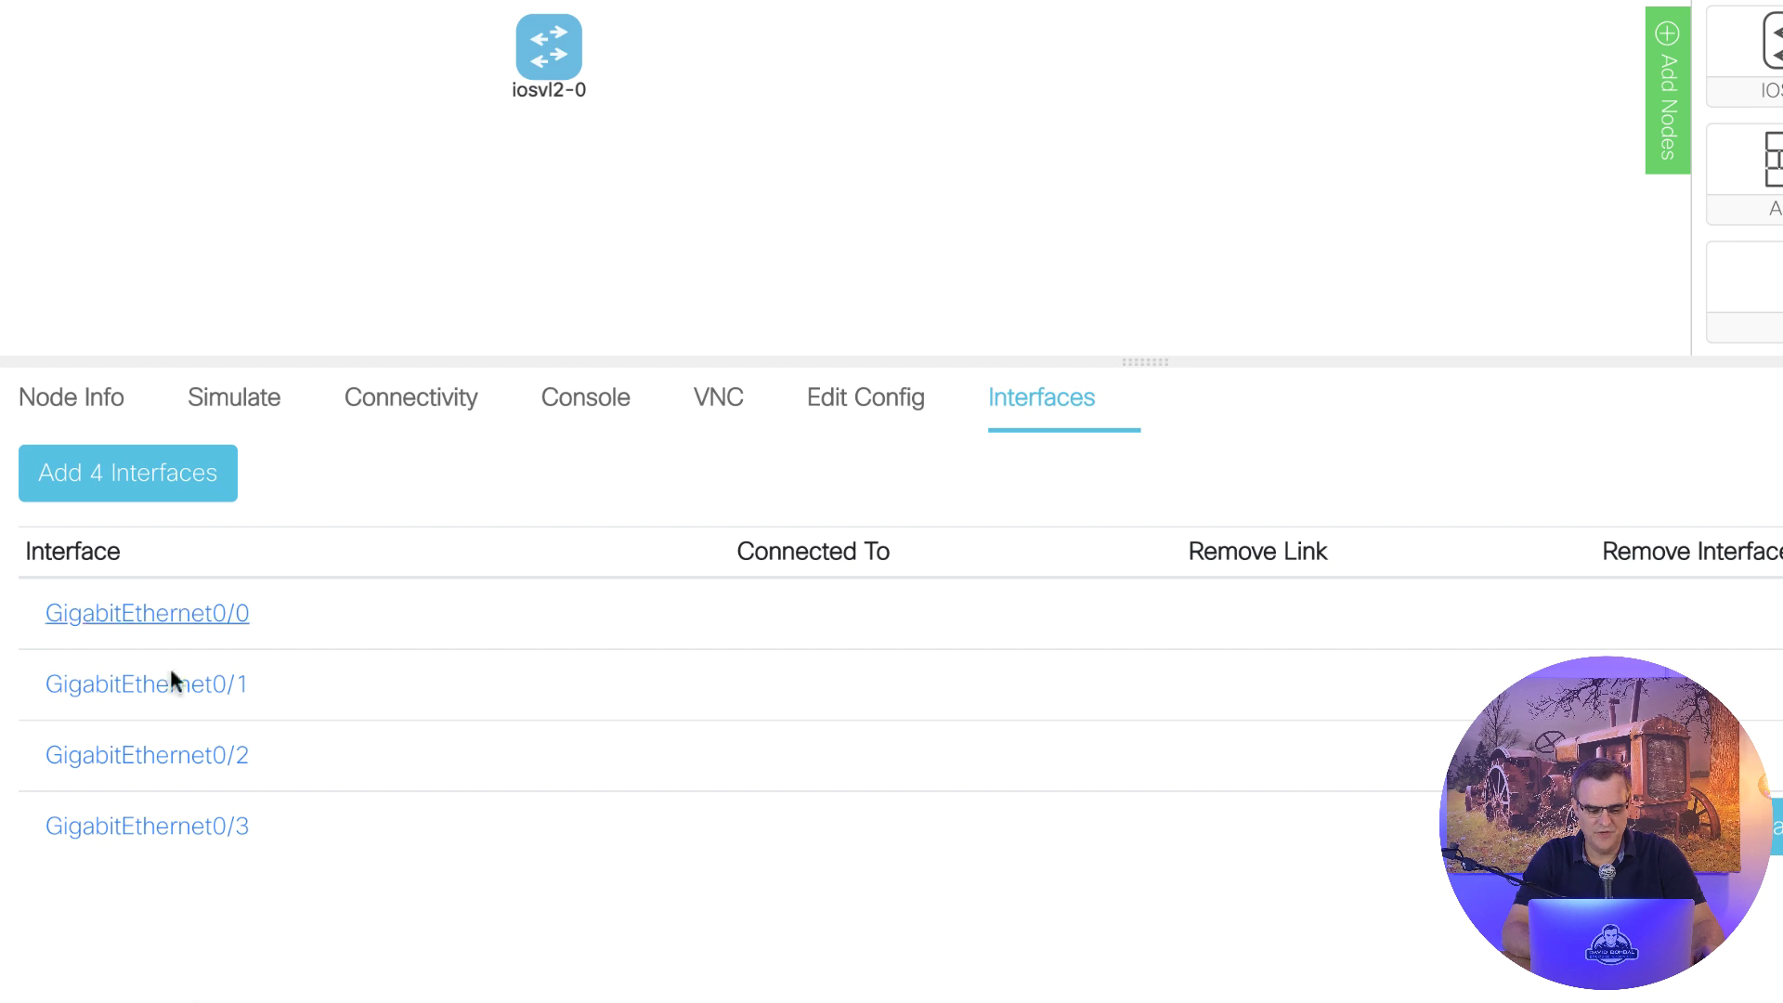
click(156, 483)
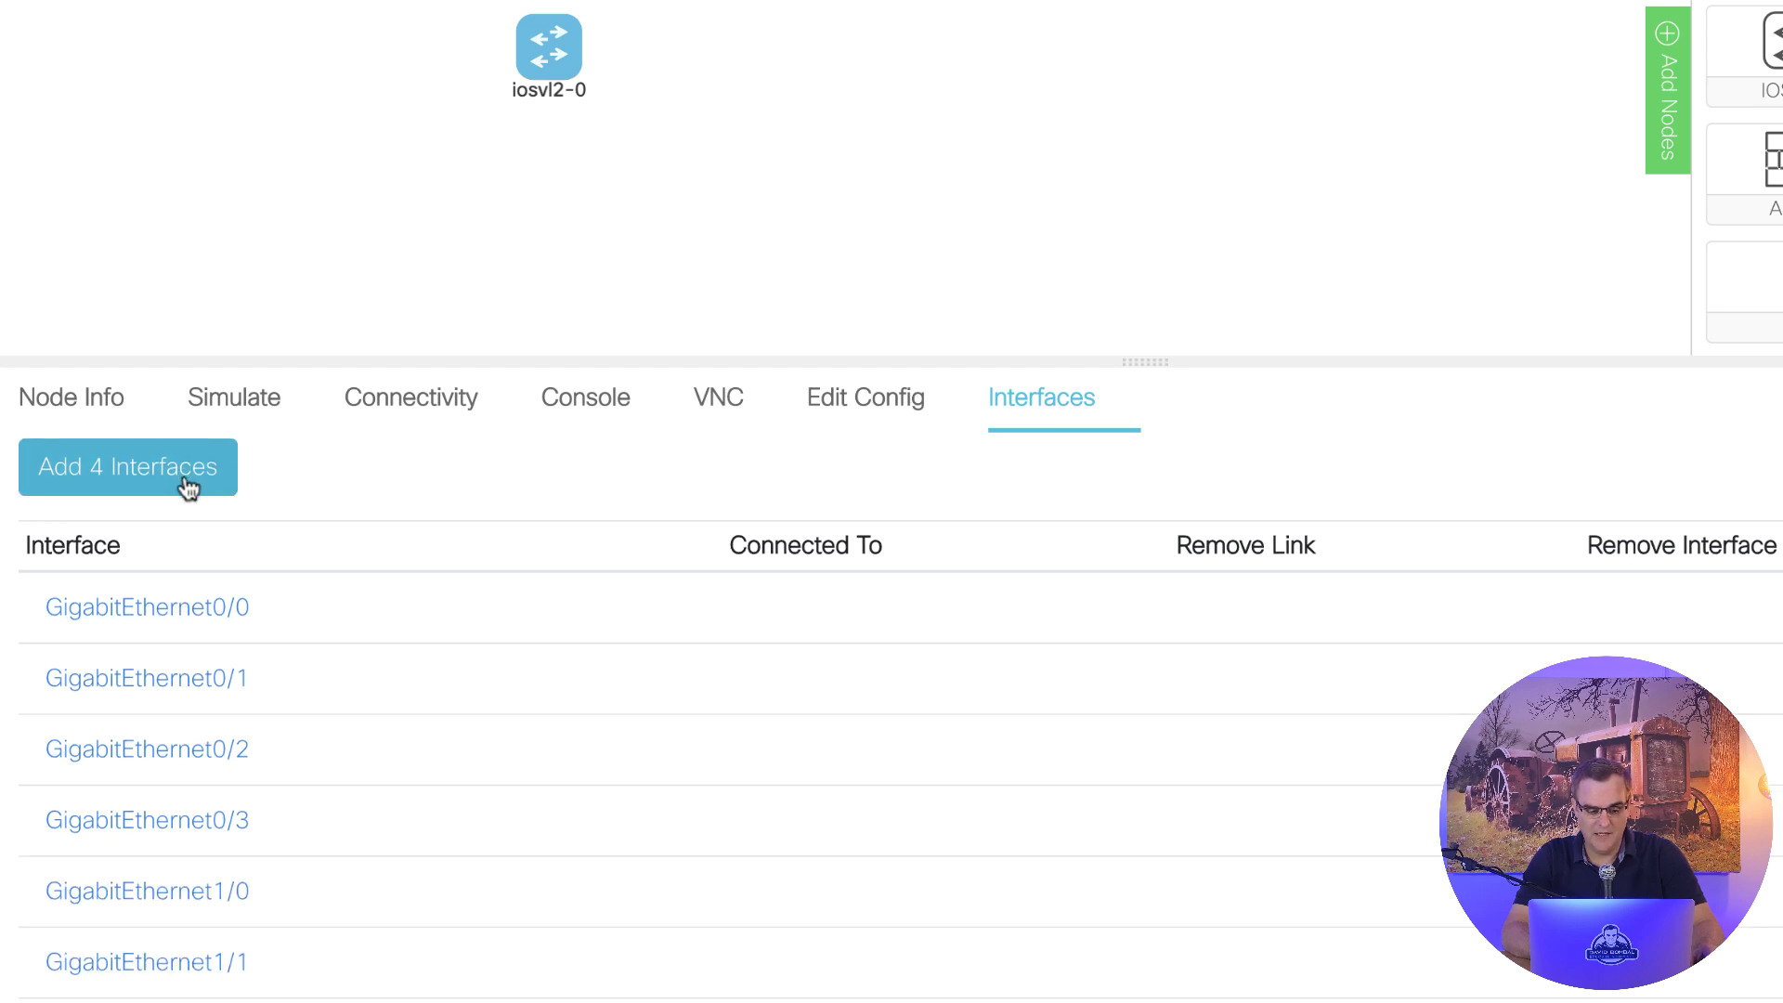
scroll(188, 489, down, 2)
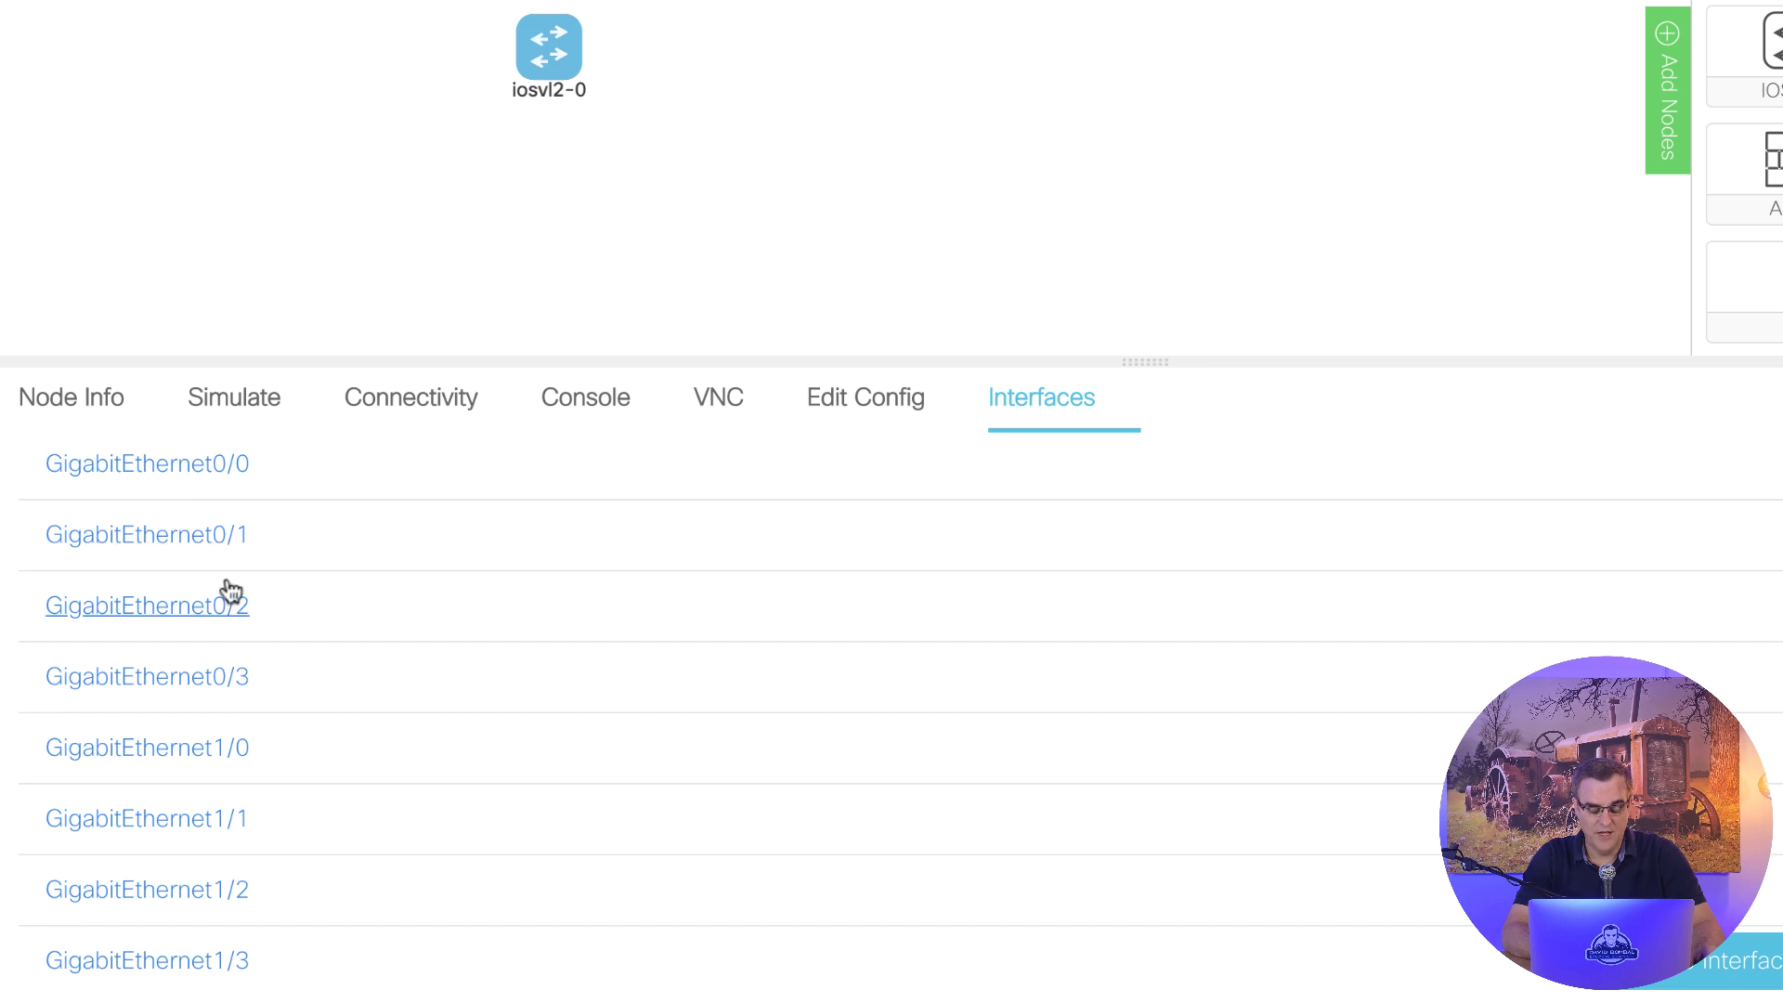
scroll(232, 624, up, 2)
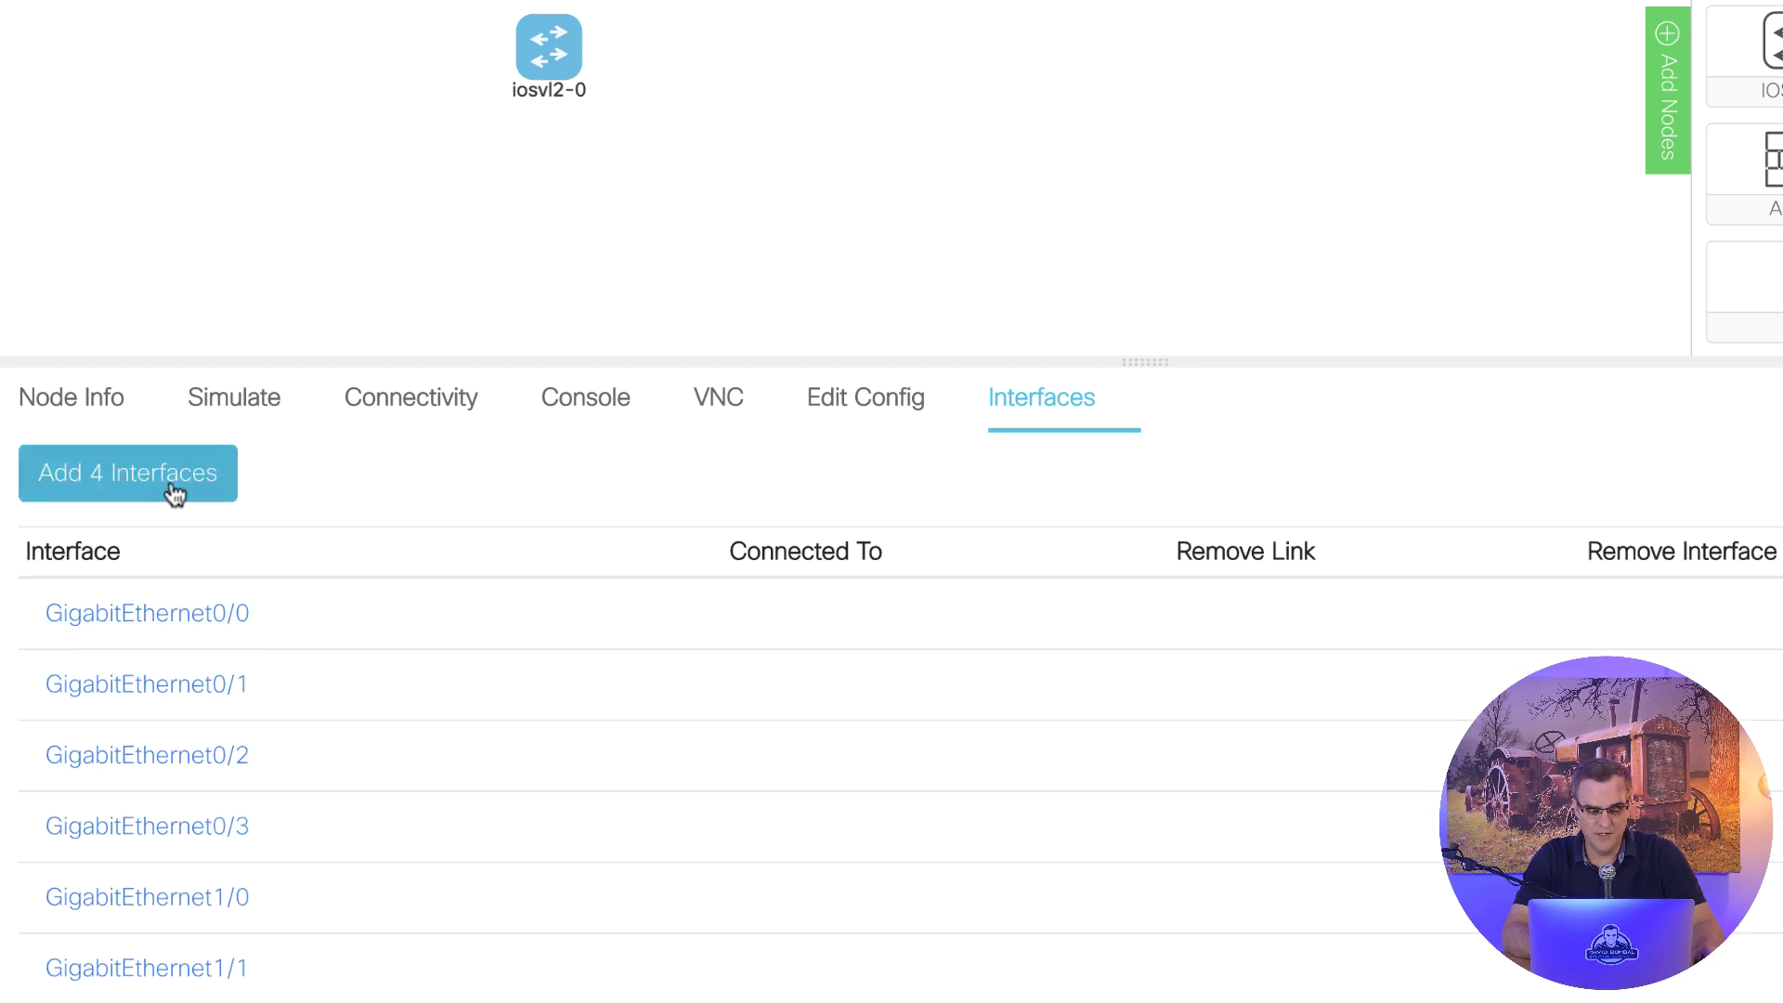
click(170, 458)
scroll(330, 548, down, 5)
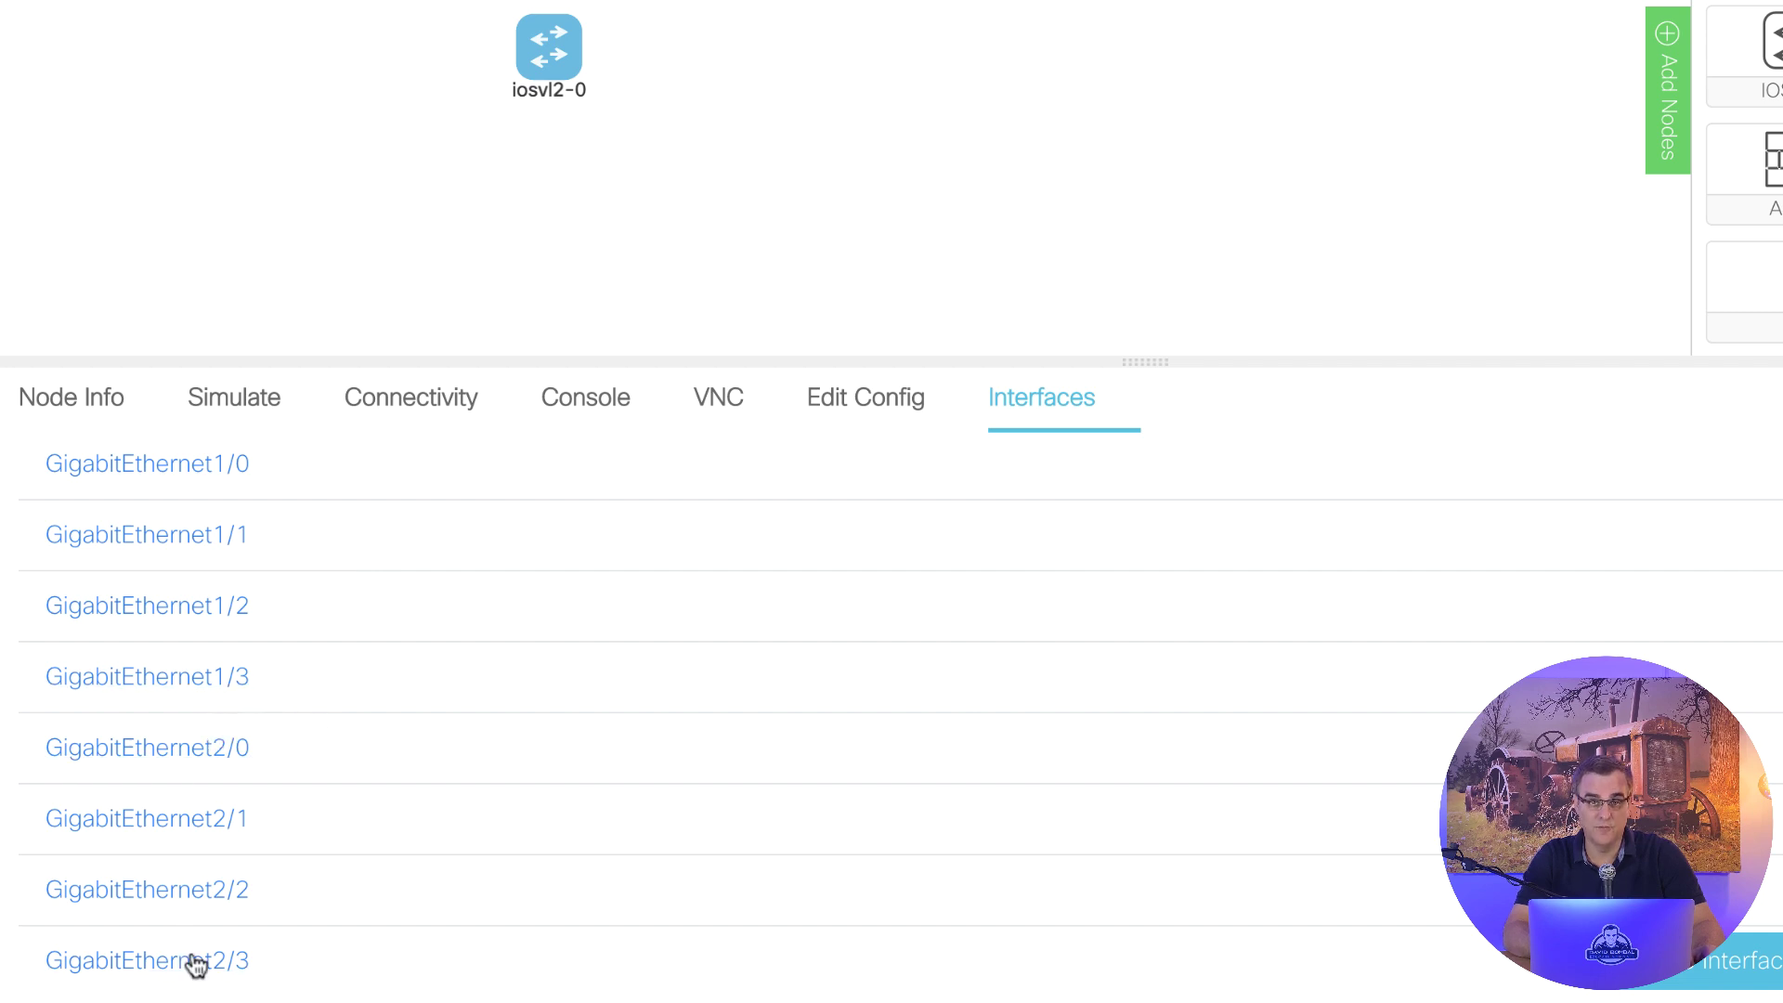
scroll(174, 863, up, 5)
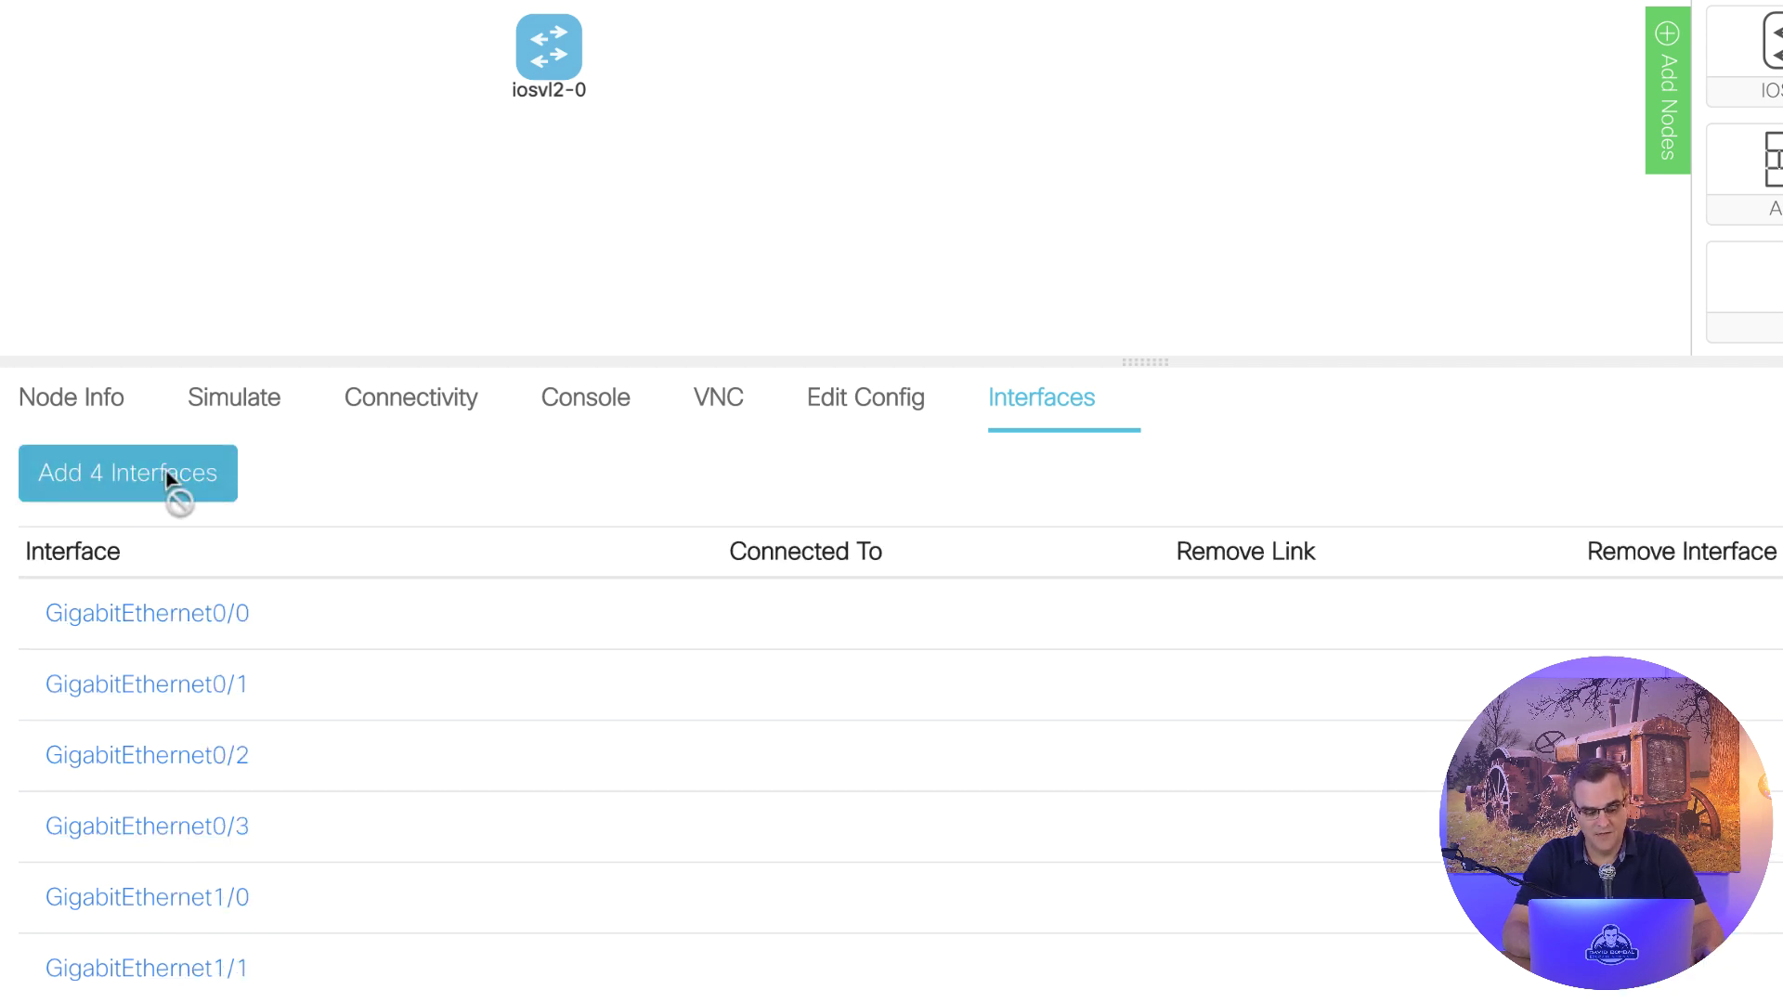
click(176, 492)
scroll(334, 650, down, 3)
scroll(325, 627, up, 3)
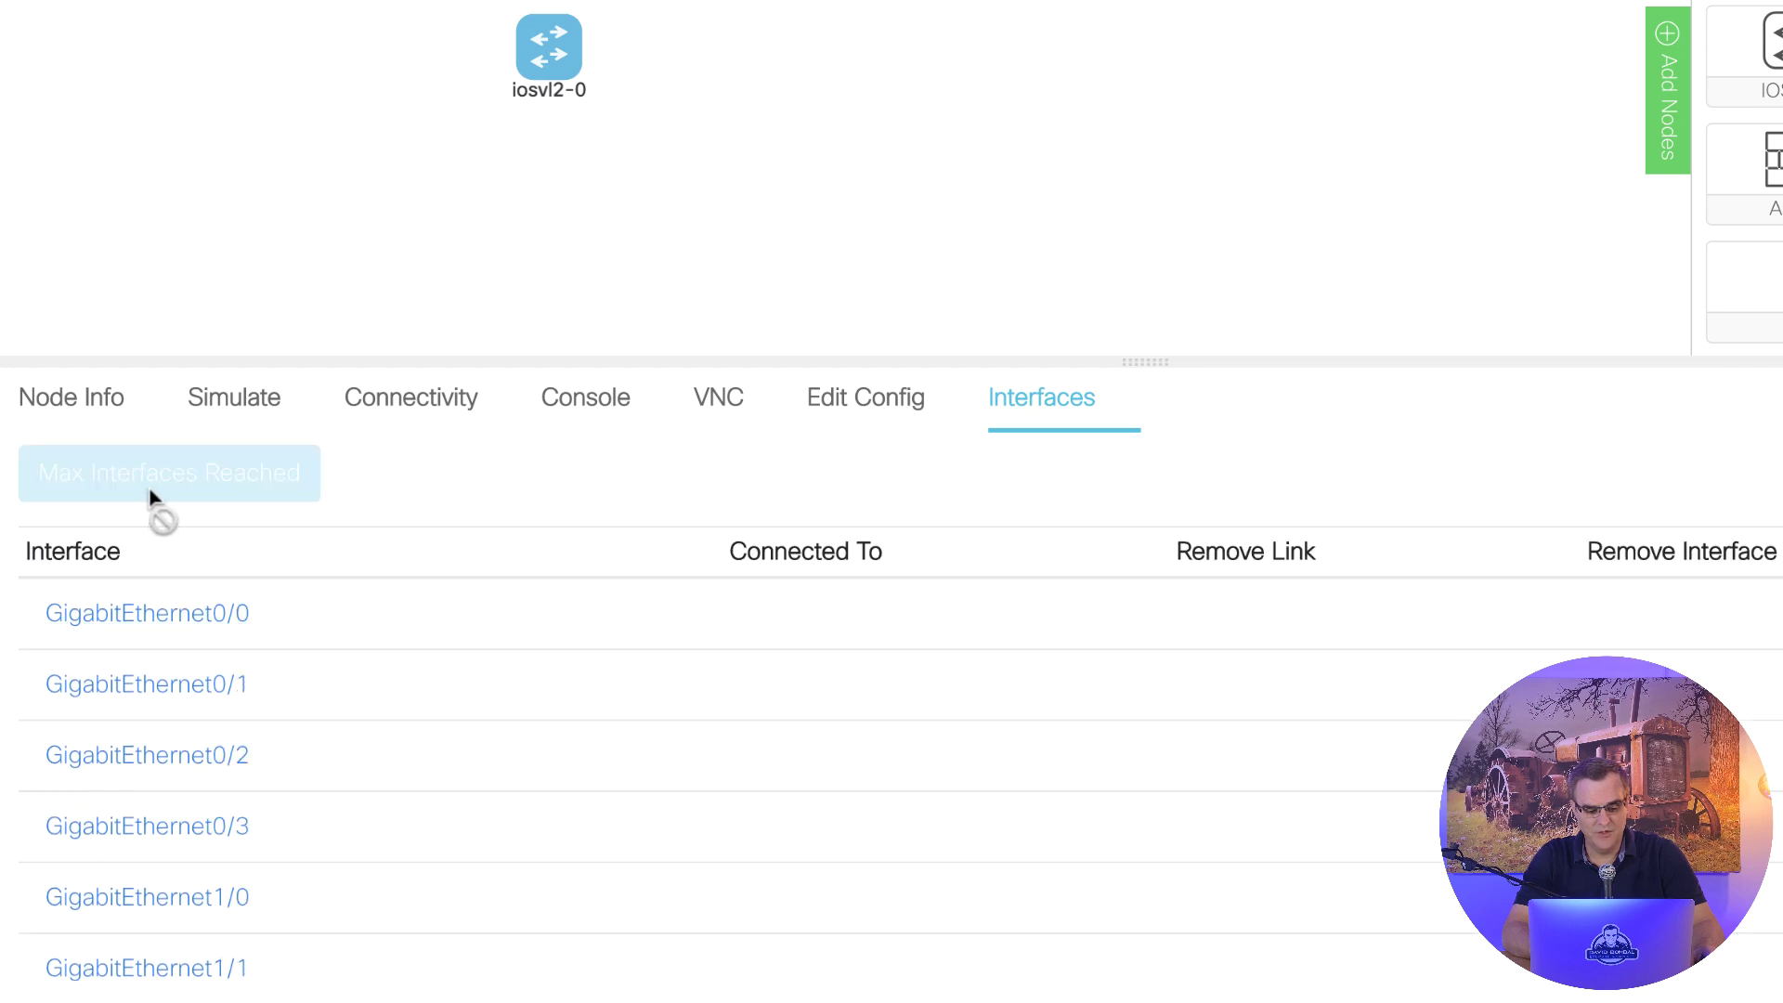
scroll(303, 534, down, 8)
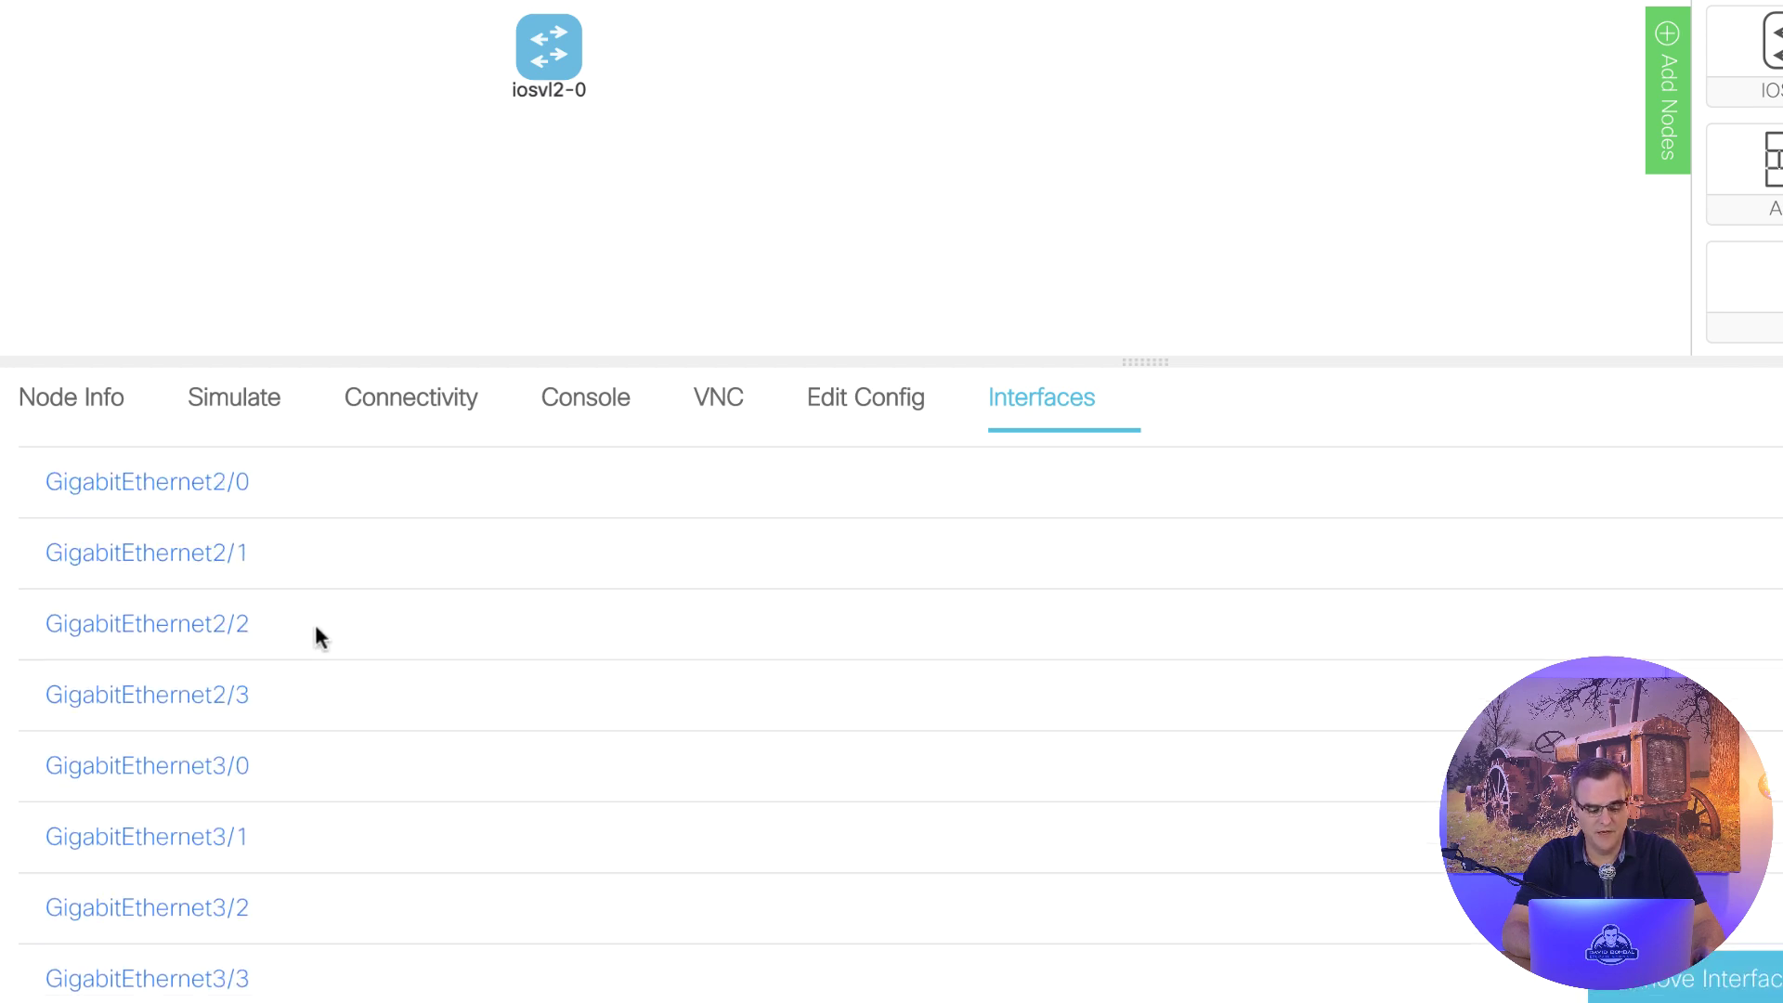